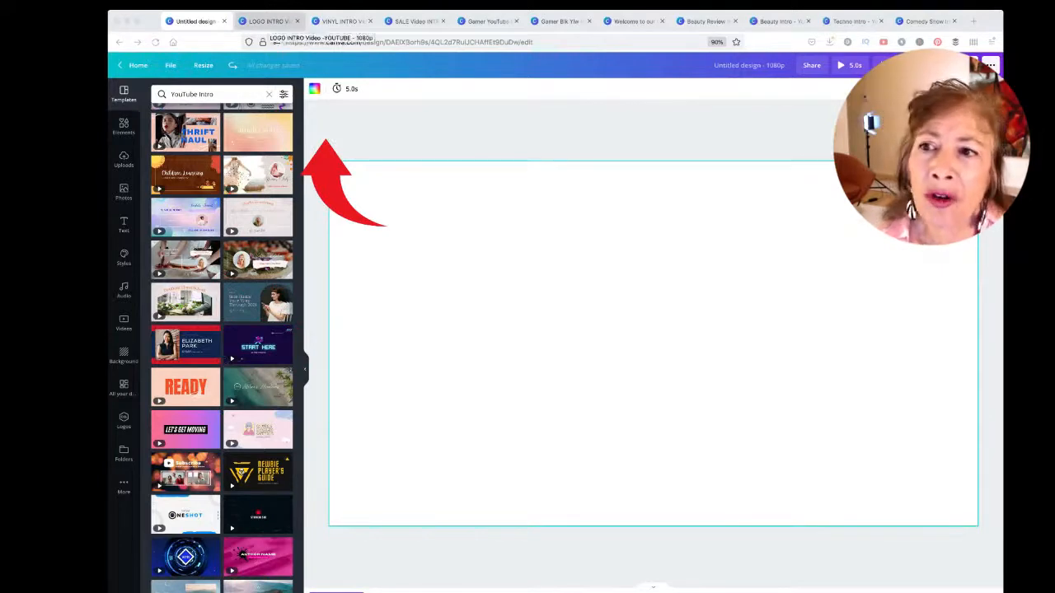
- Switch to the LOGO INTRO Video design and open its elements library
{"action": "left_click", "coordinate": [270, 22]}
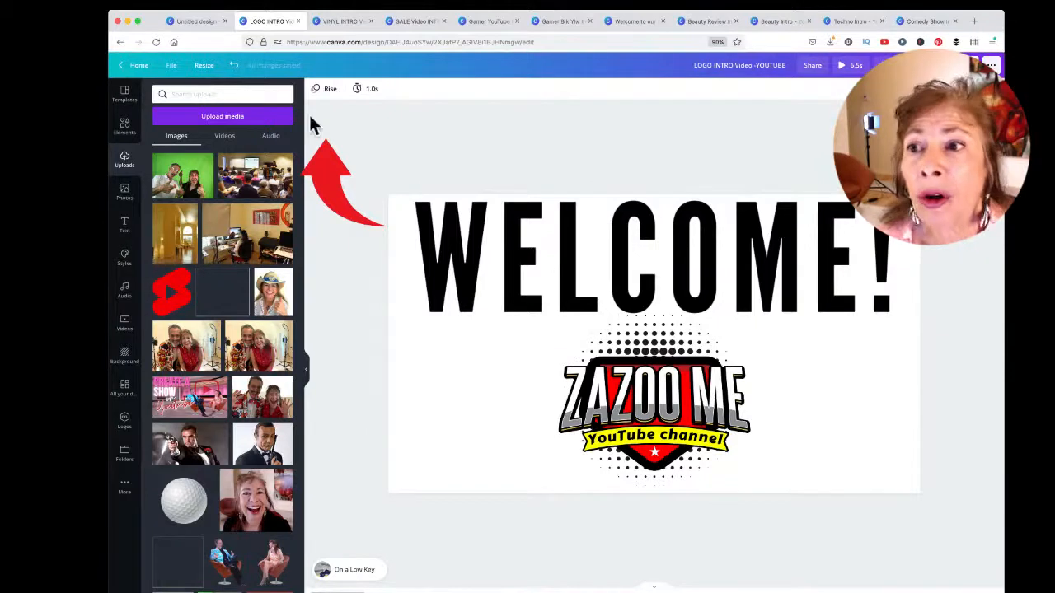
{"action": "left_click", "coordinate": [331, 3]}
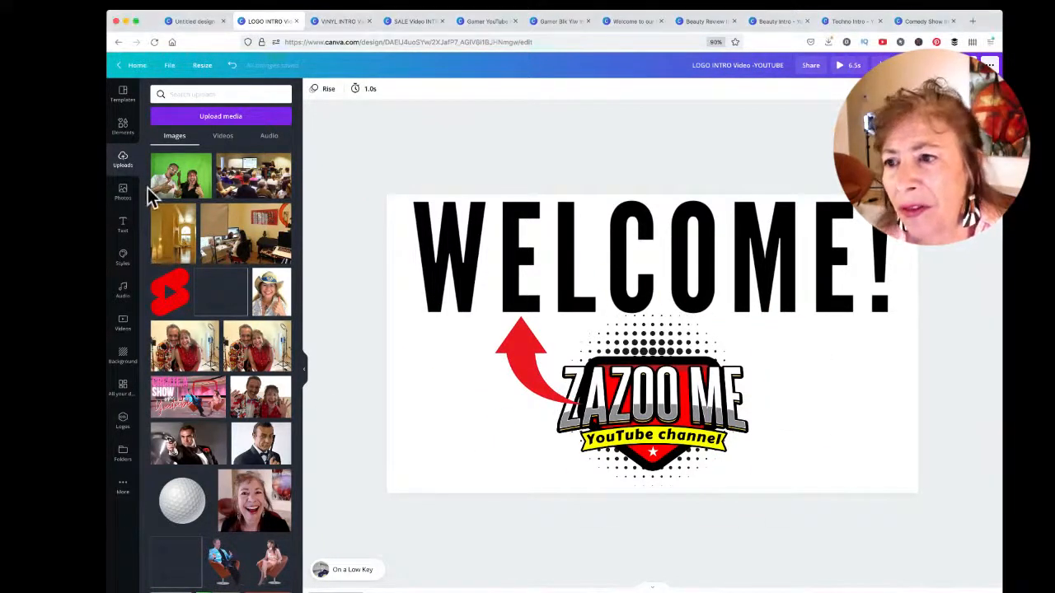
{"action": "left_click", "coordinate": [123, 125]}
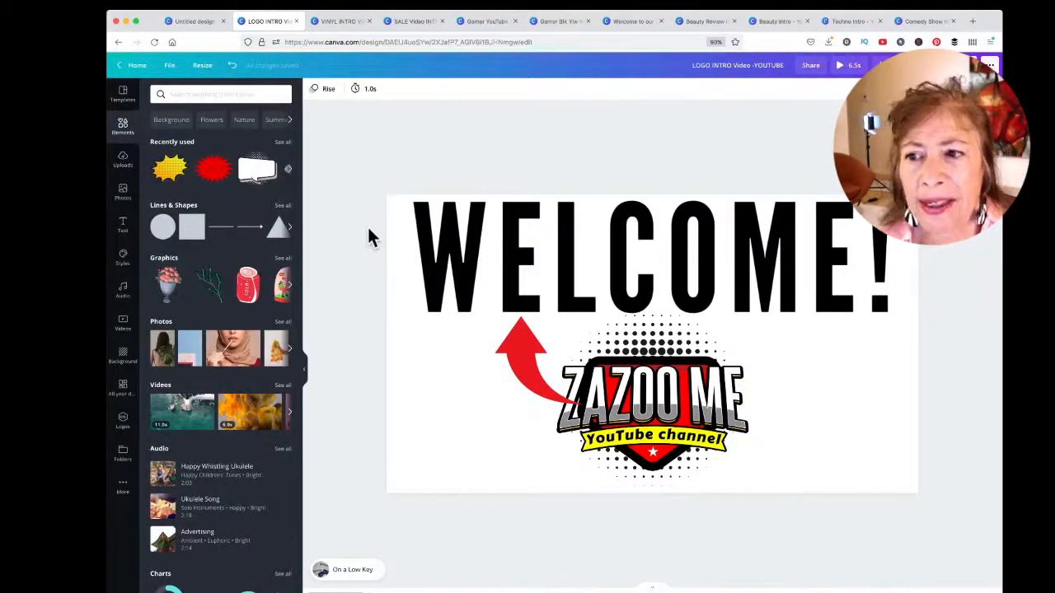
{"action": "left_click", "coordinate": [372, 3]}
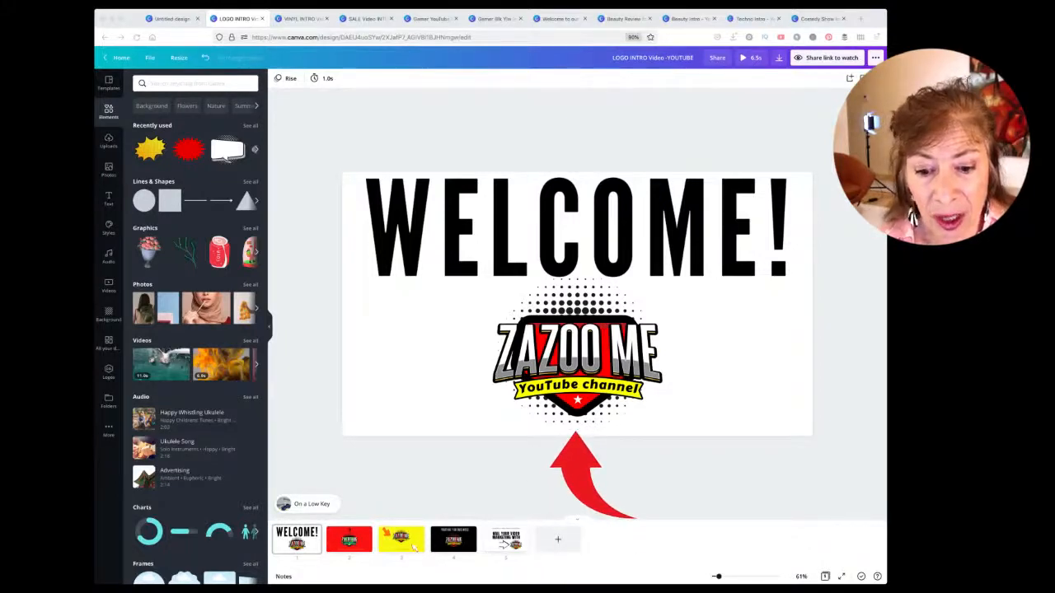
- Add a blank page after the fifth page and delete it again
{"action": "left_click", "coordinate": [560, 546]}
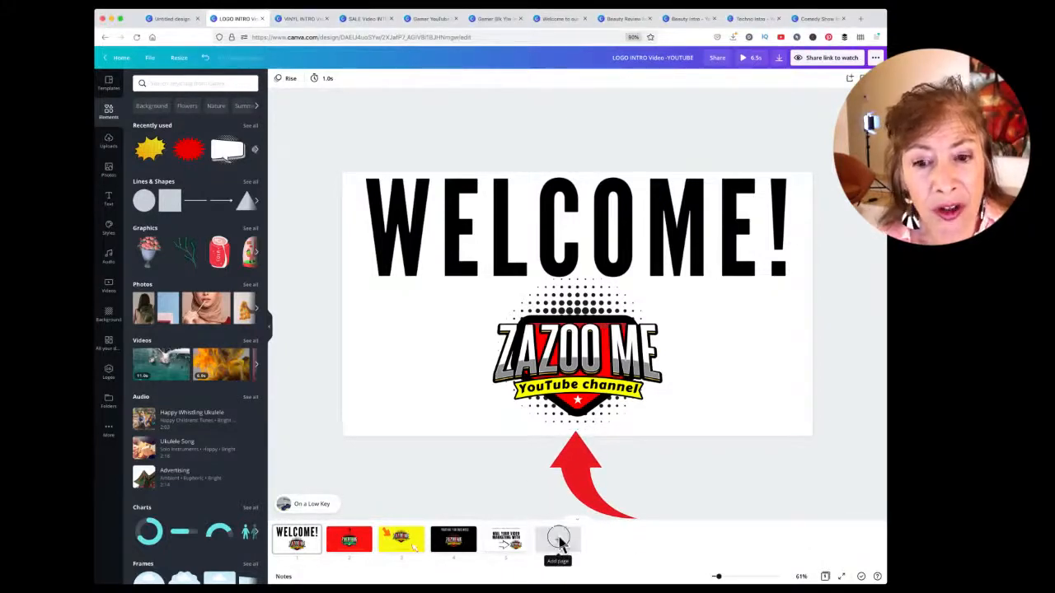
{"action": "left_click", "coordinate": [559, 540]}
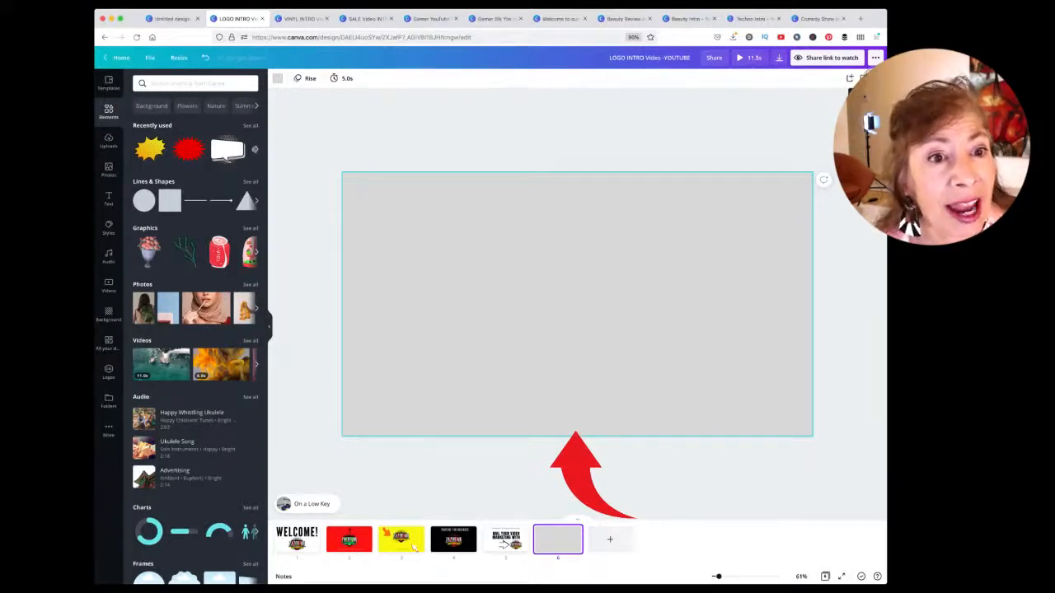
{"action": "key", "text": "Delete"}
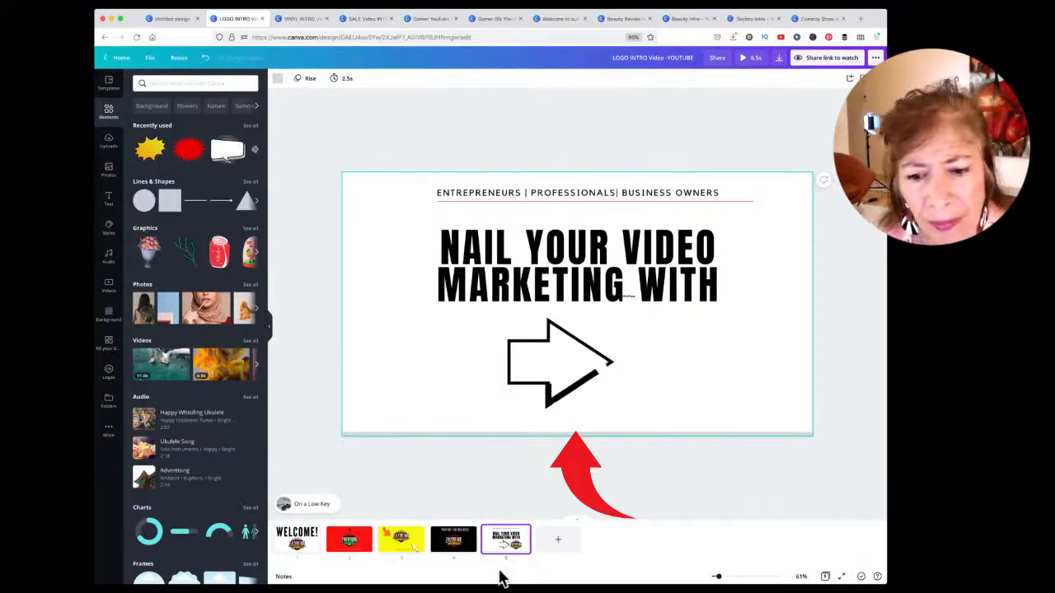
{"action": "left_click", "coordinate": [544, 470]}
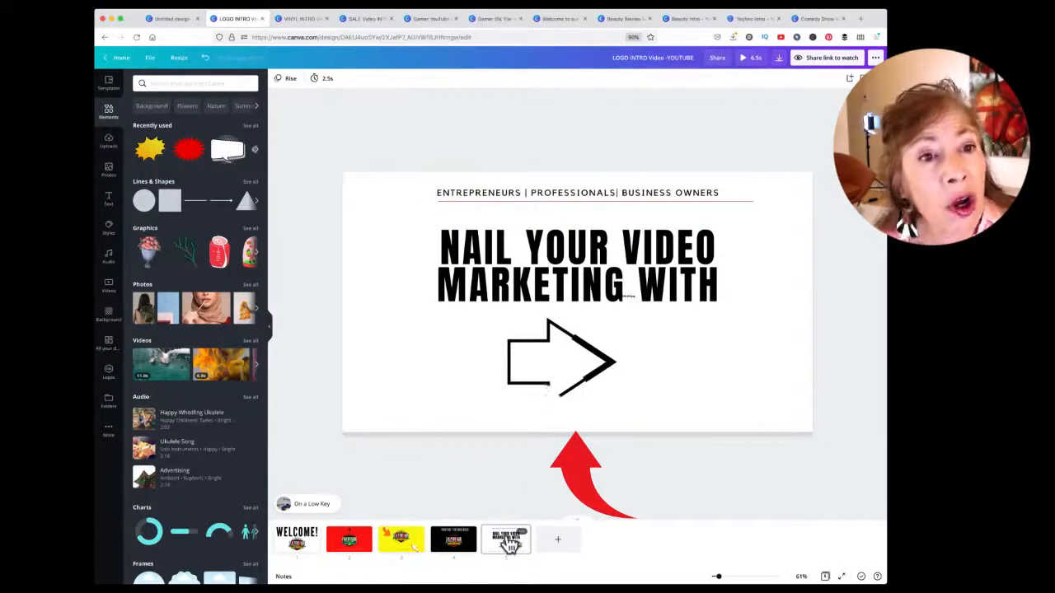
- Duplicate the WELCOME! page and delete the copy
{"action": "left_click", "coordinate": [299, 544]}
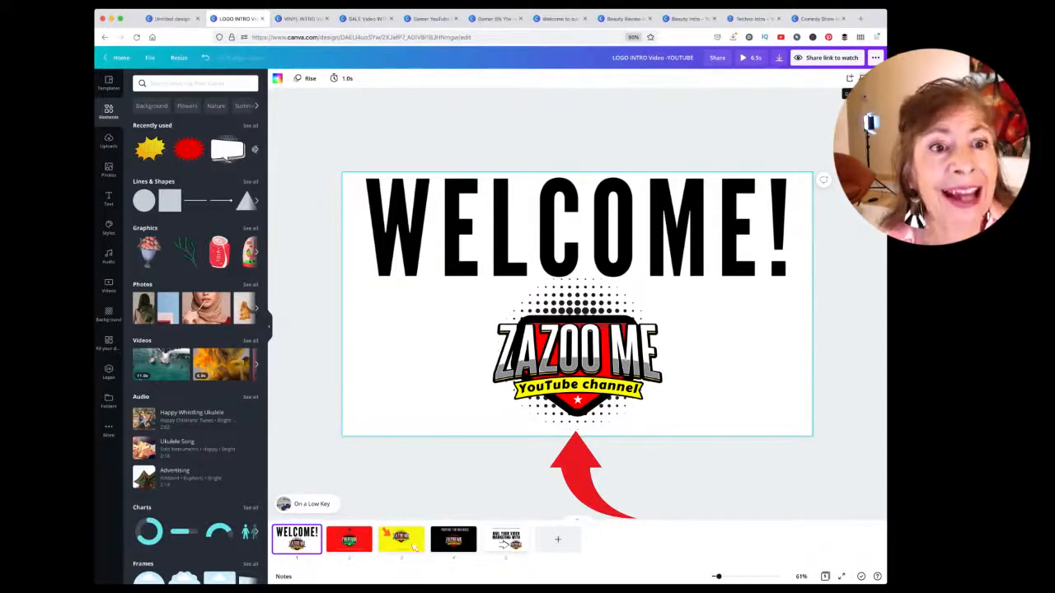
{"action": "left_click", "coordinate": [850, 77]}
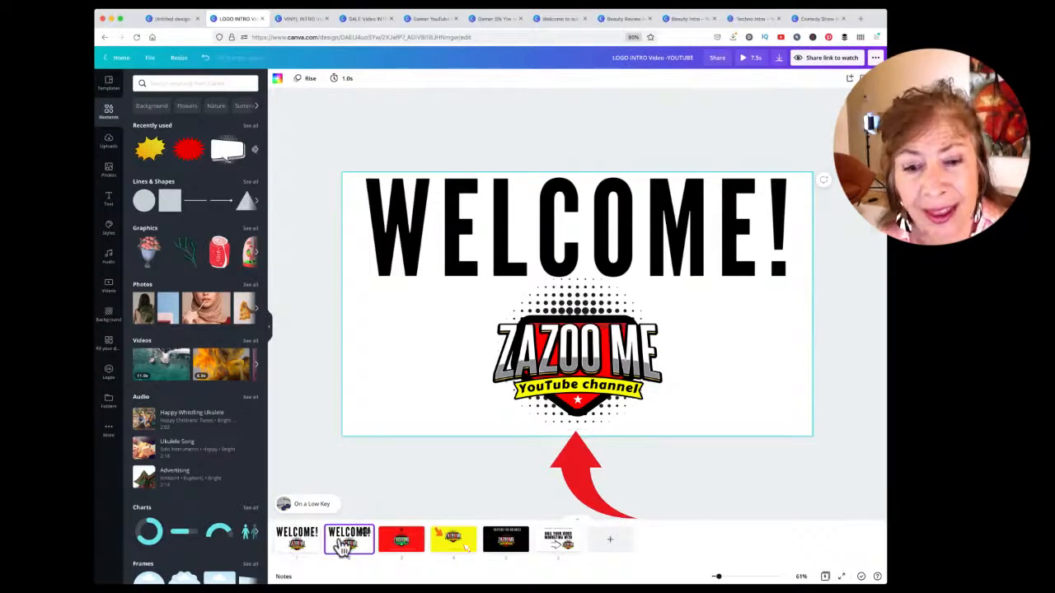
{"action": "key", "text": "Delete"}
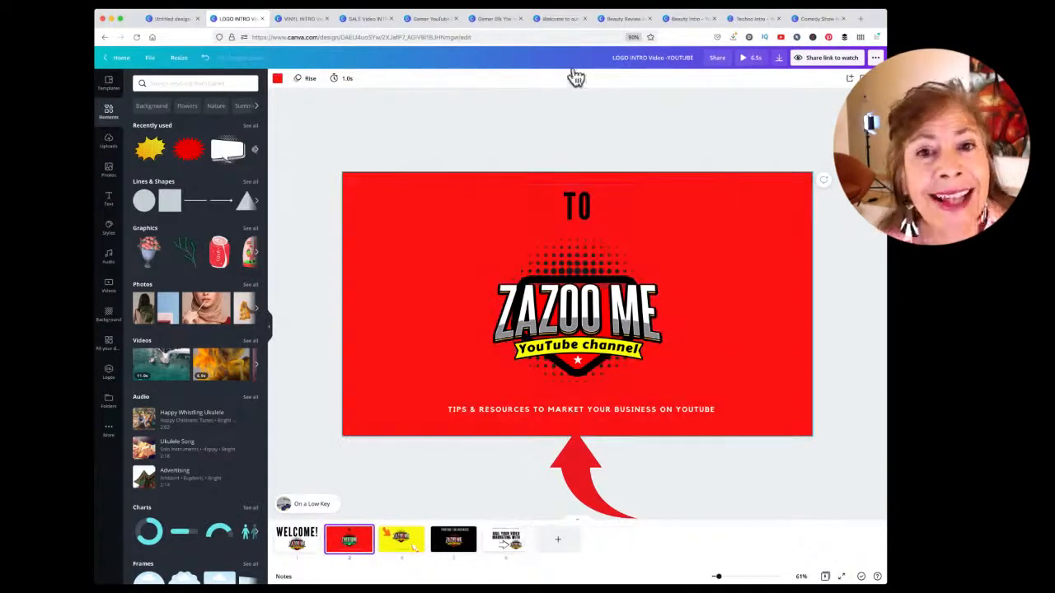
{"action": "left_click", "coordinate": [810, 2]}
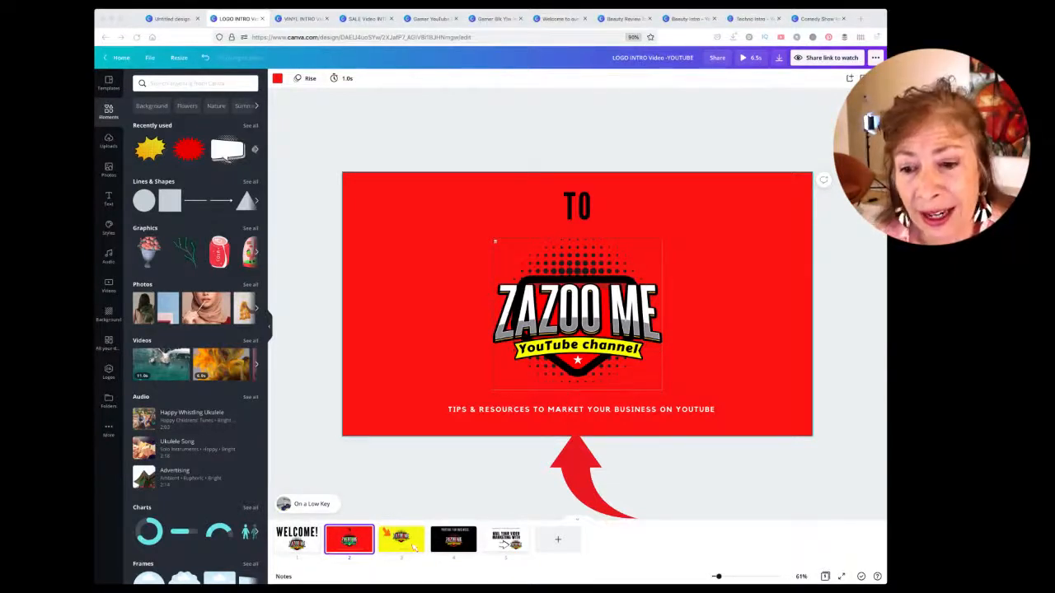
- Return to the first page and inspect its WELCOME! heading
{"action": "left_click", "coordinate": [315, 445]}
{"action": "left_click", "coordinate": [297, 543]}
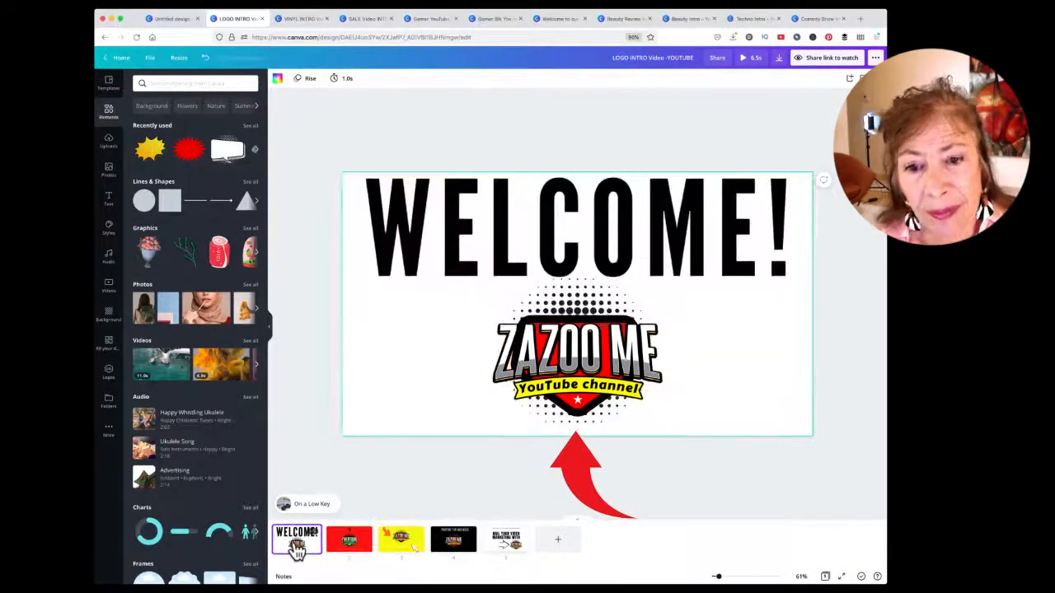
{"action": "left_click", "coordinate": [610, 254]}
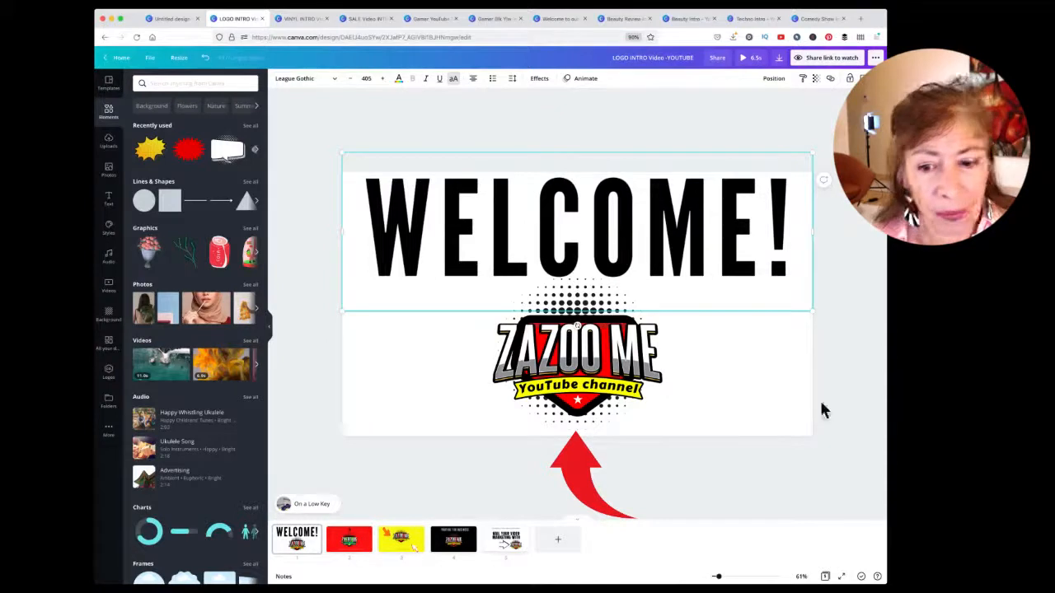
- Try green, red and purple backgrounds on the second page and settle on the bright yellow from the document colors
{"action": "left_click", "coordinate": [350, 545]}
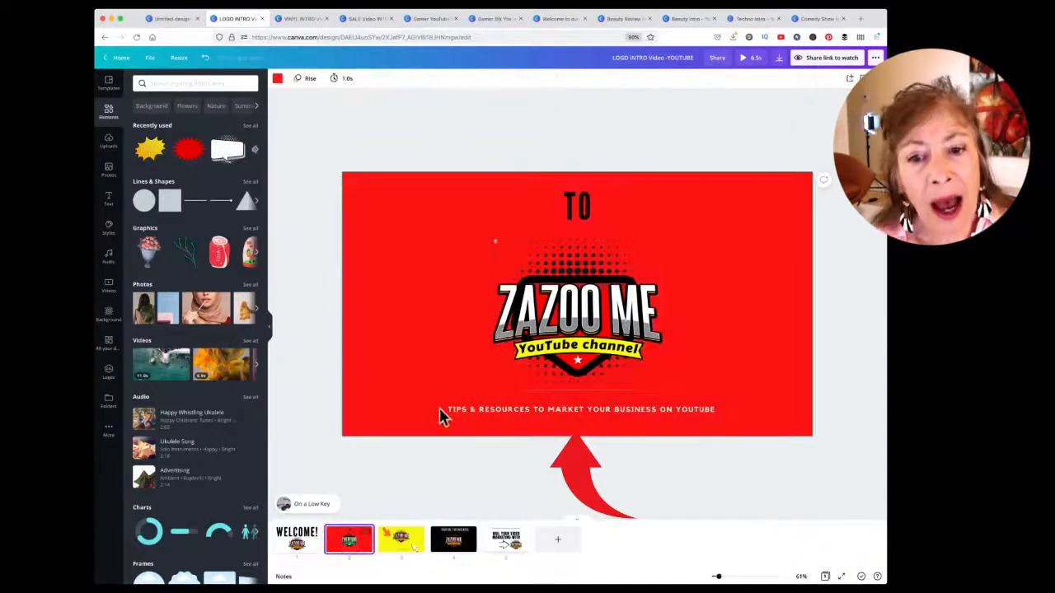
{"action": "left_click", "coordinate": [401, 321]}
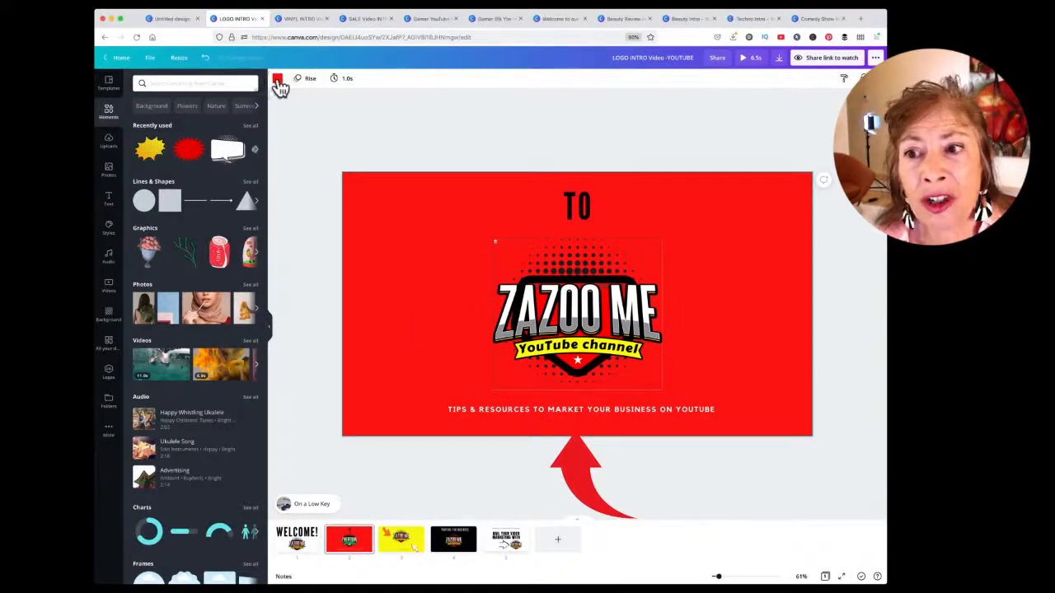
{"action": "left_click", "coordinate": [277, 79]}
{"action": "left_click", "coordinate": [227, 122]}
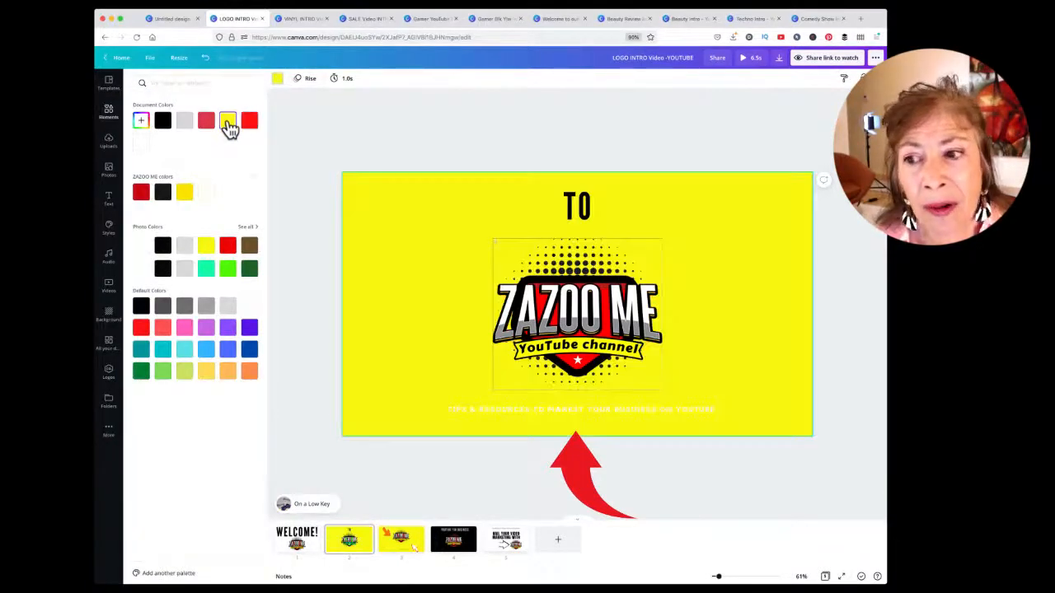
{"action": "left_click", "coordinate": [233, 270]}
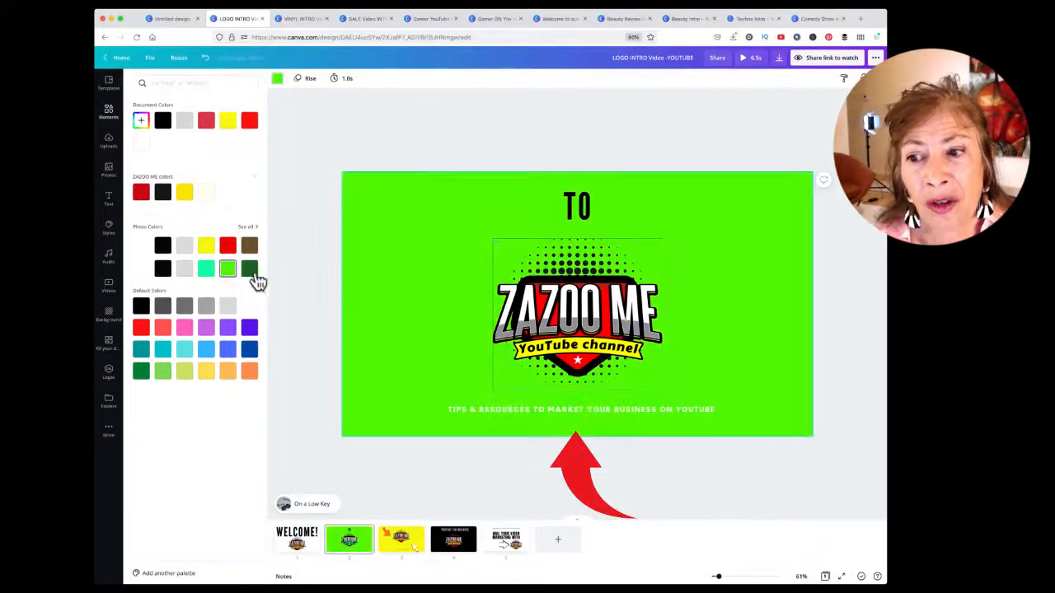
{"action": "left_click", "coordinate": [251, 272]}
{"action": "left_click", "coordinate": [142, 329]}
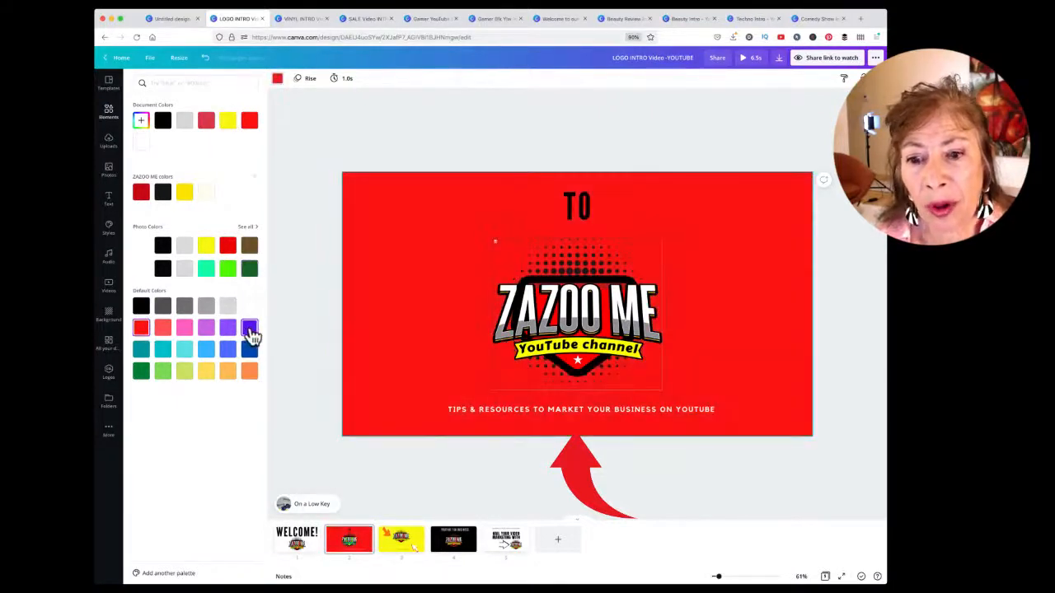
{"action": "left_click", "coordinate": [249, 328]}
{"action": "left_click", "coordinate": [227, 122]}
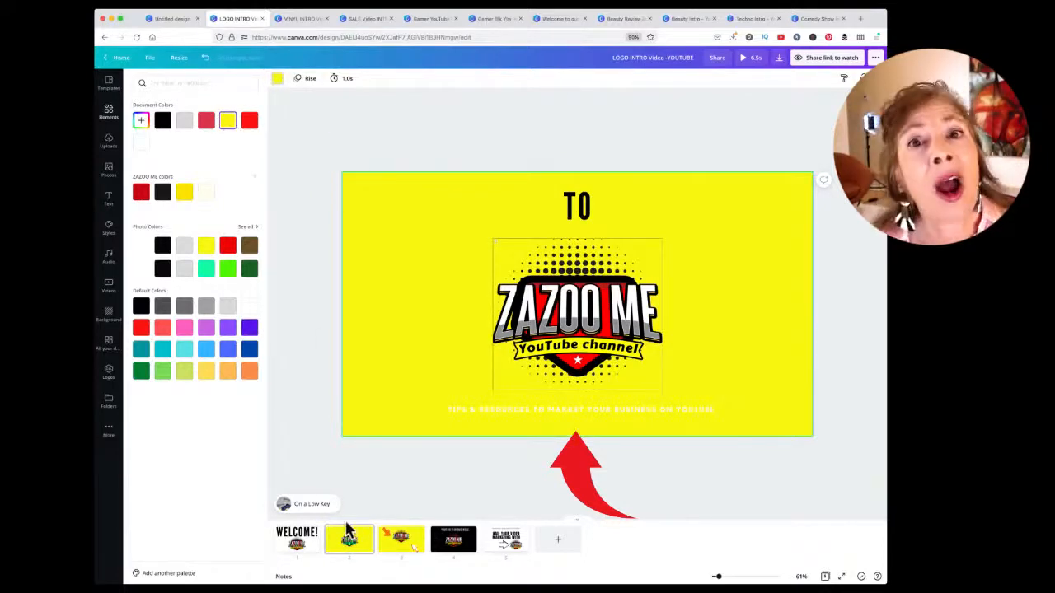
- Review pages three to five, checking the text lines and the arrow graphics on each
{"action": "left_click", "coordinate": [398, 543]}
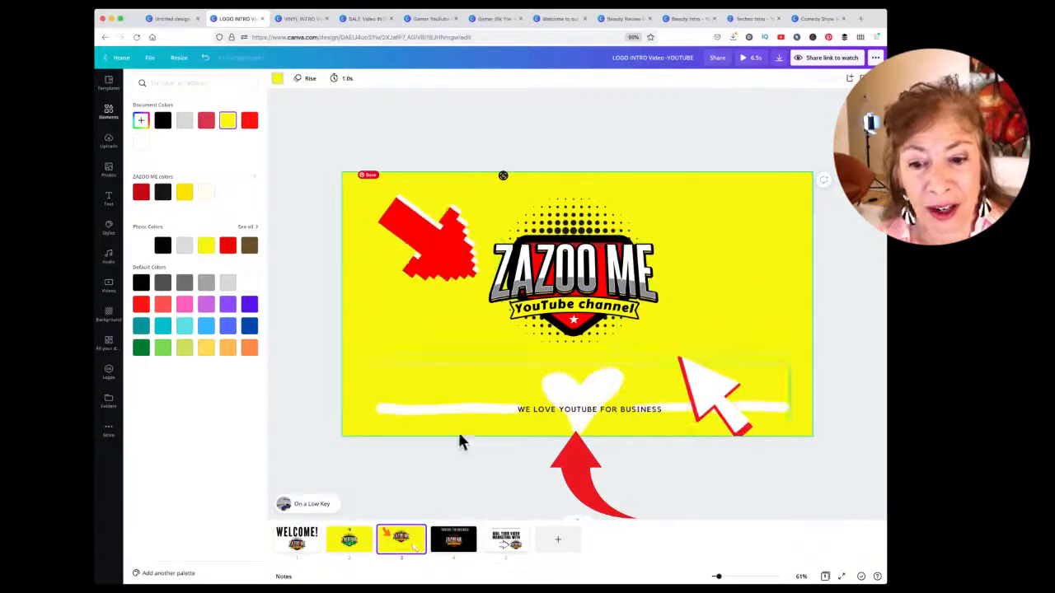
{"action": "left_click", "coordinate": [551, 412]}
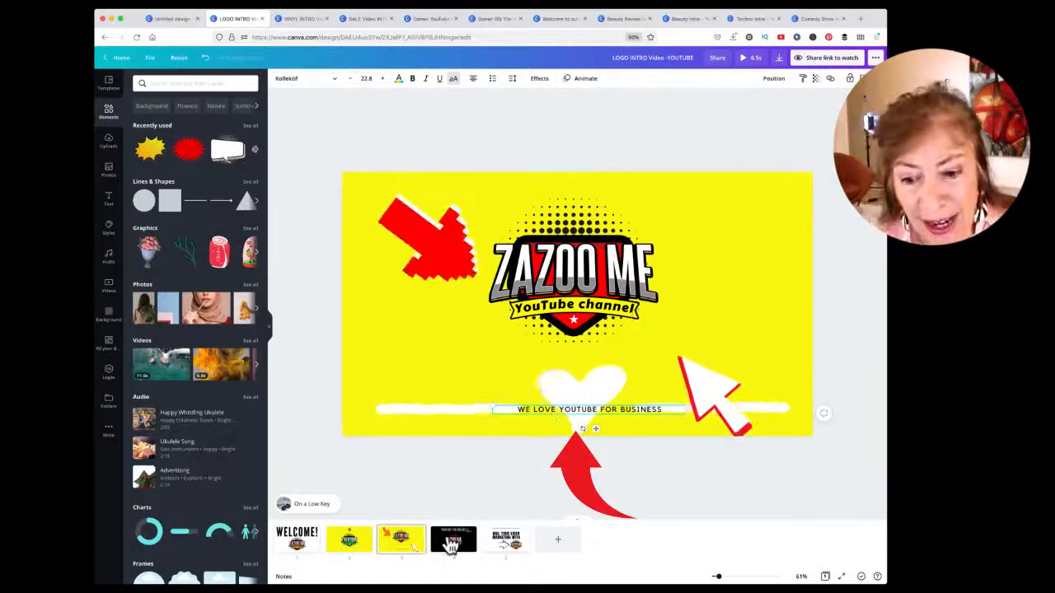
{"action": "left_click", "coordinate": [453, 542]}
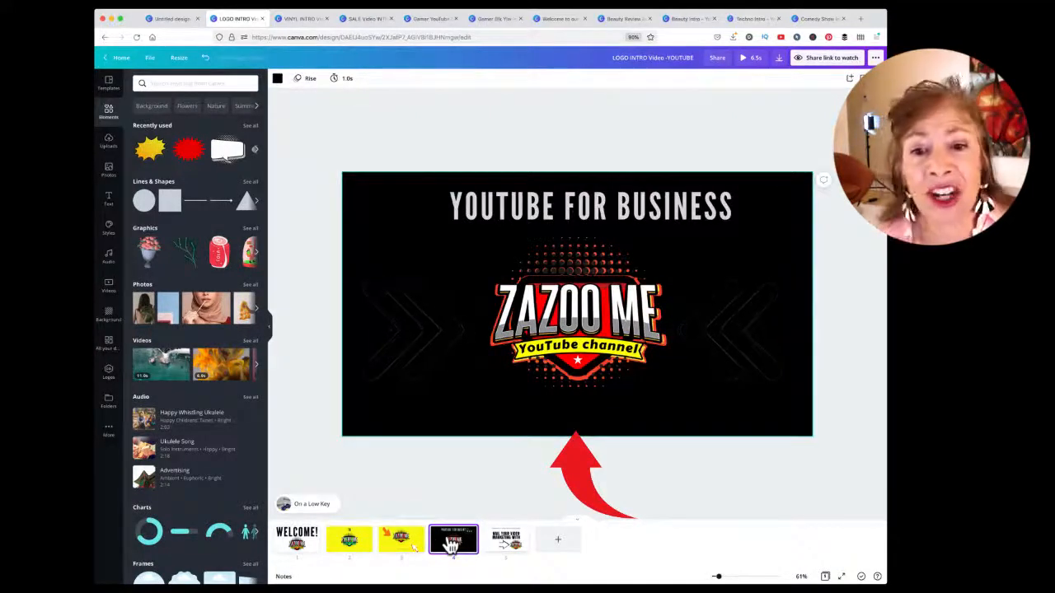
{"action": "left_click", "coordinate": [599, 205]}
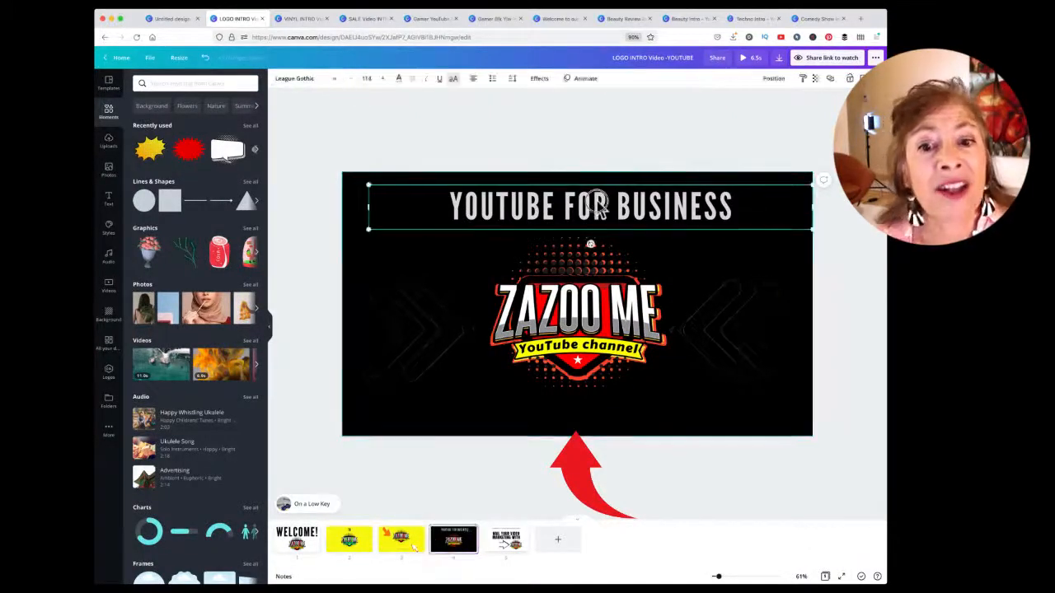
{"action": "left_click", "coordinate": [449, 317]}
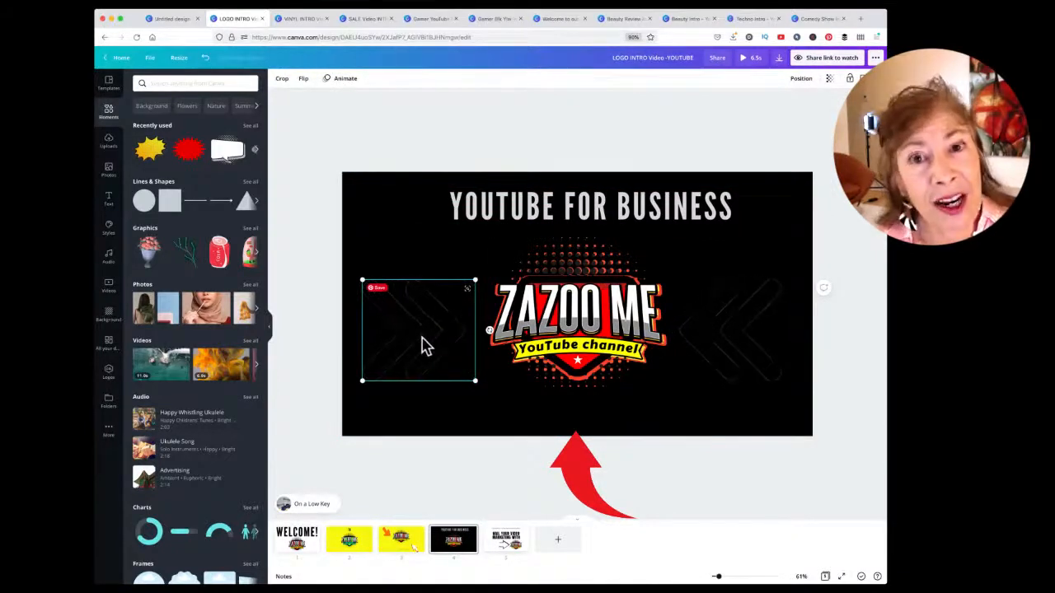
{"action": "left_click", "coordinate": [504, 543]}
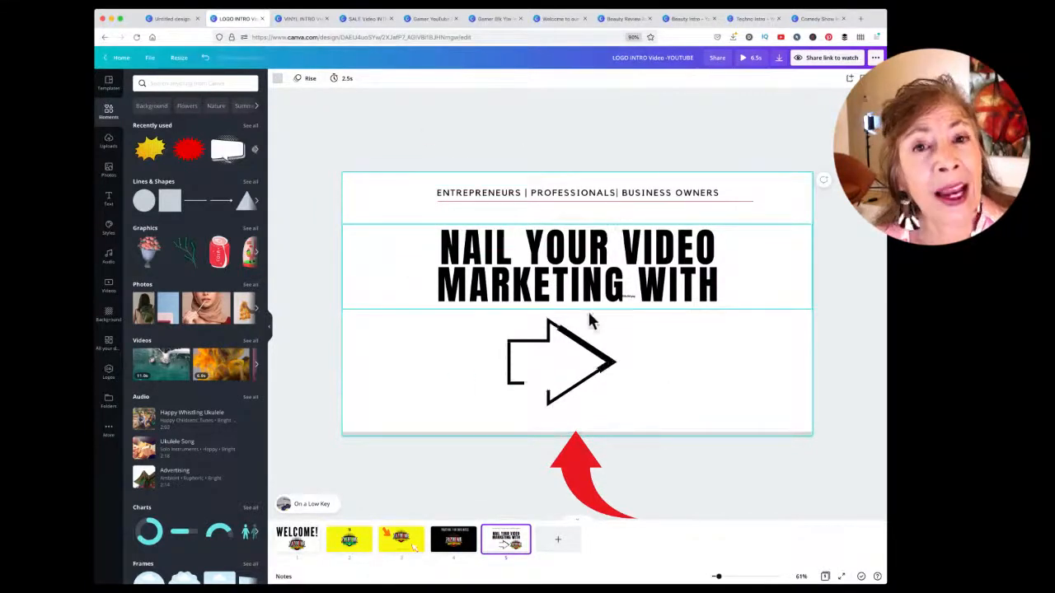
{"action": "left_click", "coordinate": [581, 375]}
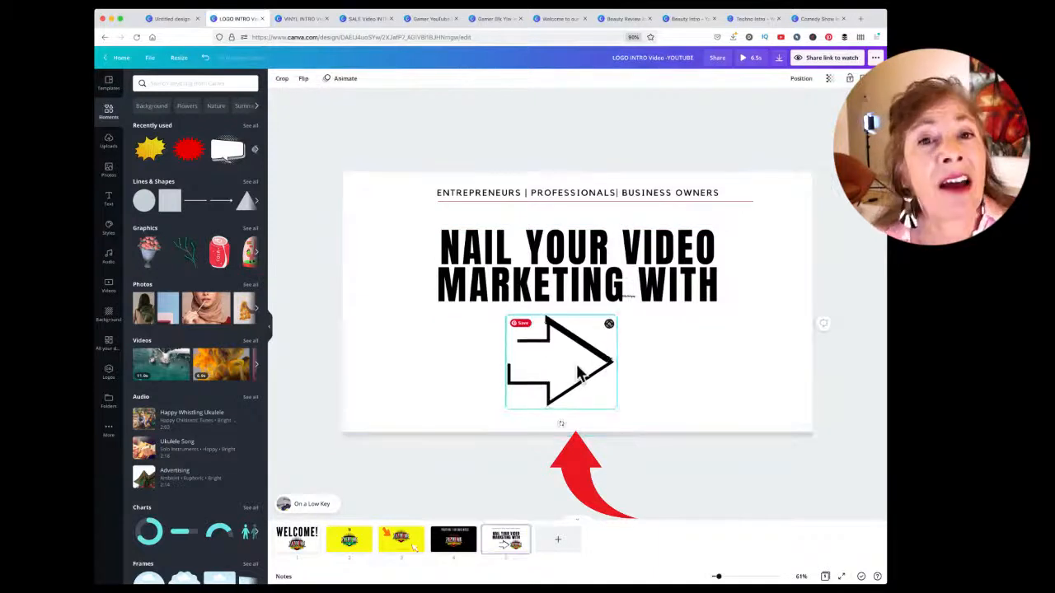
- Play the whole intro video from the first page and close the preview
{"action": "left_click", "coordinate": [295, 538]}
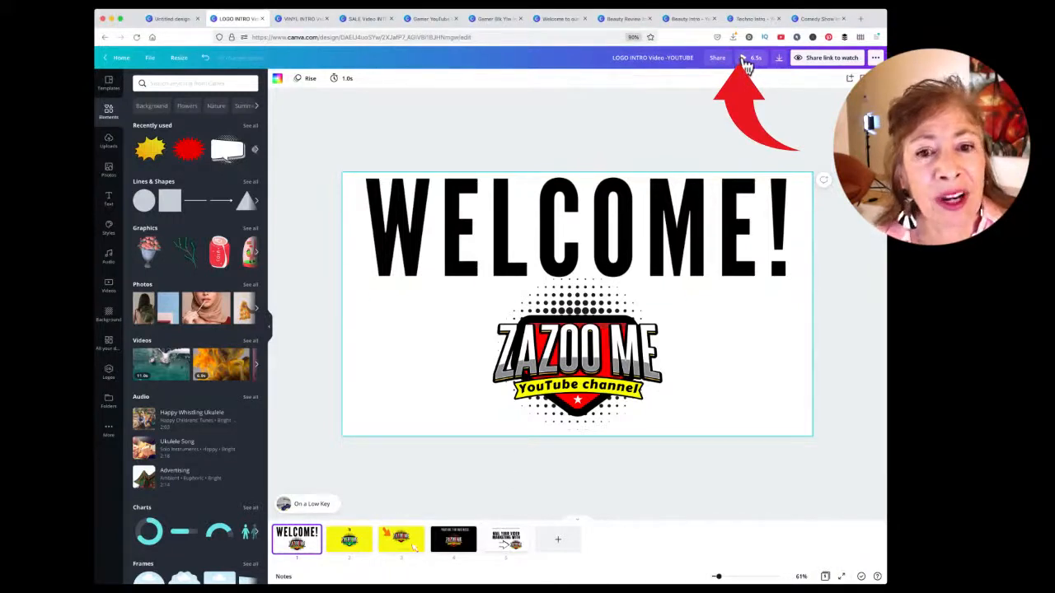
{"action": "left_click", "coordinate": [746, 61]}
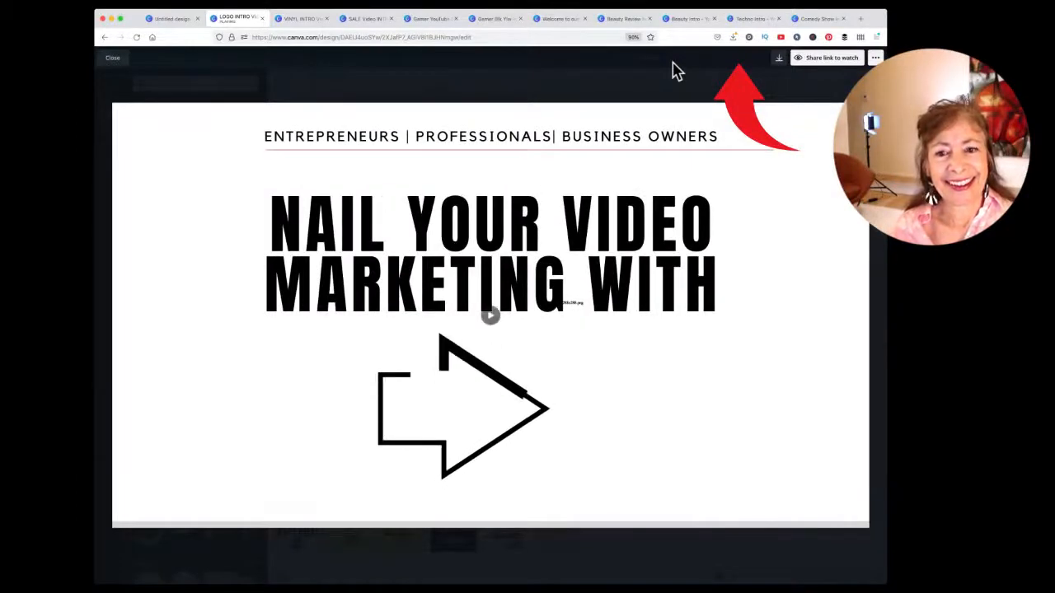
{"action": "left_click", "coordinate": [112, 60]}
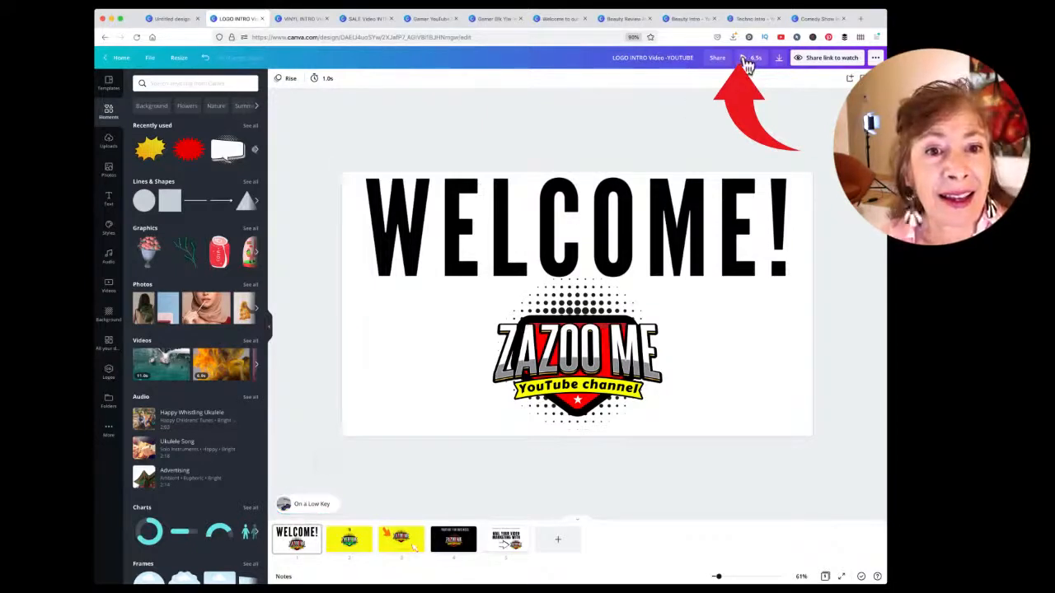
{"action": "left_click", "coordinate": [789, 3]}
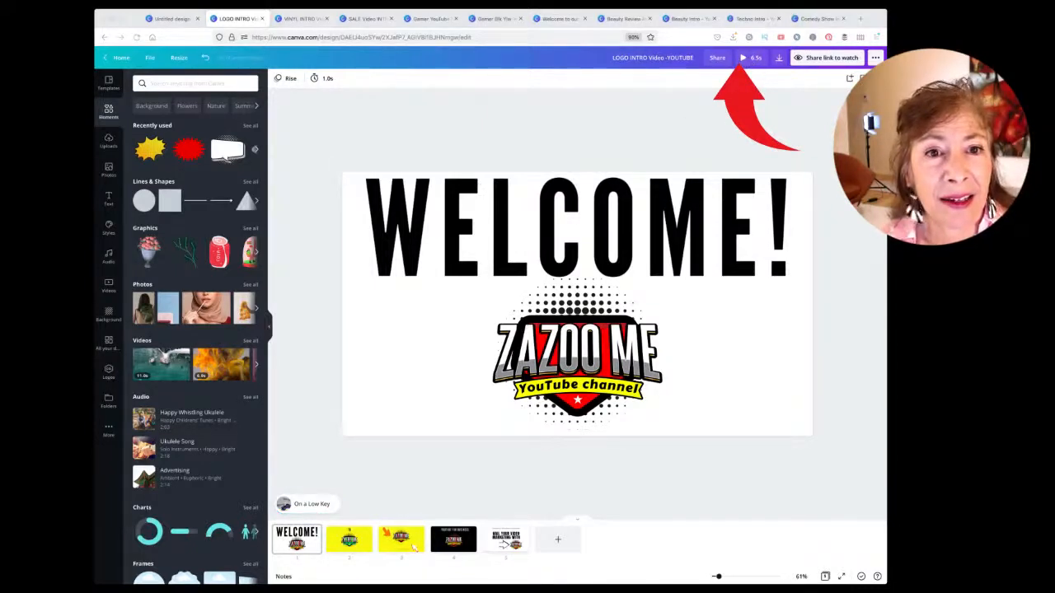
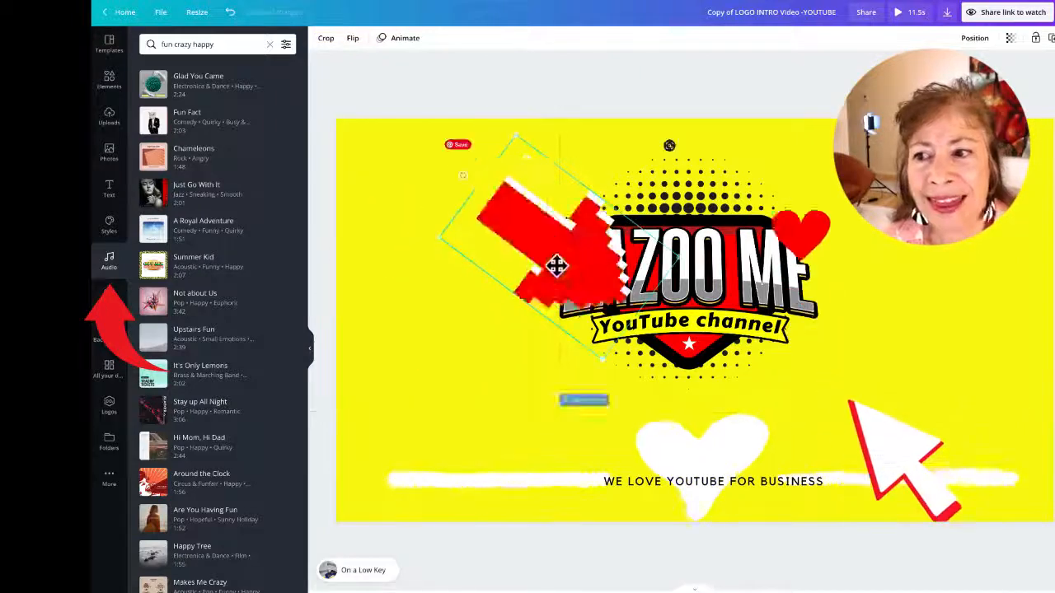
- Search the elements for arrow stickers, limit the results to graphics, and add the pink marquee-light arrow to the yellow page
{"action": "left_click", "coordinate": [475, 110]}
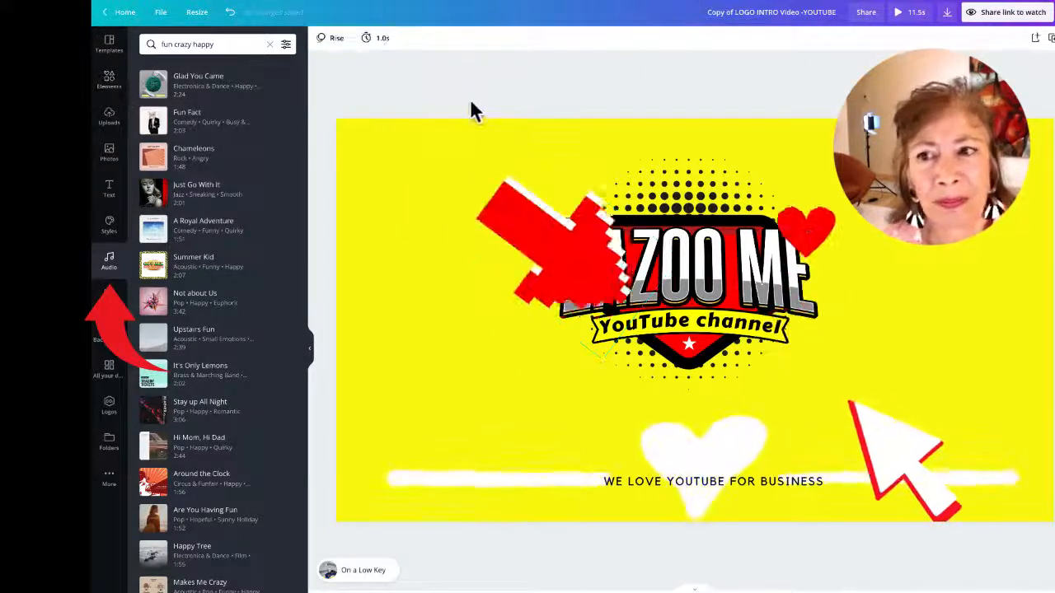
{"action": "left_click", "coordinate": [111, 79]}
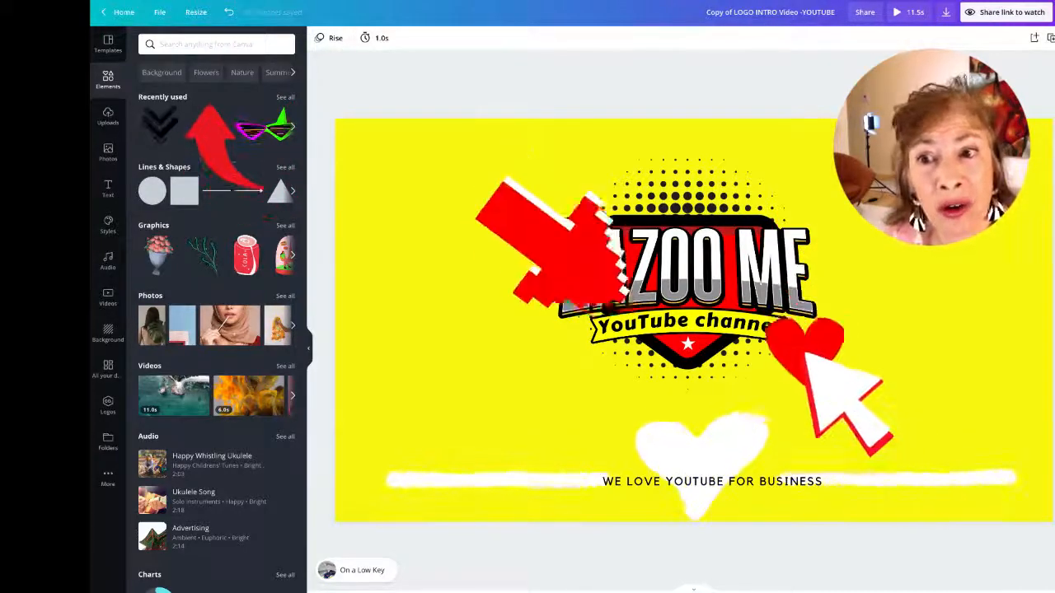
{"action": "left_click", "coordinate": [230, 45]}
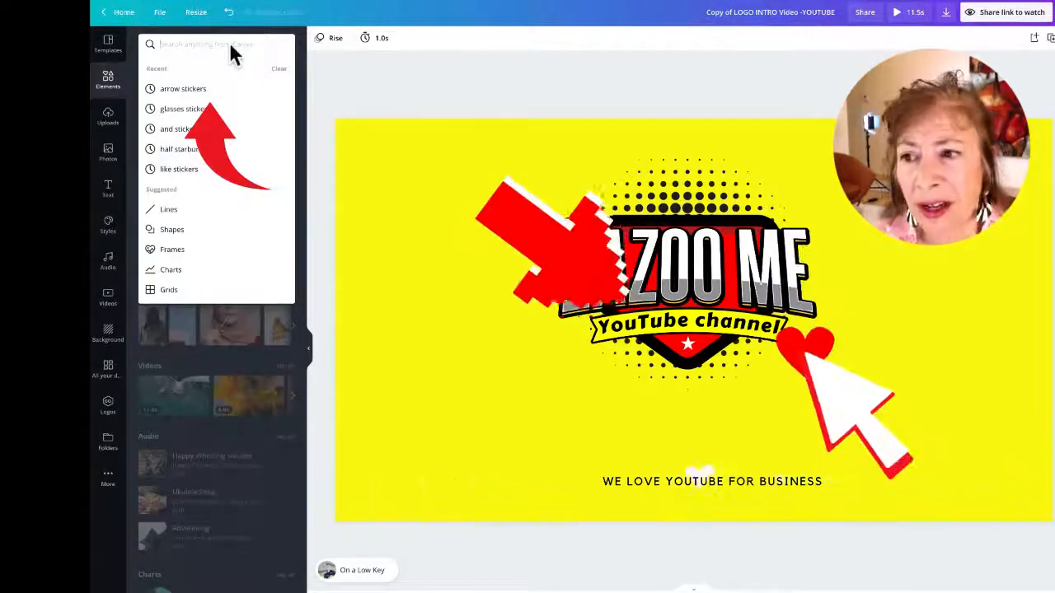
{"action": "type", "text": "arrow"}
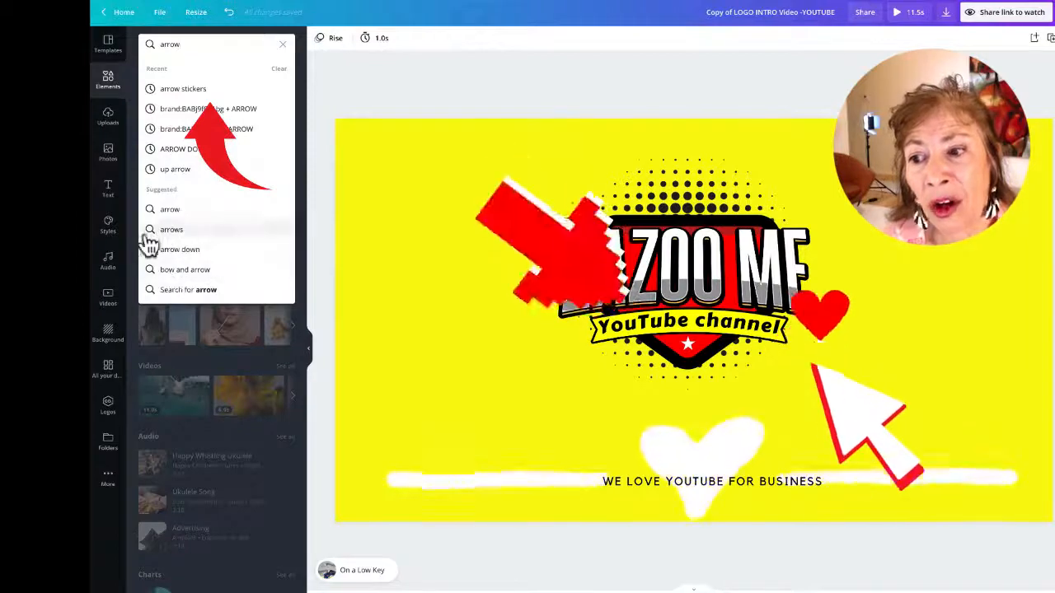
{"action": "left_click", "coordinate": [191, 88]}
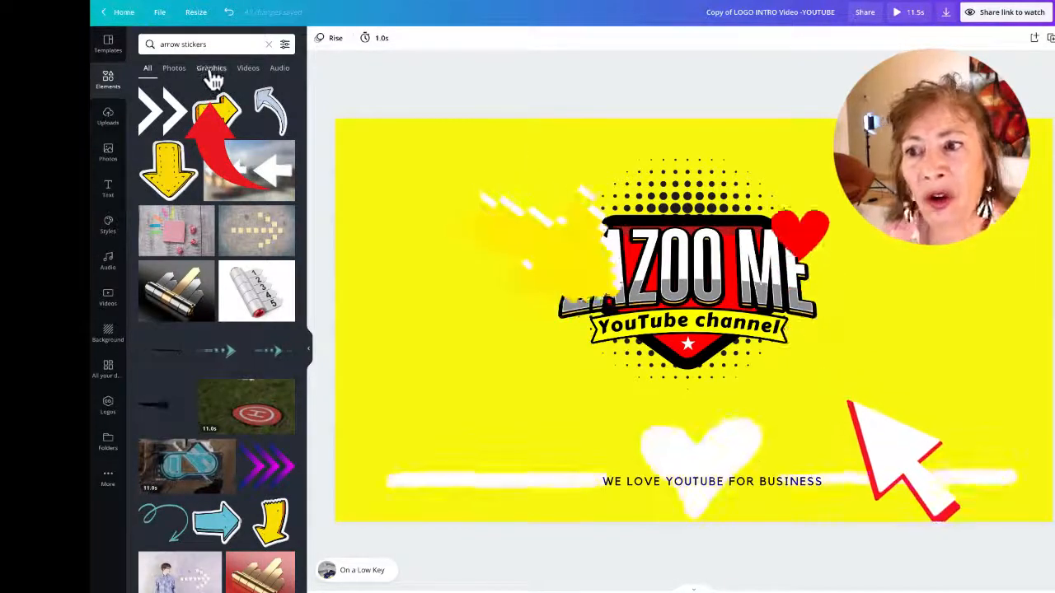
{"action": "left_click", "coordinate": [211, 70]}
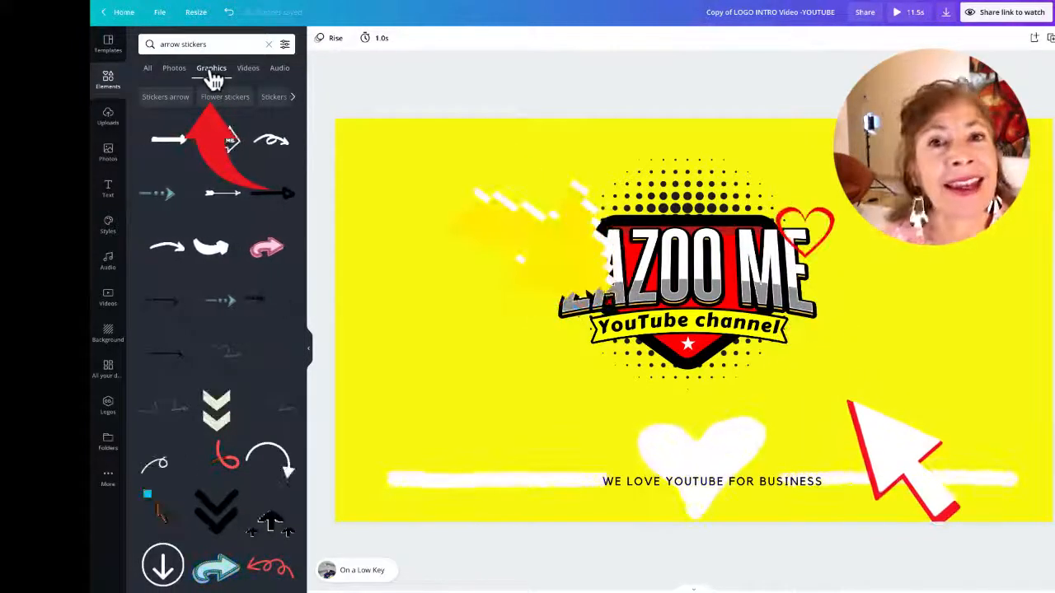
{"action": "left_click", "coordinate": [274, 258]}
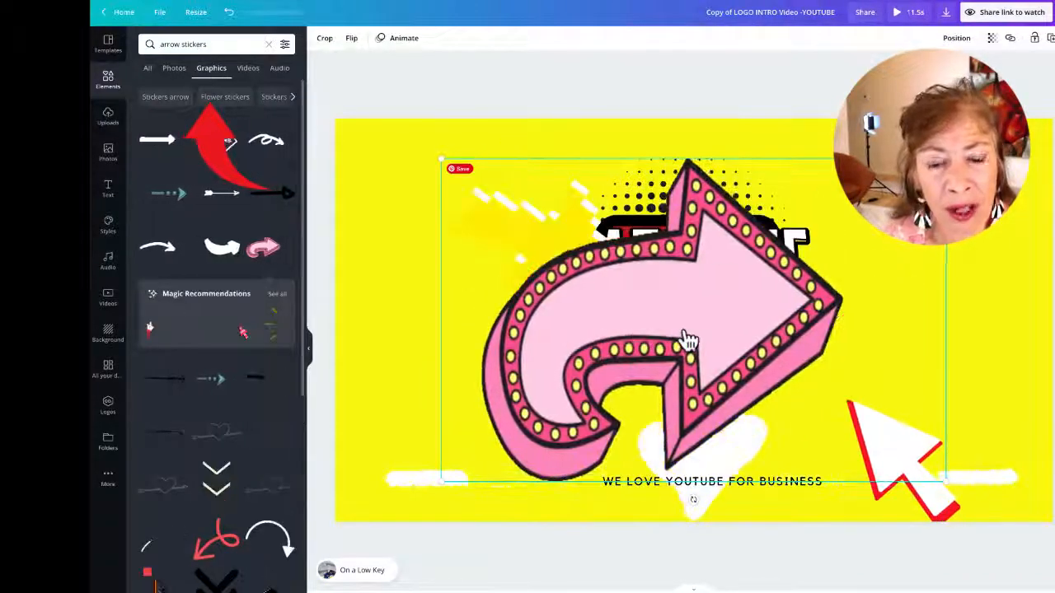
- Shrink the pink arrow sticker to roughly half its width and place it beside the logo, pointing at it
{"action": "left_click_drag", "start_coordinate": [945, 159], "coordinate": [925, 174]}
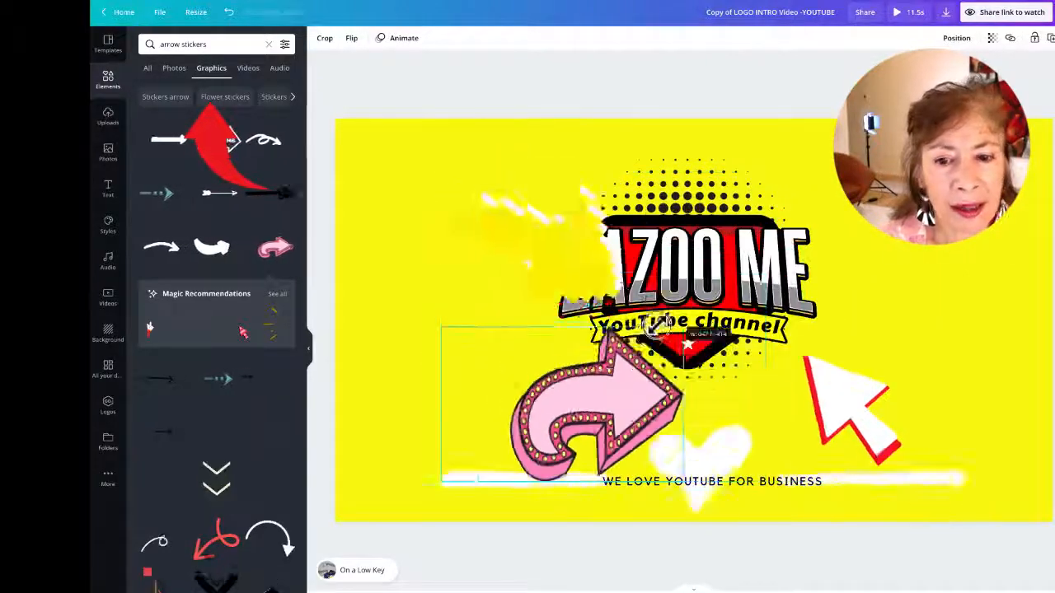
{"action": "left_click_drag", "start_coordinate": [923, 482], "coordinate": [718, 305]}
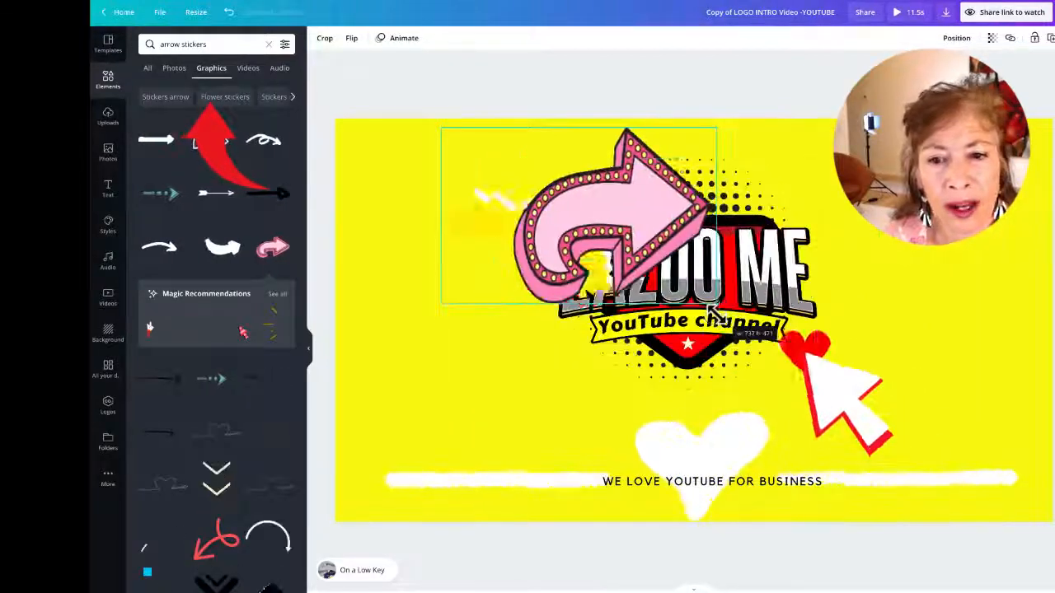
{"action": "left_click_drag", "start_coordinate": [557, 187], "coordinate": [434, 300]}
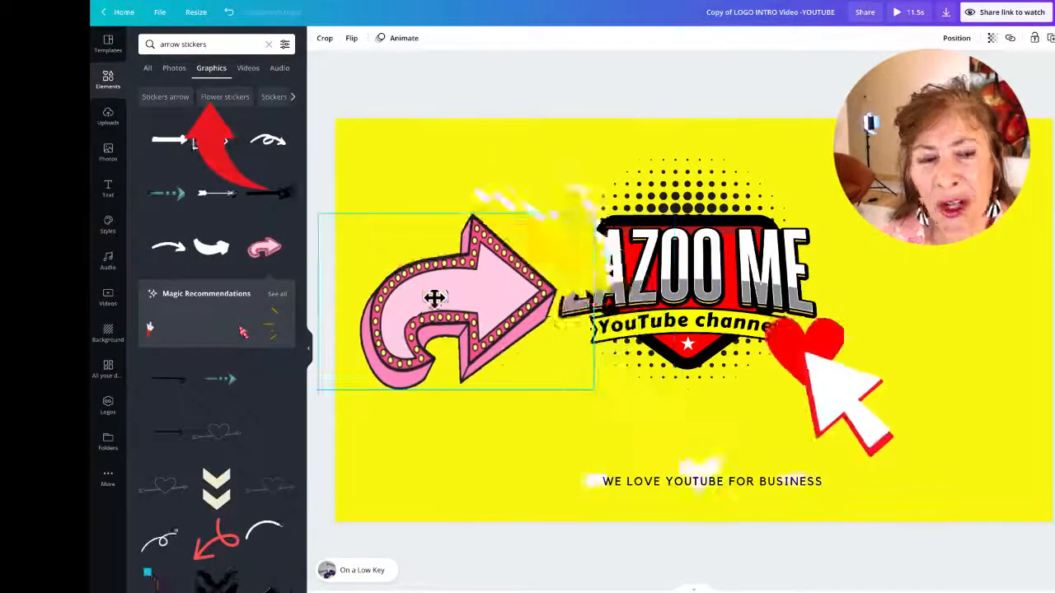
- Try aligning the pink arrow sticker to the left, top and bottom edges of the page
{"action": "left_click", "coordinate": [956, 38]}
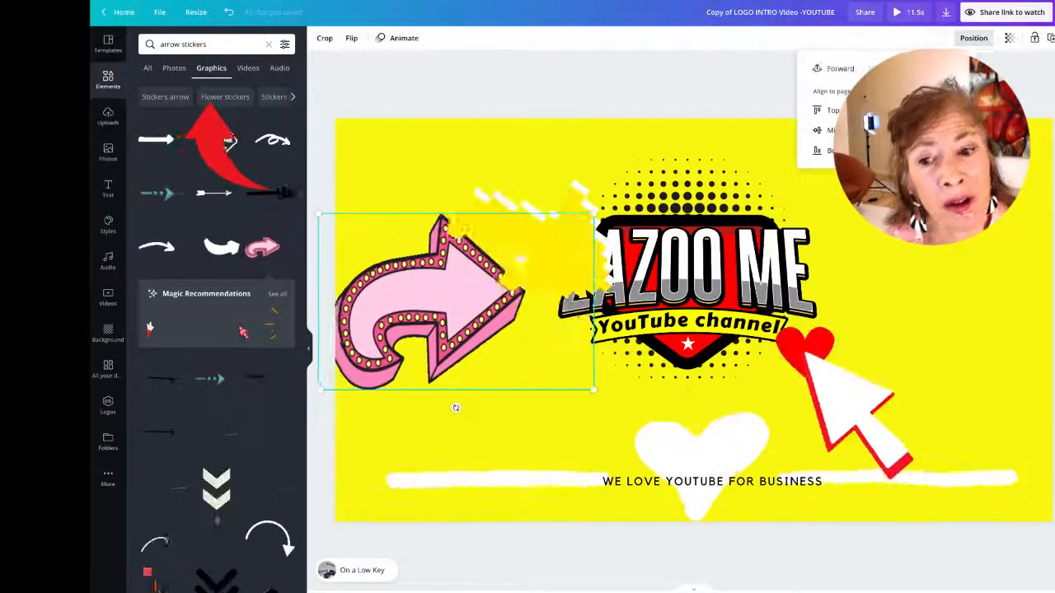
{"action": "left_click", "coordinate": [849, 73]}
{"action": "left_click", "coordinate": [910, 111]}
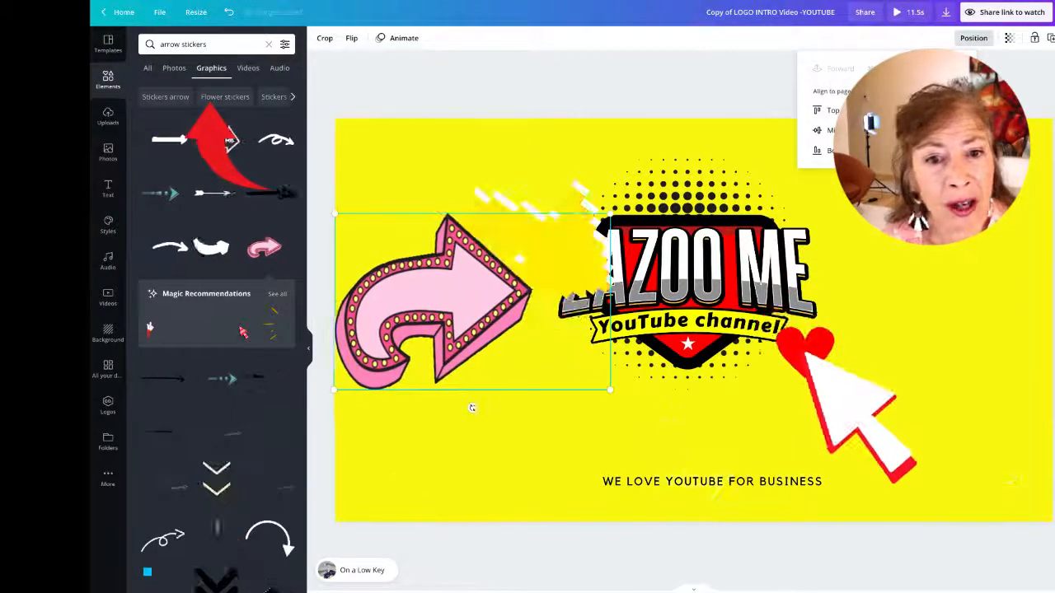
{"action": "left_click", "coordinate": [831, 114]}
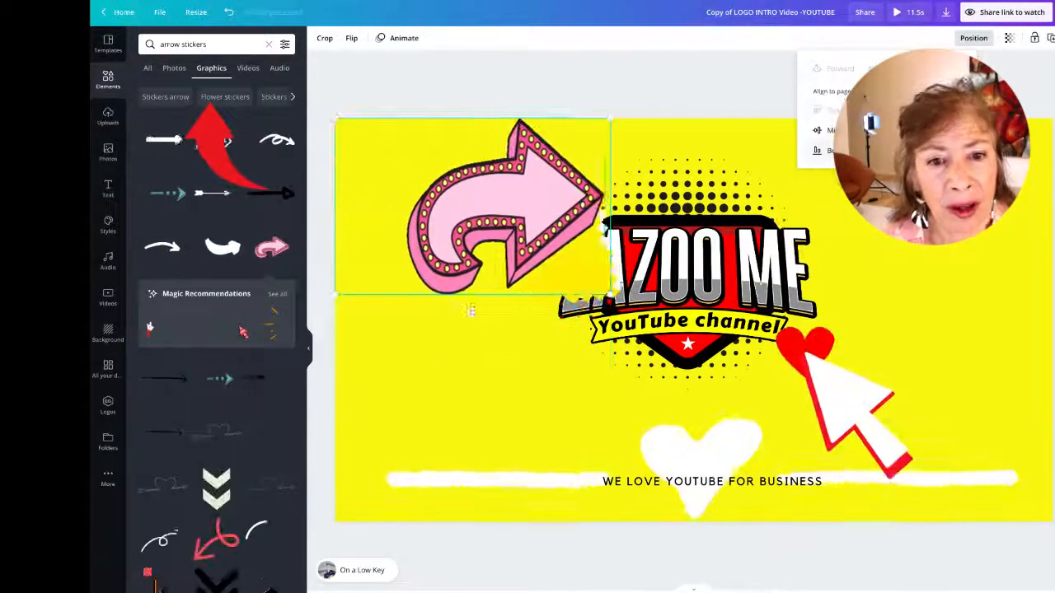
{"action": "left_click", "coordinate": [832, 155]}
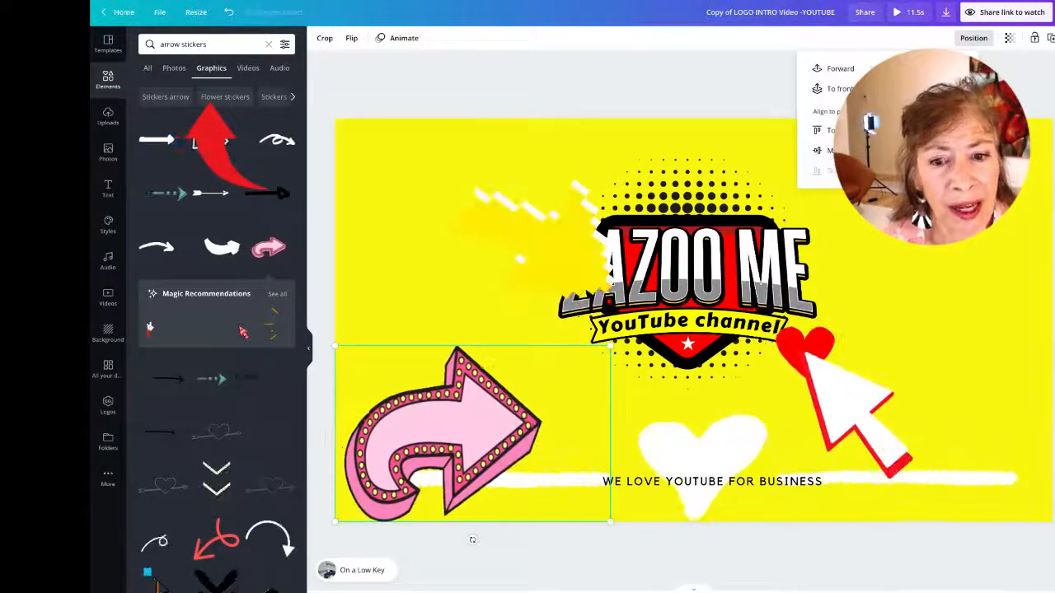
{"action": "left_click_drag", "start_coordinate": [471, 540], "coordinate": [693, 540]}
{"action": "key", "text": "ctrl+z"}
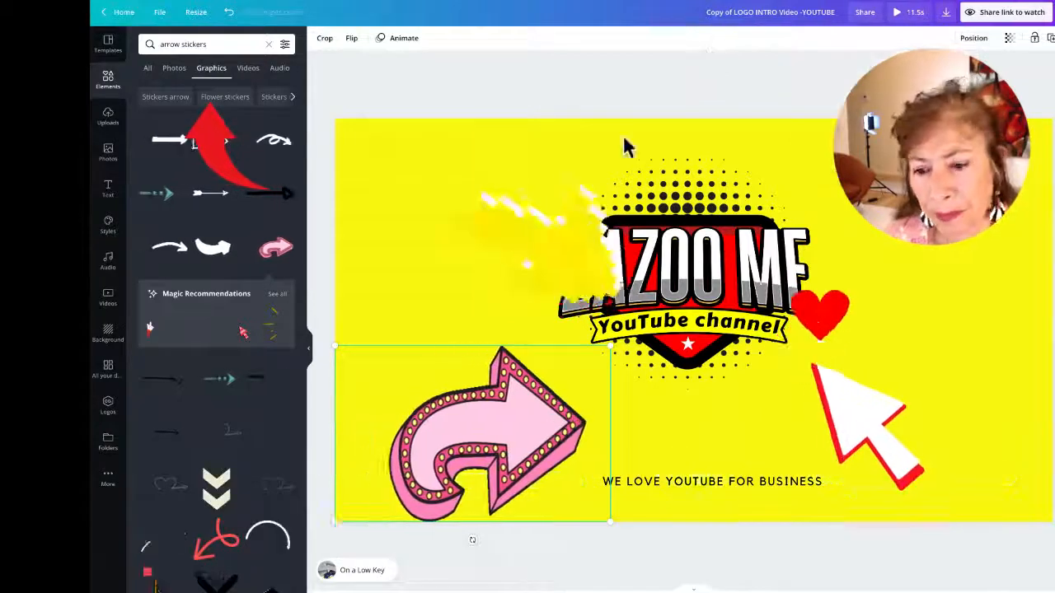
- Leave the pink arrow uncropped and move it up beside the logo, with its tip at the logo's edge
{"action": "double_click", "coordinate": [482, 405]}
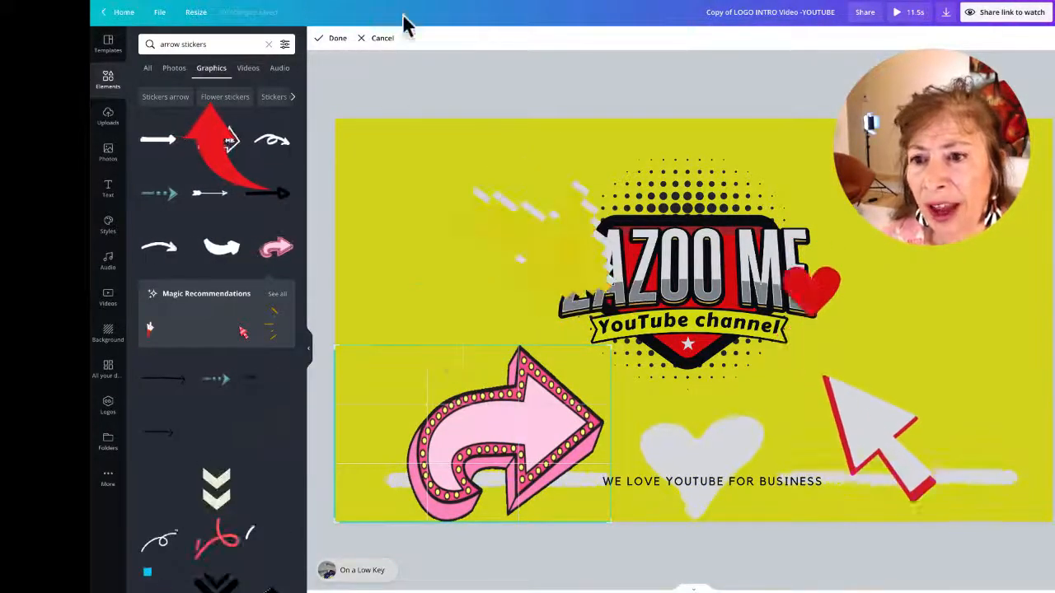
{"action": "left_click", "coordinate": [382, 38]}
{"action": "left_click_drag", "start_coordinate": [453, 441], "coordinate": [474, 243]}
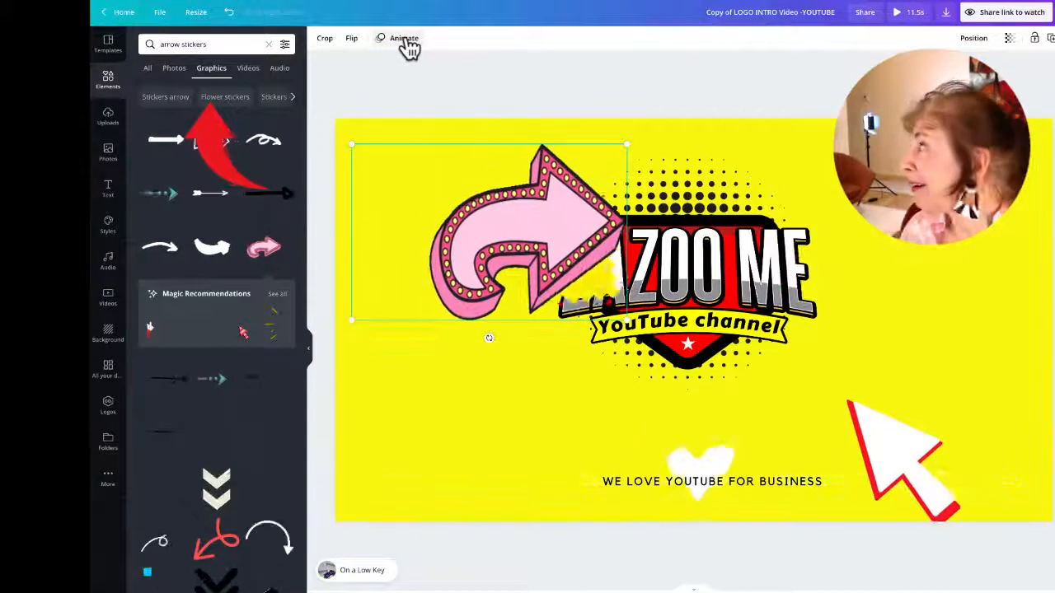
- Try the Tumble animation on the pink arrow, settle on Tectonic, and play the video to check it
{"action": "left_click", "coordinate": [408, 42]}
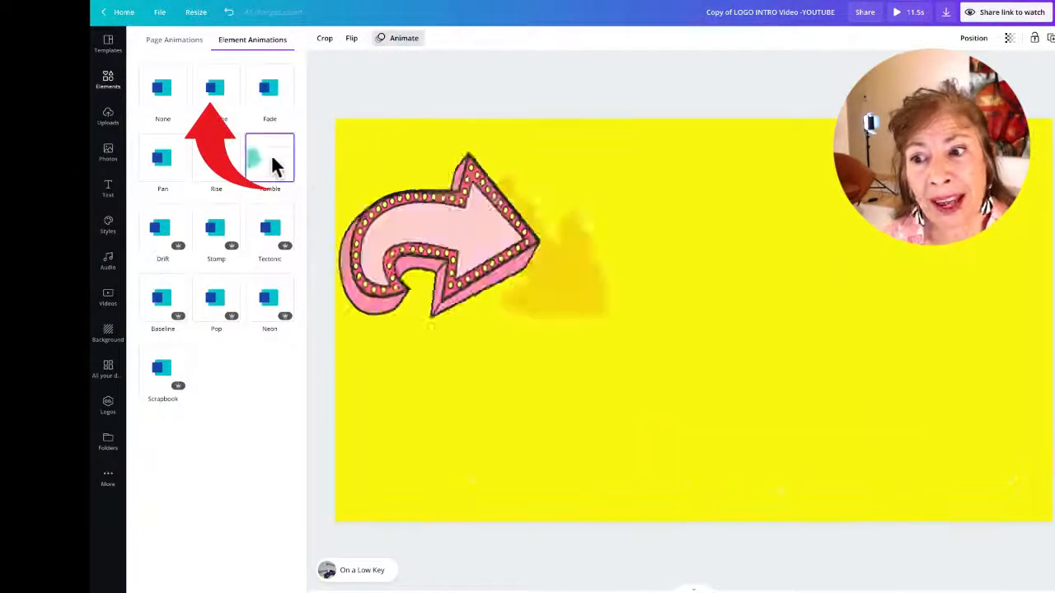
{"action": "left_click", "coordinate": [274, 168]}
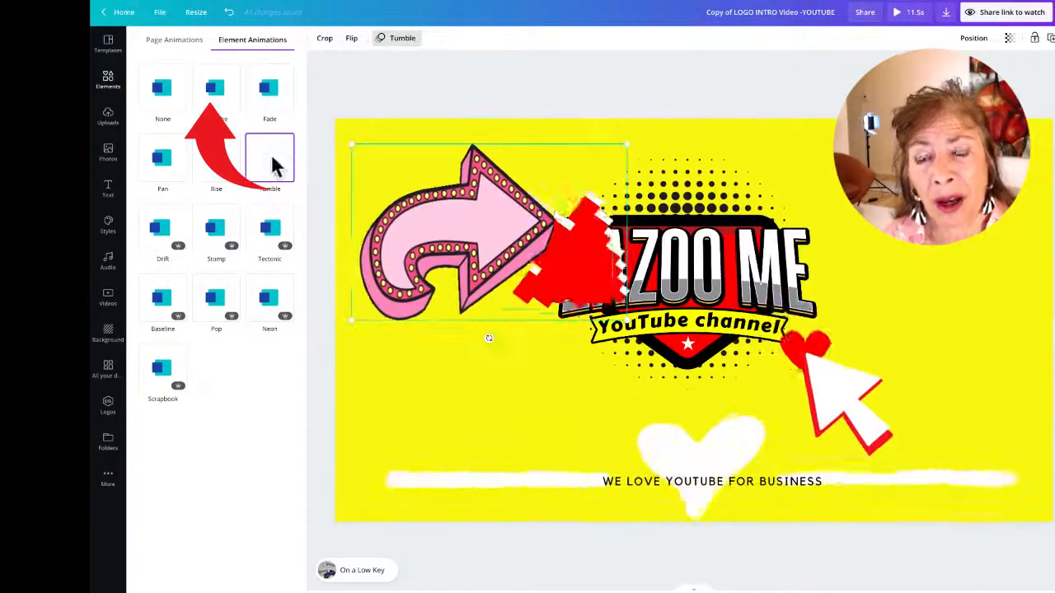
{"action": "left_click", "coordinate": [271, 239]}
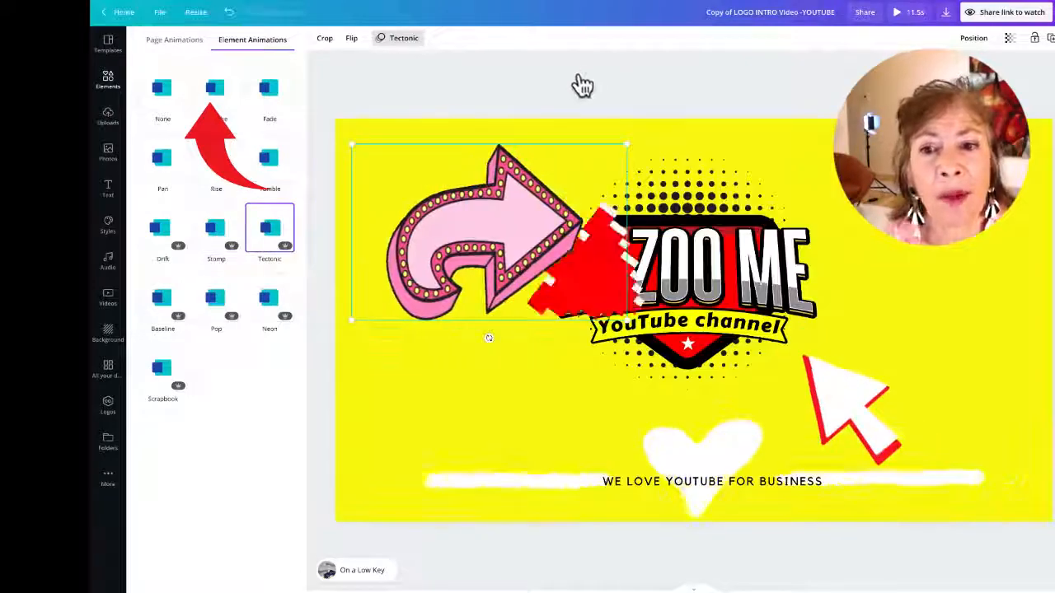
{"action": "left_click", "coordinate": [578, 76]}
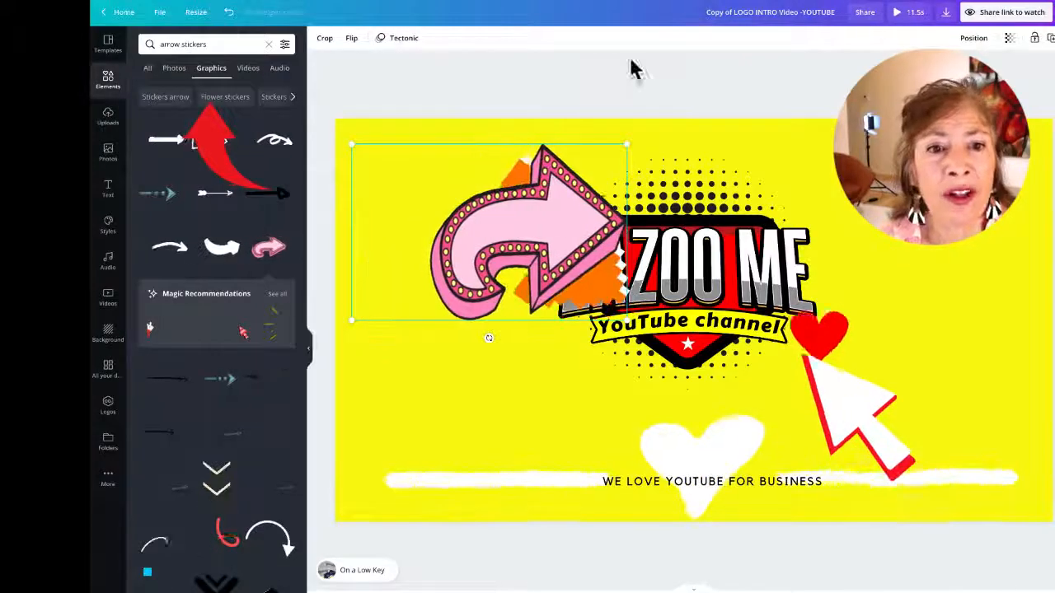
{"action": "left_click", "coordinate": [900, 13]}
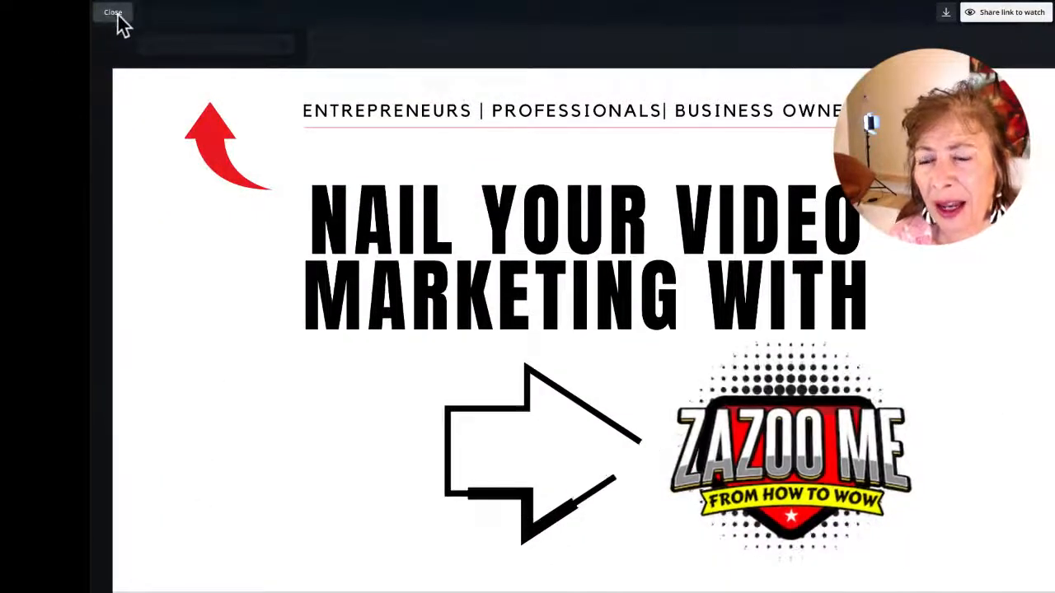
{"action": "left_click", "coordinate": [114, 14]}
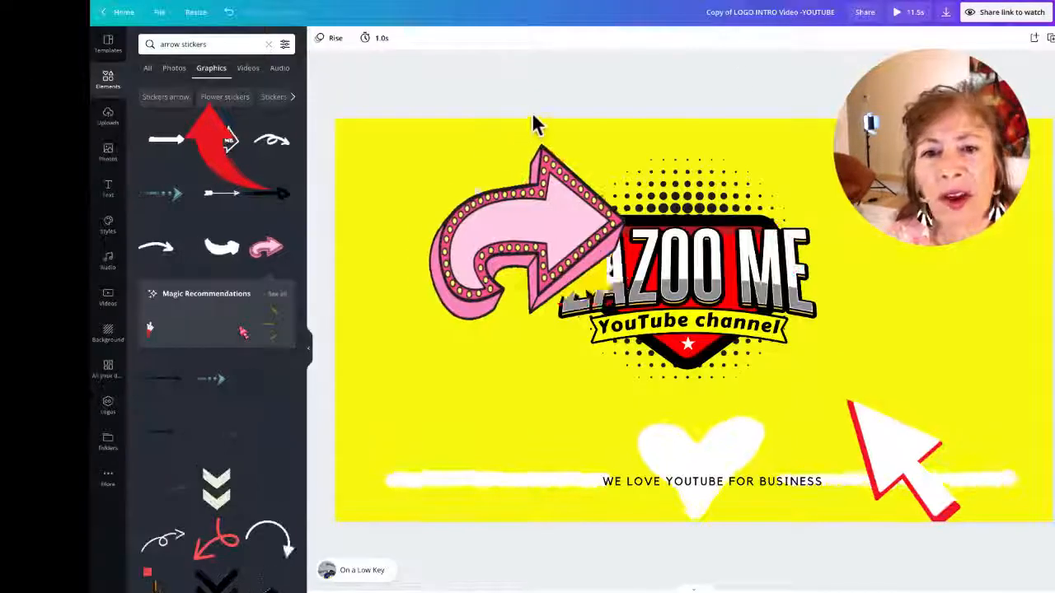
- Set the timing of the pink arrow page to 4.0 seconds and the WELCOME page to 0.1 seconds
{"action": "left_click", "coordinate": [381, 39]}
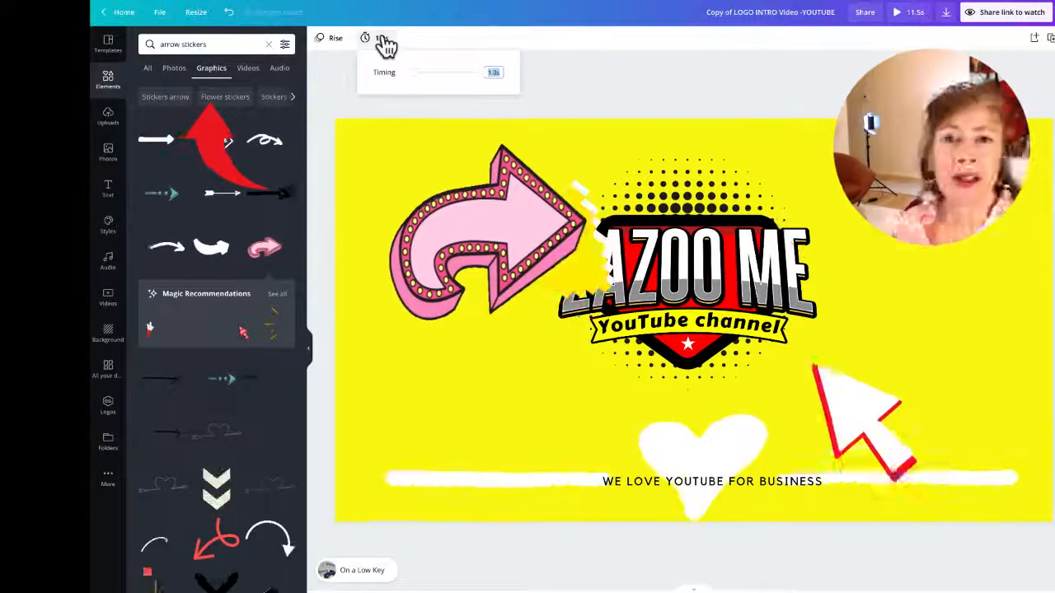
{"action": "left_click_drag", "start_coordinate": [412, 78], "coordinate": [422, 79]}
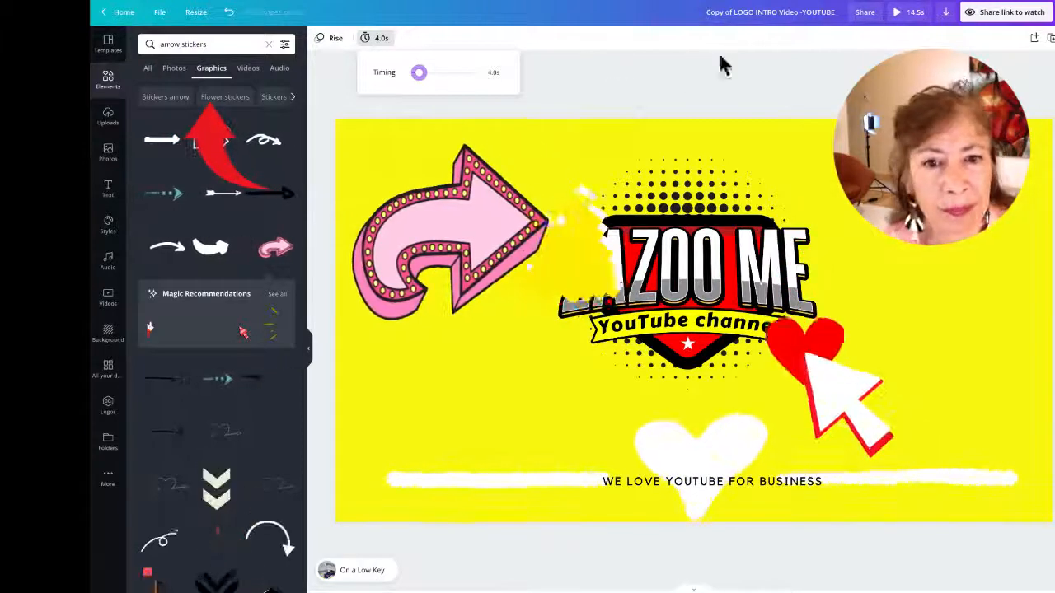
{"action": "left_click", "coordinate": [429, 592]}
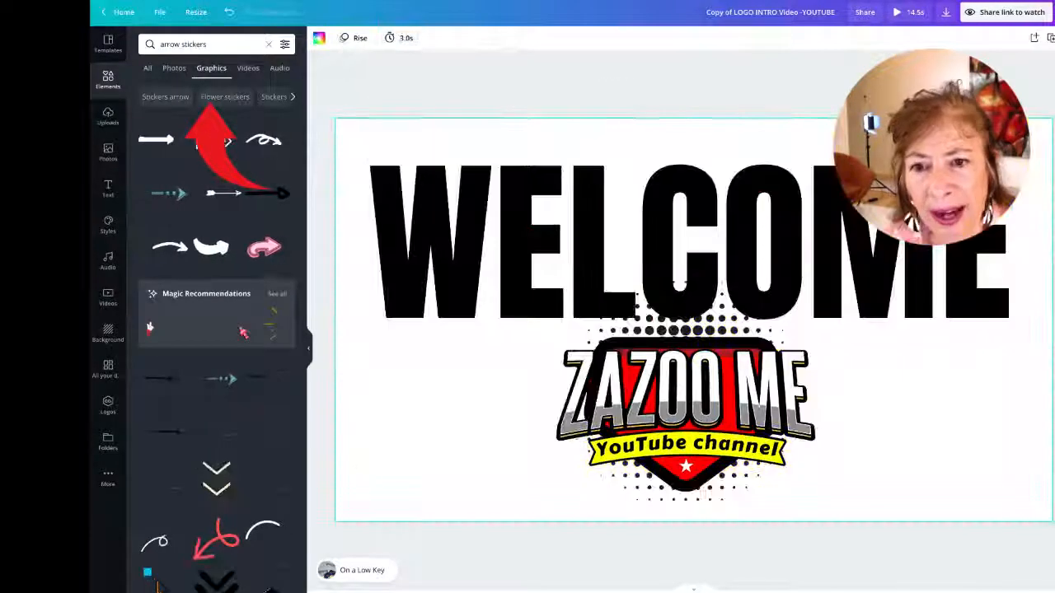
{"action": "left_click", "coordinate": [405, 39]}
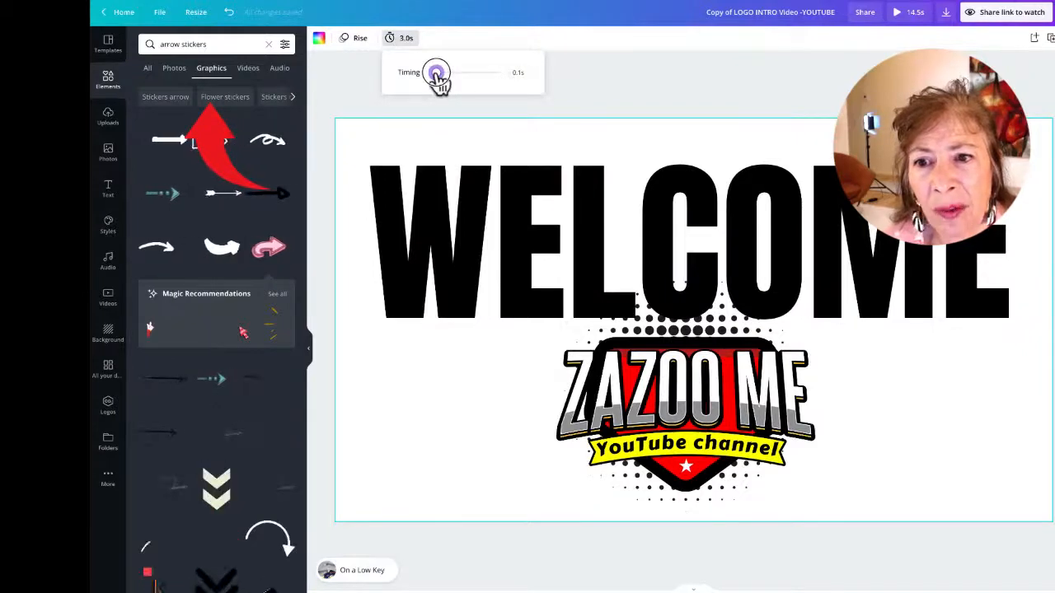
- Set the timing of the yellow page with the three logos to 2.0 seconds and play the retimed video
{"action": "left_click", "coordinate": [462, 592]}
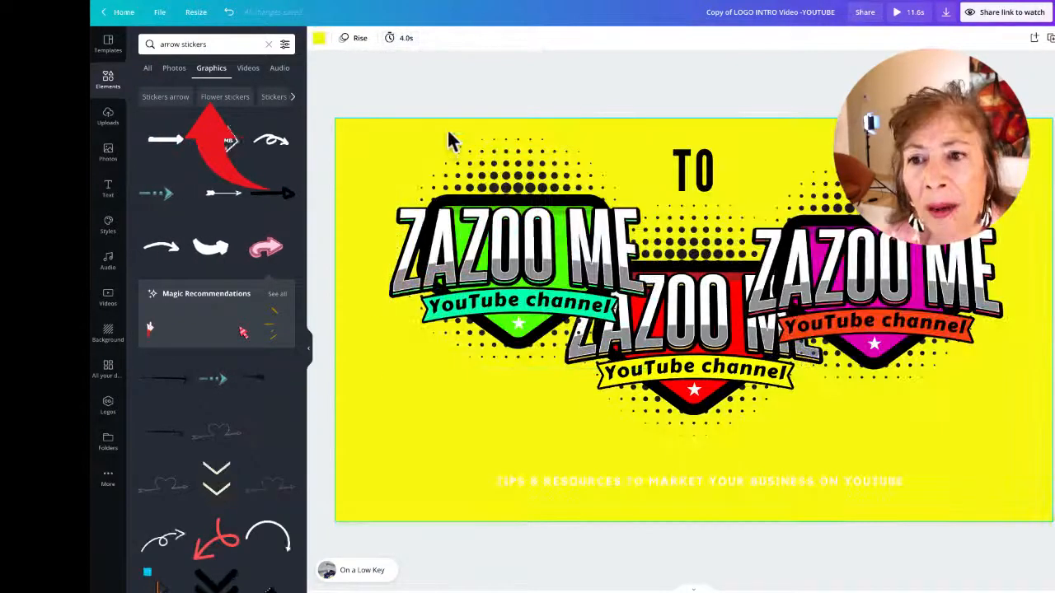
{"action": "left_click", "coordinate": [414, 37]}
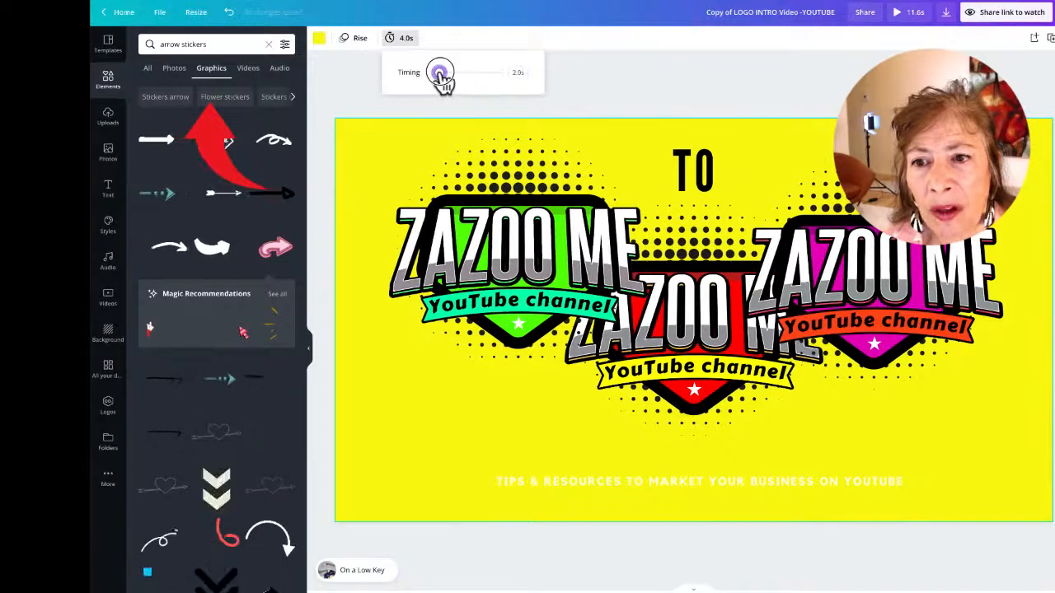
{"action": "left_click", "coordinate": [423, 567]}
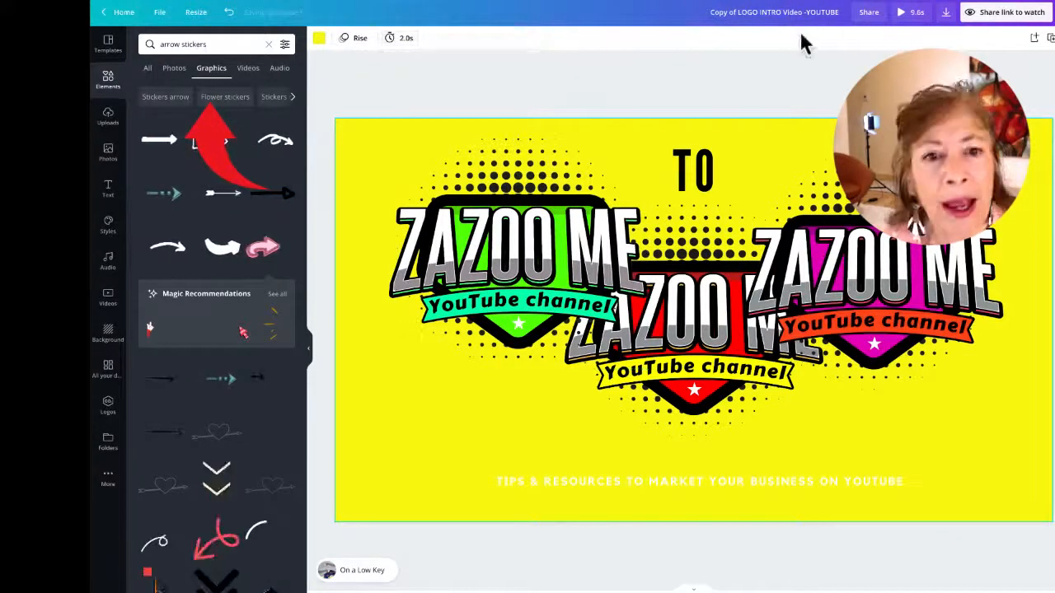
{"action": "left_click", "coordinate": [903, 13]}
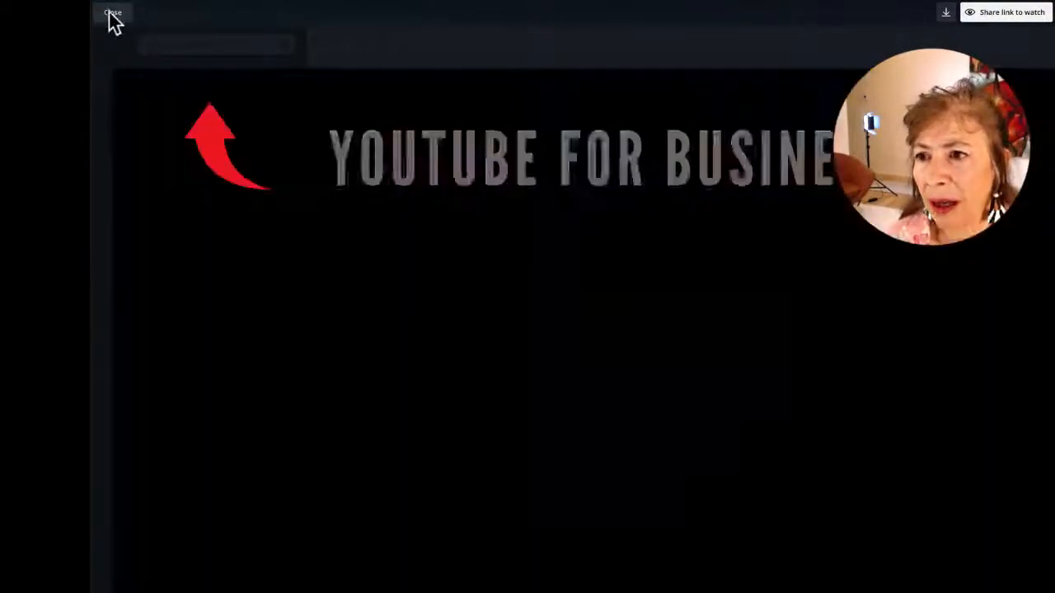
{"action": "left_click", "coordinate": [113, 11]}
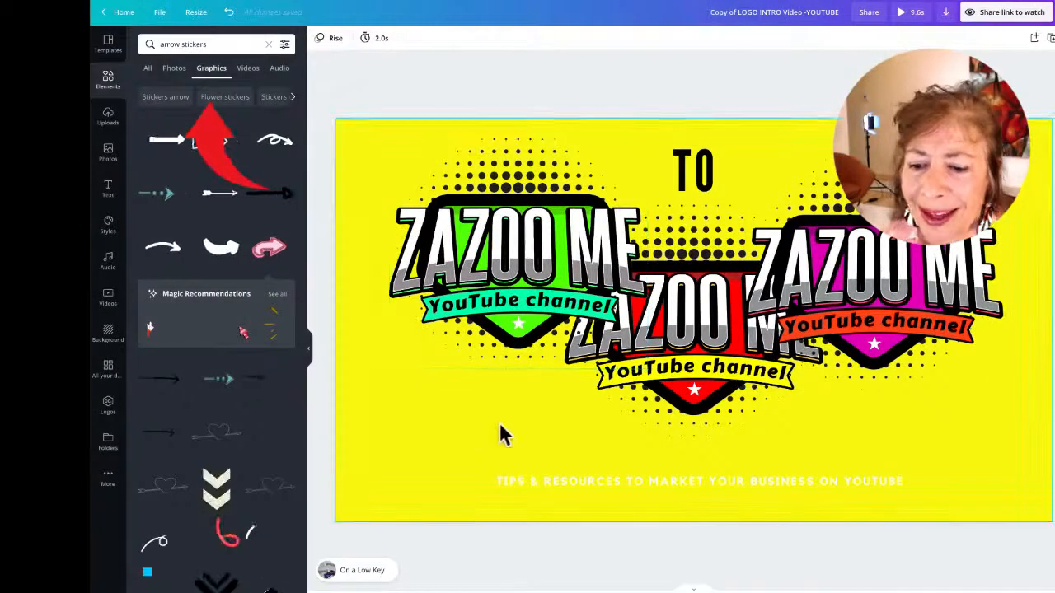
- Delete the pink arrow sticker from the yellow WE LOVE YOUTUBE FOR BUSINESS page
{"action": "left_click", "coordinate": [692, 453]}
{"action": "key", "text": "Up"}
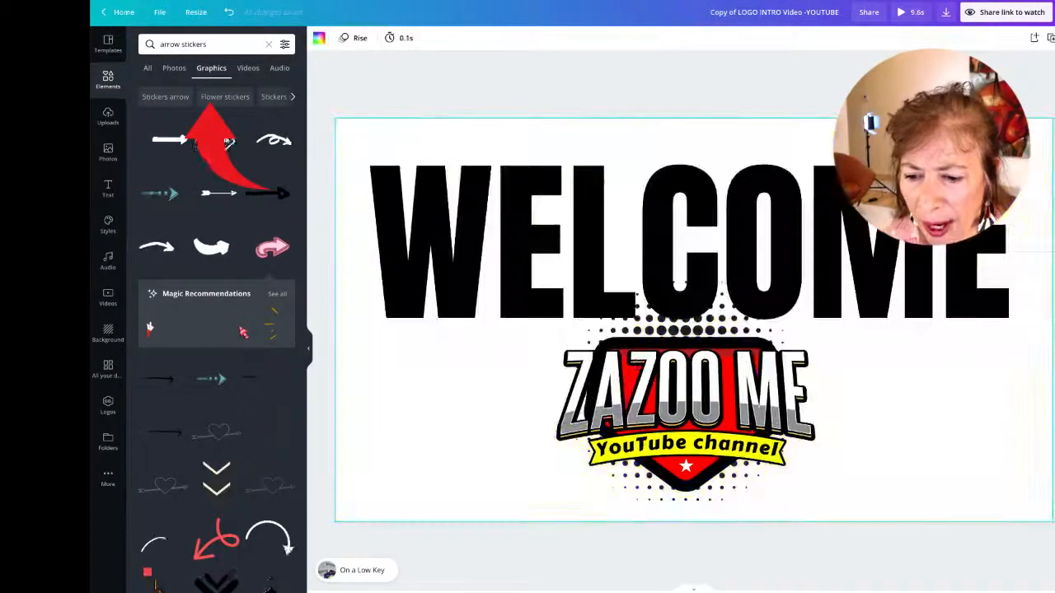
{"action": "key", "text": "Down"}
{"action": "key", "text": "Down"}
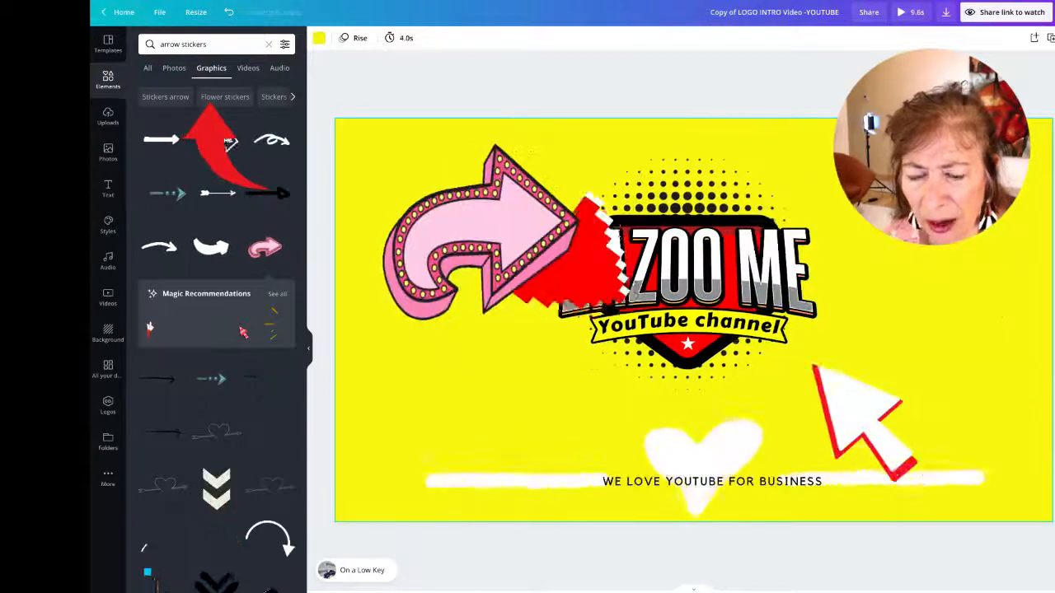
{"action": "left_click", "coordinate": [522, 219]}
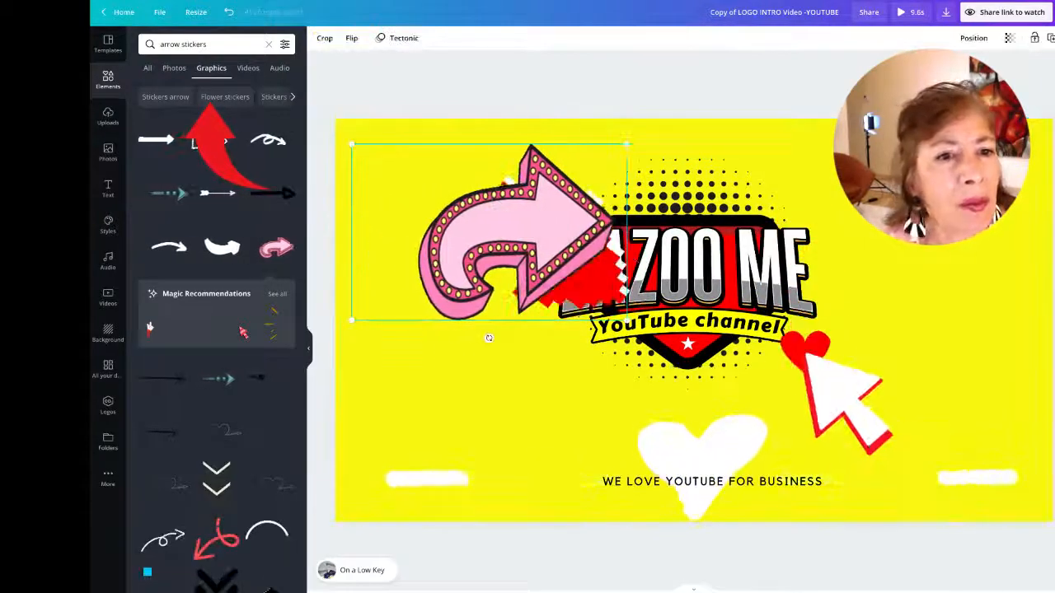
{"action": "key", "text": "Delete"}
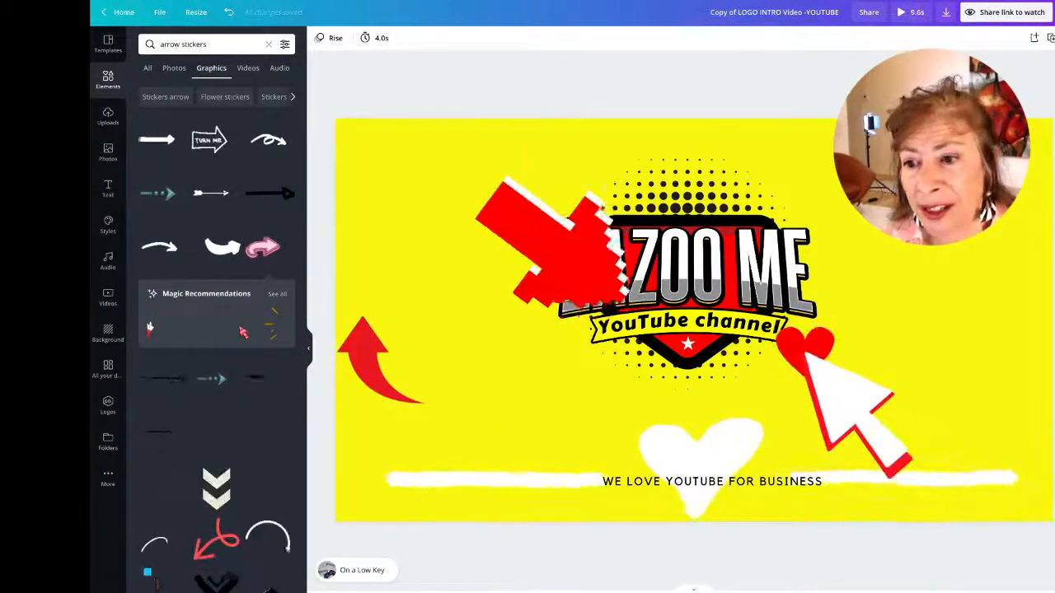
- Add the blue, yellow and pink pixel chevron sticker from the Magic Recommendations and place it beside the logo on its left
{"action": "left_click", "coordinate": [277, 296]}
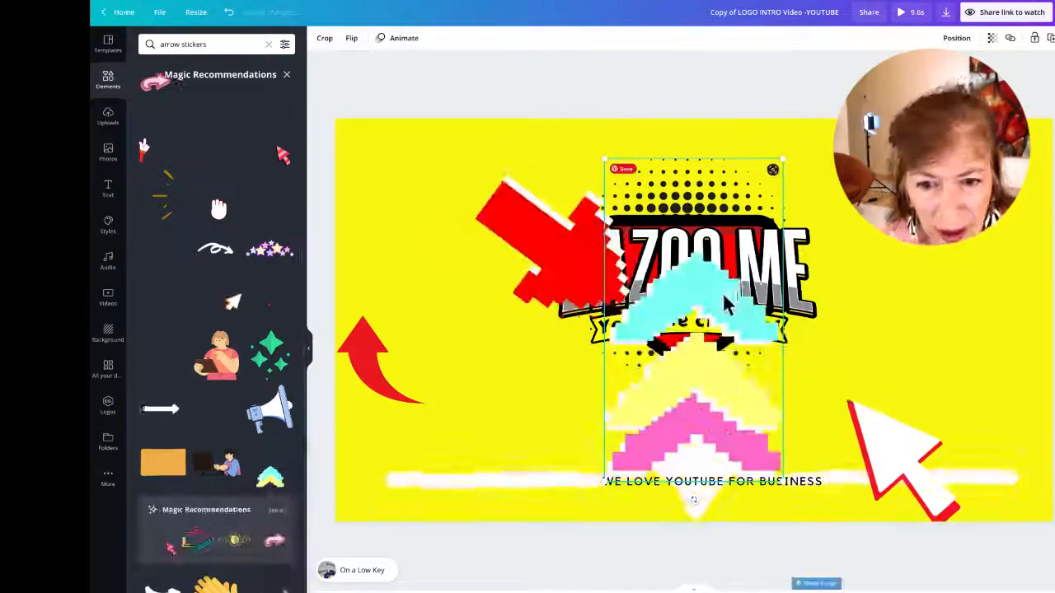
{"action": "left_click_drag", "start_coordinate": [725, 330], "coordinate": [502, 327]}
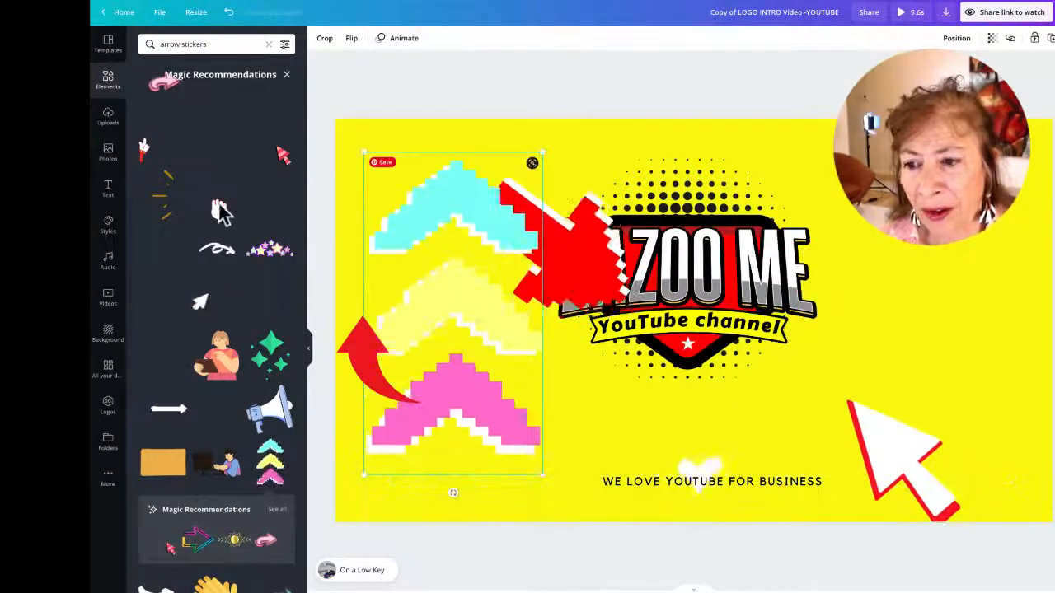
- Try the colourful stars, pointing arm and striped red cursor arrow stickers from the Magic Recommendations on the yellow page
{"action": "left_click", "coordinate": [263, 260]}
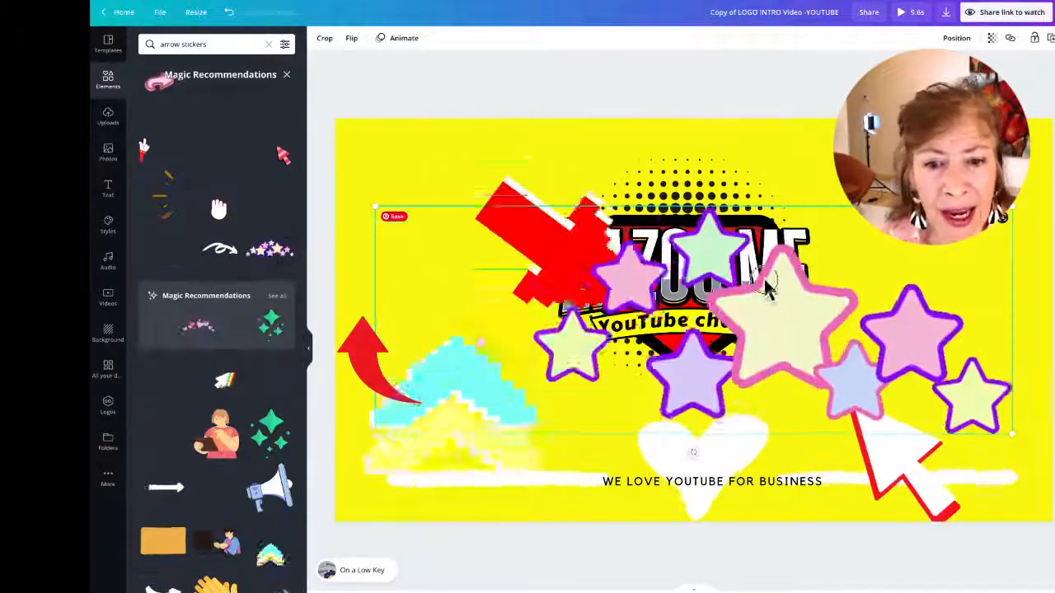
{"action": "left_click", "coordinate": [148, 163]}
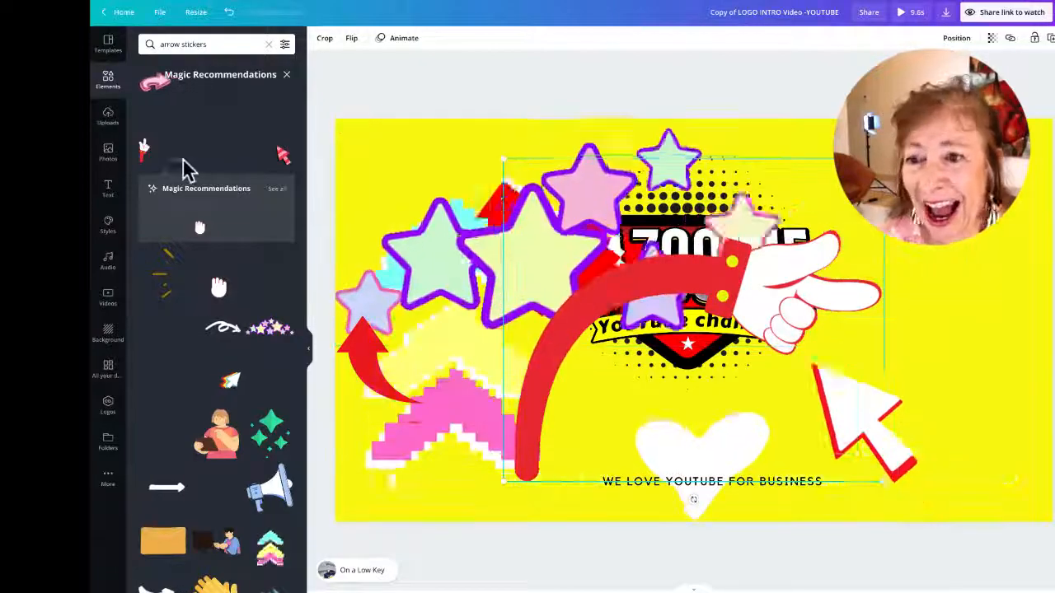
{"action": "left_click", "coordinate": [283, 158]}
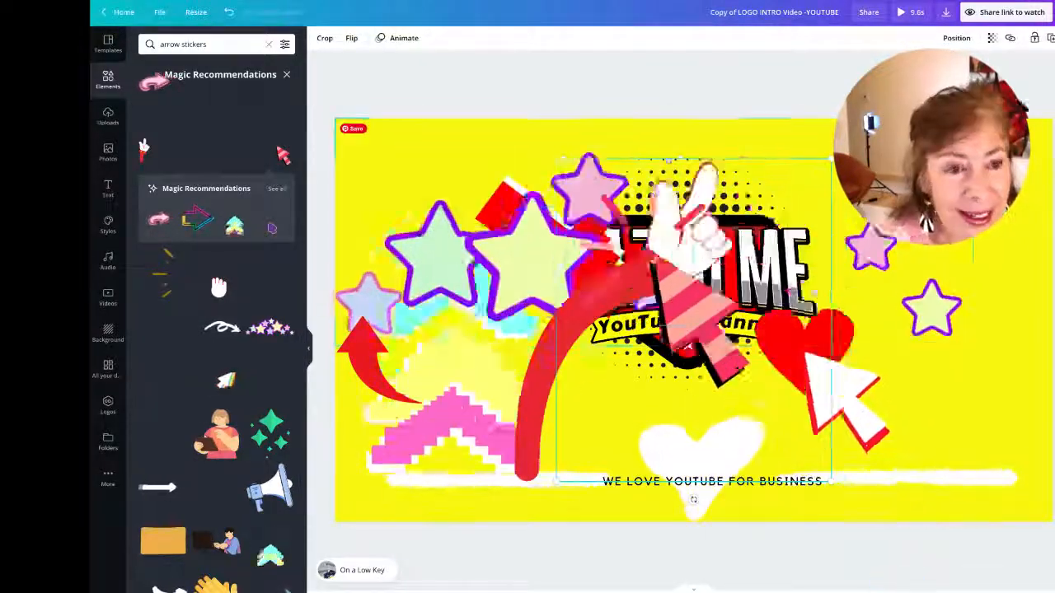
- Delete the striped cursor arrow, pointing arm and stars stickers, and undo the accidental deletion of the page
{"action": "key", "text": "Delete"}
{"action": "key", "text": "Delete"}
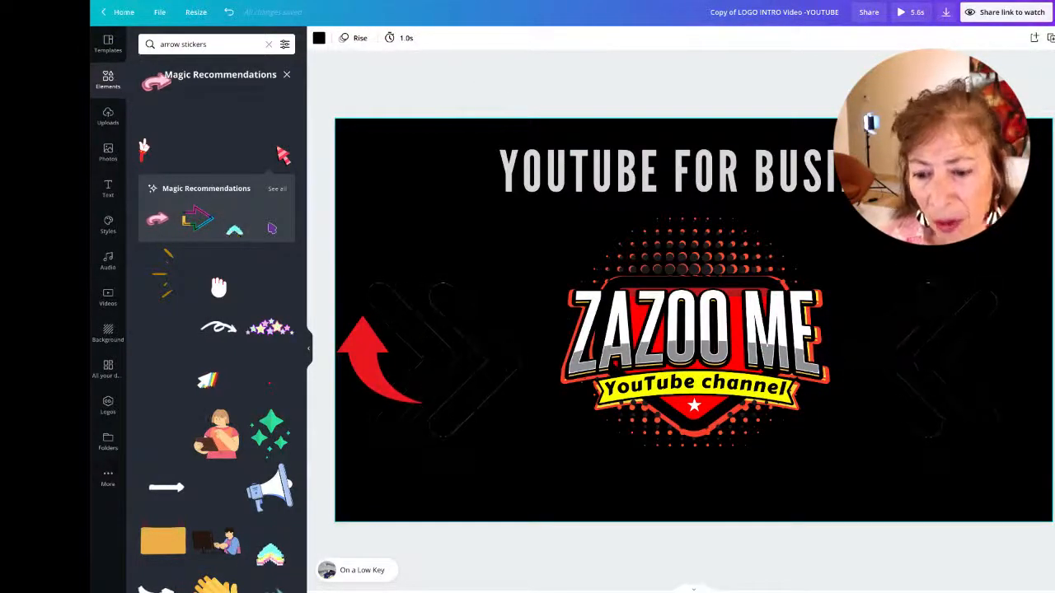
{"action": "key", "text": "ctrl+z"}
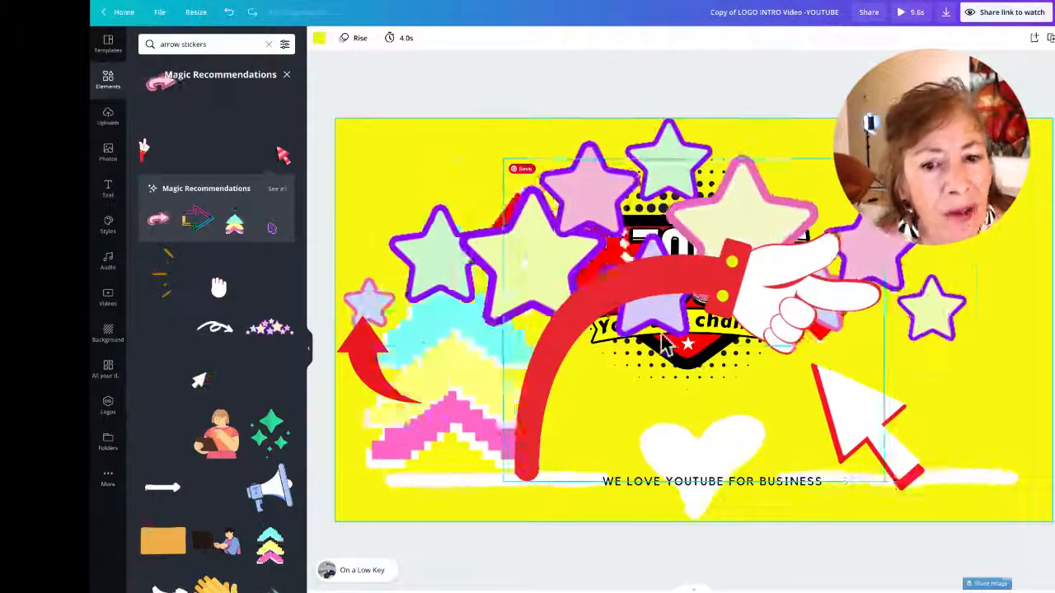
{"action": "left_click", "coordinate": [692, 350]}
{"action": "key", "text": "Delete"}
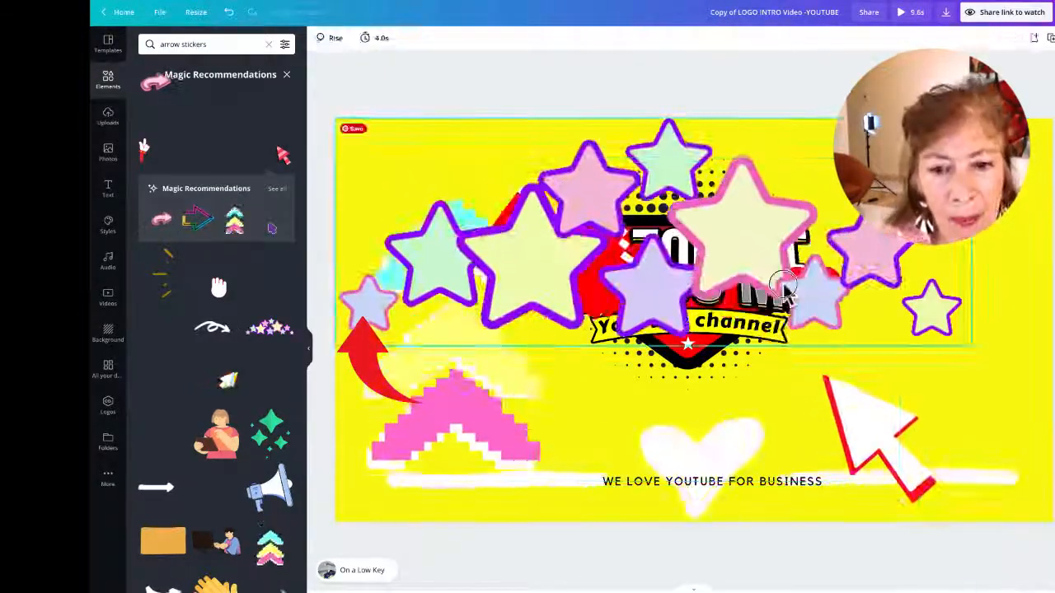
{"action": "left_click", "coordinate": [735, 318]}
{"action": "key", "text": "Delete"}
- Move the red pixel arrow up and to the left, off the logo and over the chevron sticker
{"action": "left_click", "coordinate": [453, 314]}
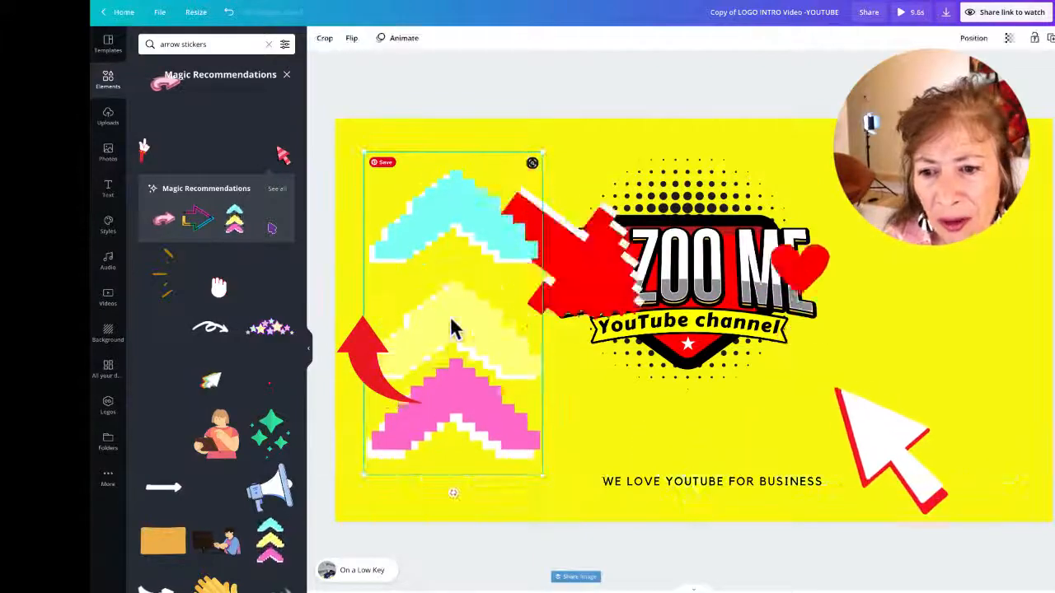
{"action": "left_click", "coordinate": [586, 281]}
{"action": "left_click_drag", "start_coordinate": [587, 278], "coordinate": [507, 246]}
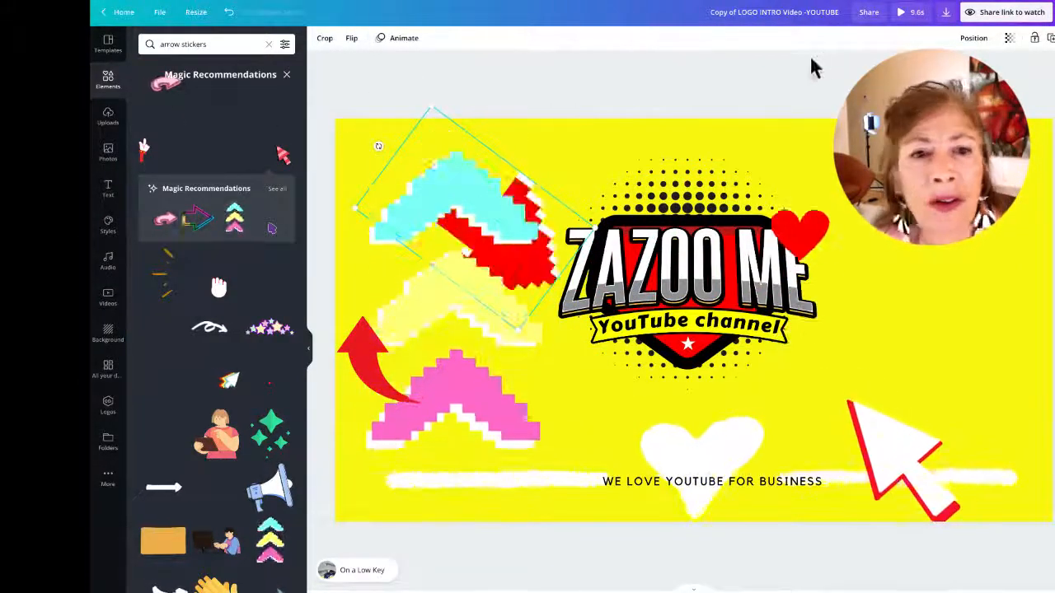
{"action": "left_click", "coordinate": [628, 65]}
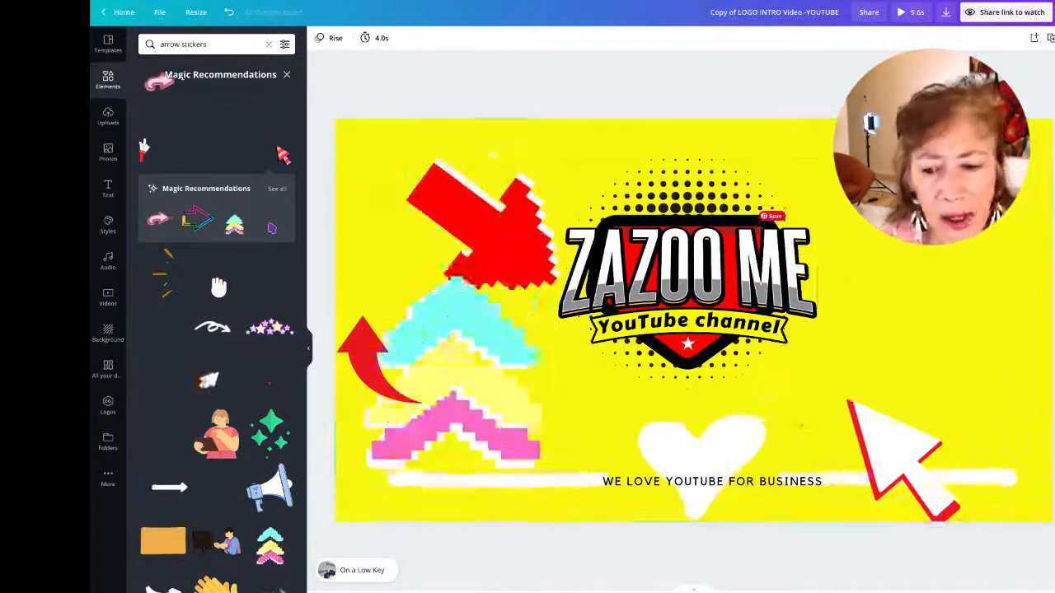
- On the black page, move the YOUTUBE FOR BUSINESS heading up slightly and widen its text box to the full page width
{"action": "left_click", "coordinate": [462, 591]}
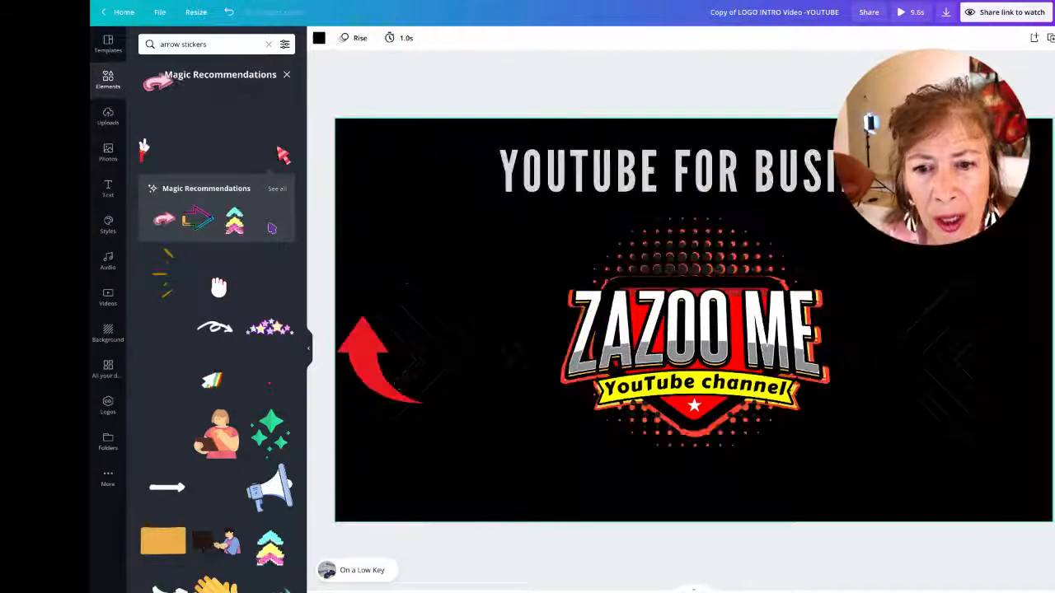
{"action": "left_click", "coordinate": [769, 171]}
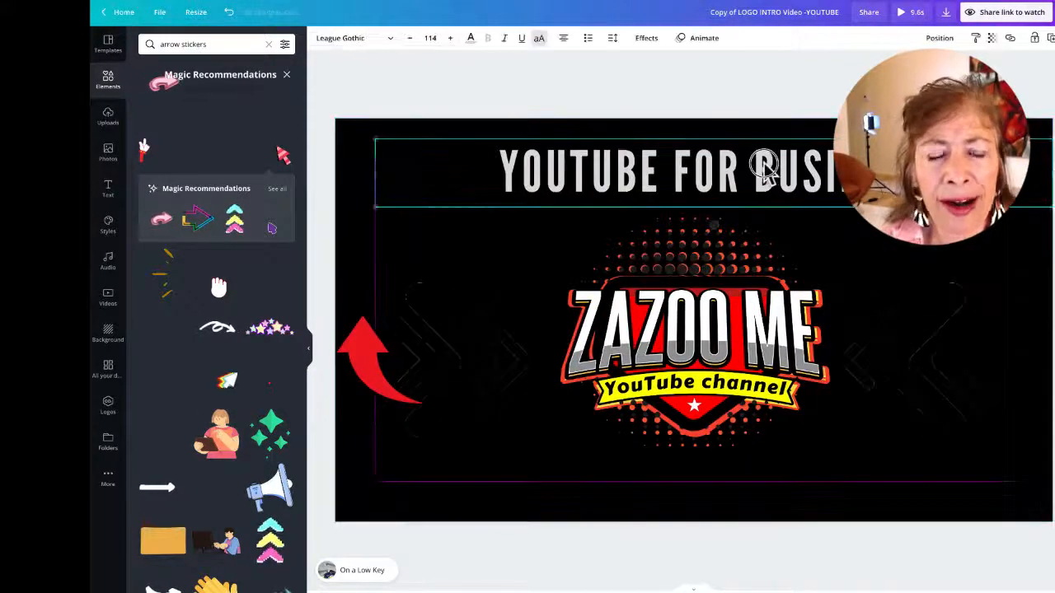
{"action": "left_click_drag", "start_coordinate": [702, 173], "coordinate": [695, 167]}
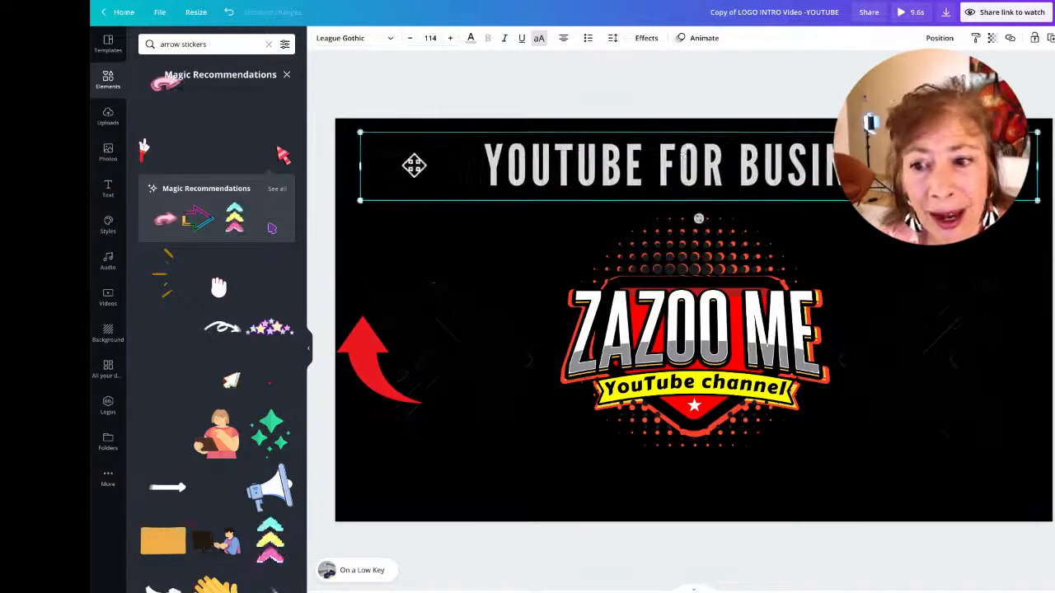
{"action": "left_click_drag", "start_coordinate": [356, 165], "coordinate": [334, 164]}
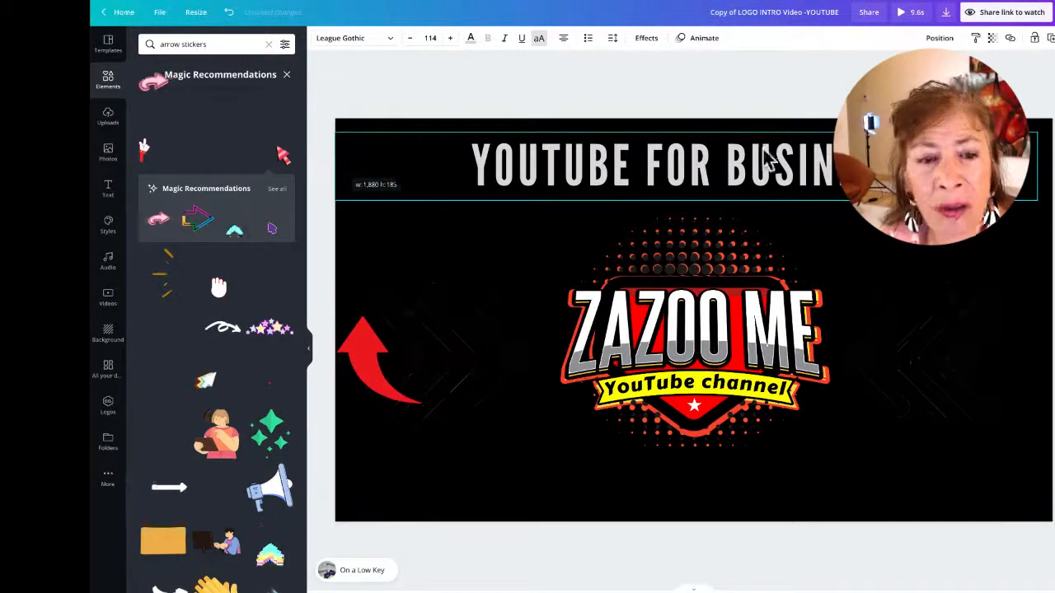
{"action": "left_click_drag", "start_coordinate": [1038, 165], "coordinate": [945, 165]}
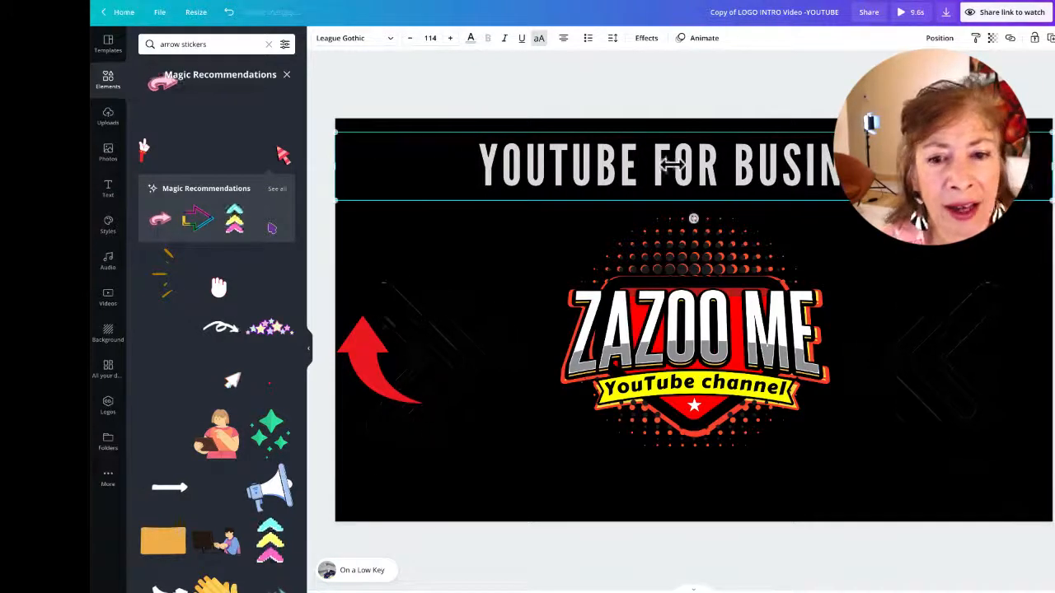
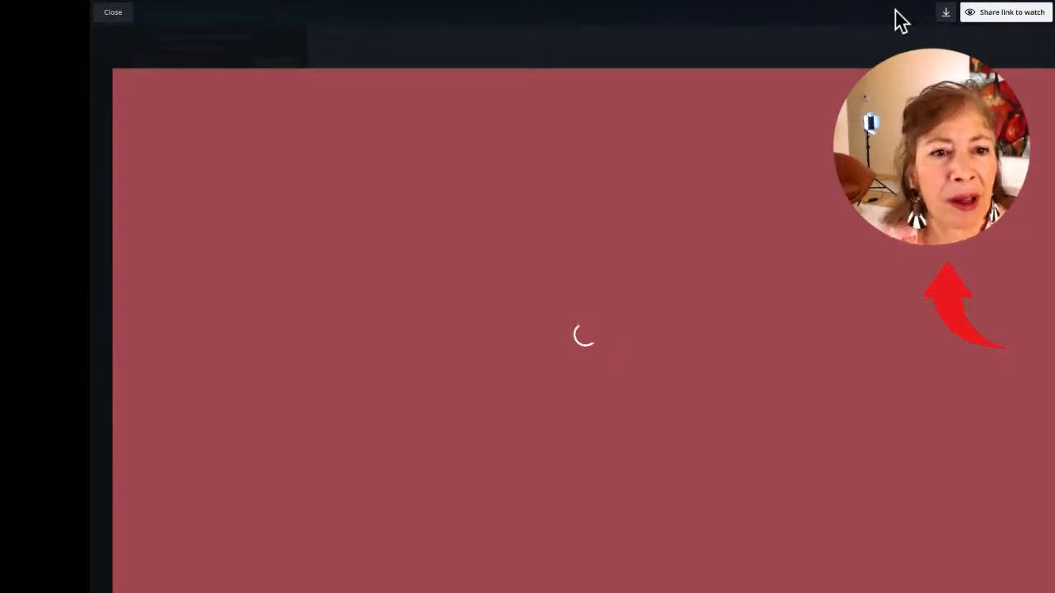
- Close the vinyl intro's preview and examine the Sold Out Records audio track and the timing of the MAD ABOUT VINYL page
{"action": "left_click", "coordinate": [110, 18]}
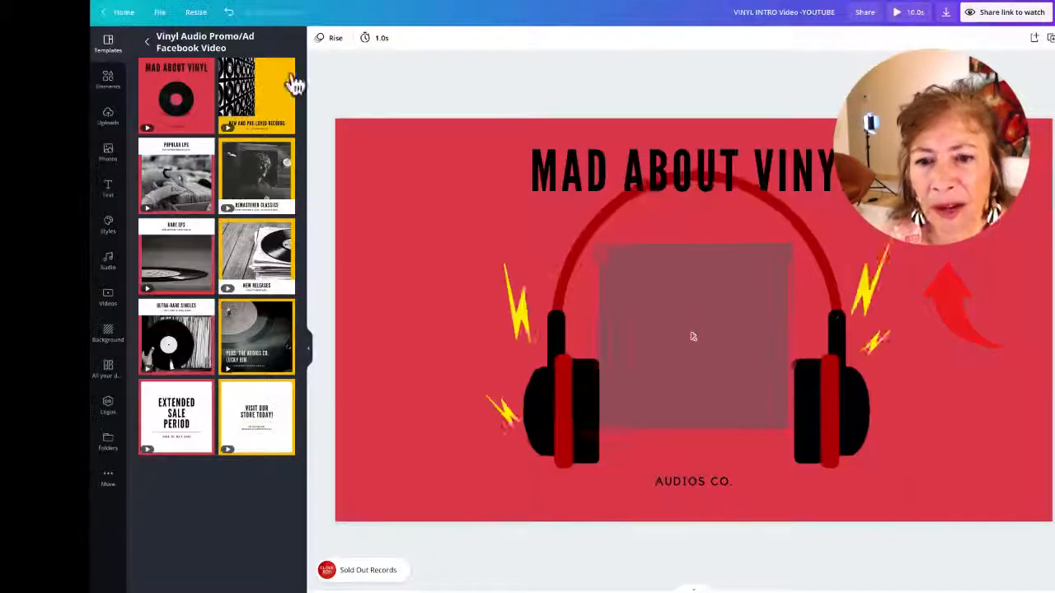
{"action": "left_click", "coordinate": [362, 578]}
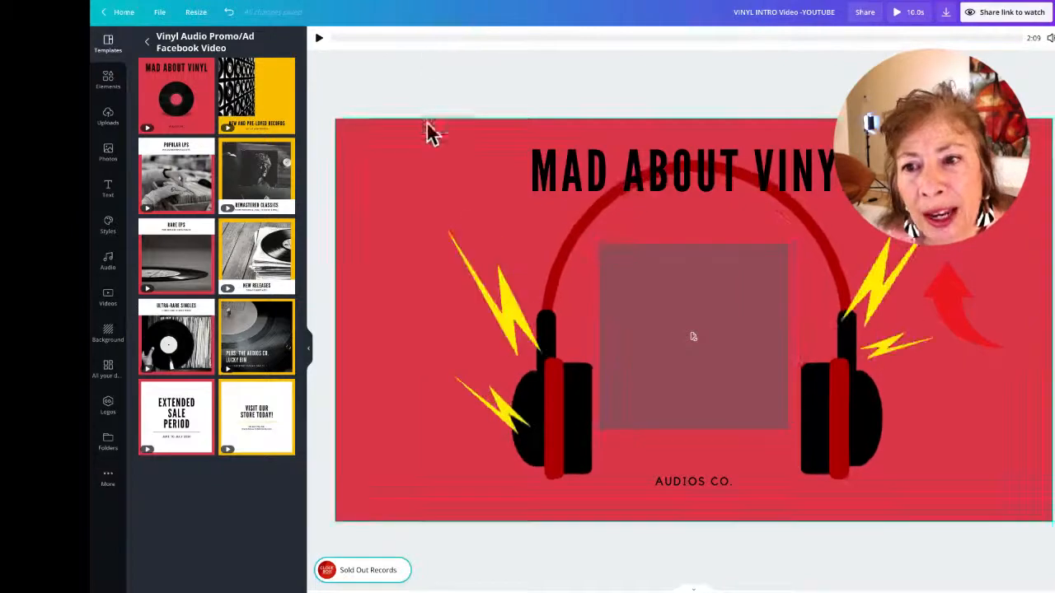
{"action": "left_click", "coordinate": [418, 90]}
{"action": "left_click", "coordinate": [374, 41]}
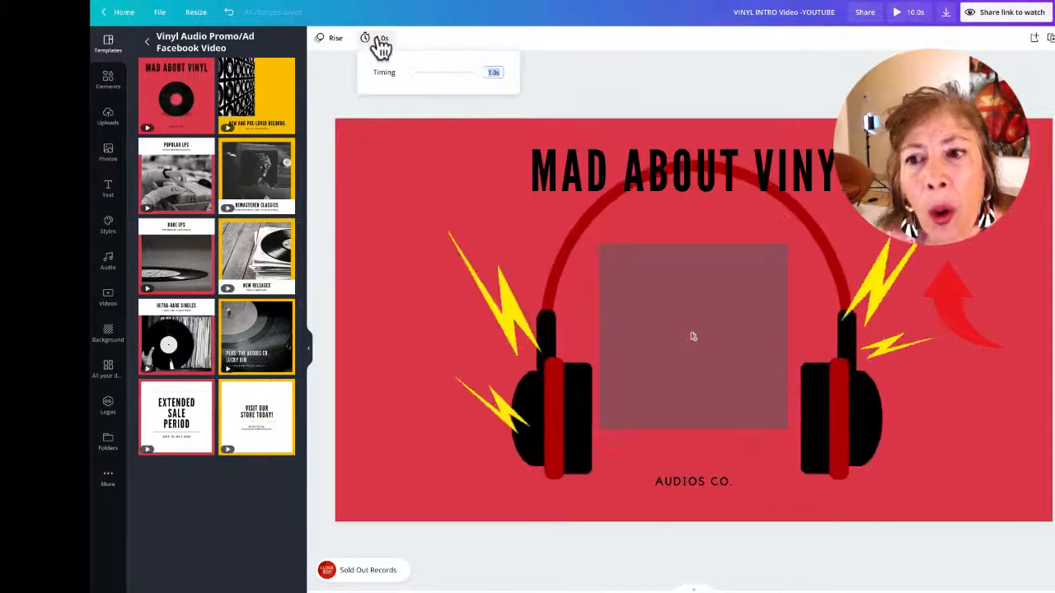
{"action": "left_click", "coordinate": [606, 89]}
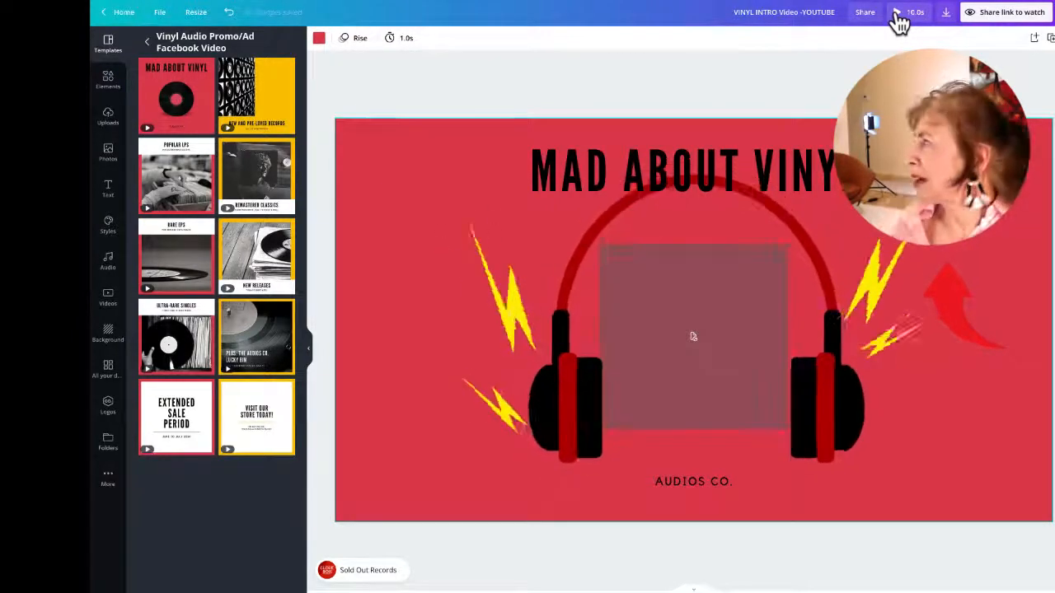
- Scrub the vinyl intro's preview to the WELCOME FRIENDS! page and back, and check the playback of the Sold Out Records track
{"action": "left_click", "coordinate": [897, 15]}
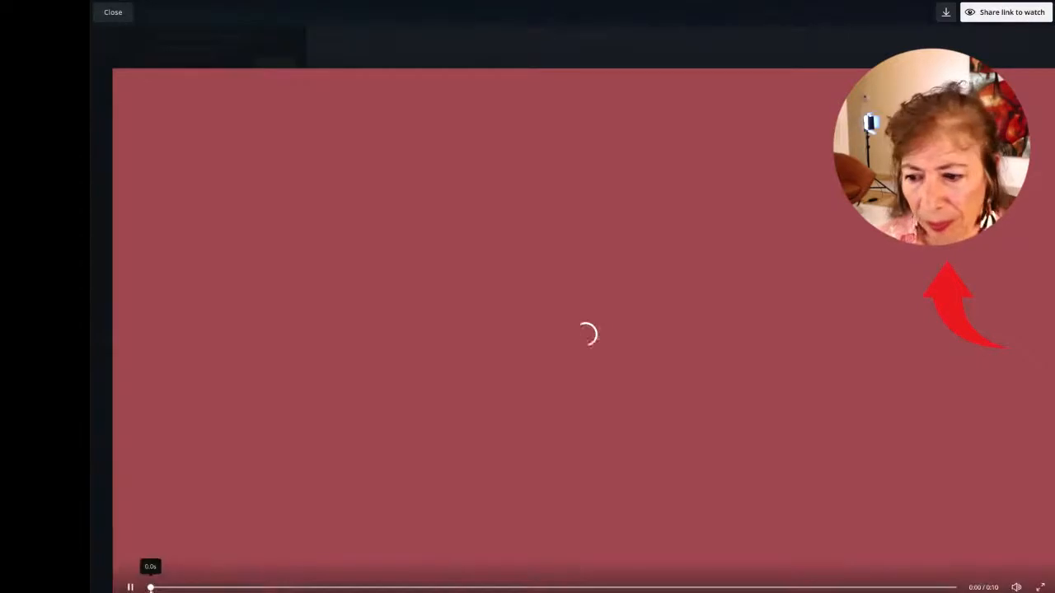
{"action": "left_click_drag", "start_coordinate": [151, 587], "coordinate": [914, 450]}
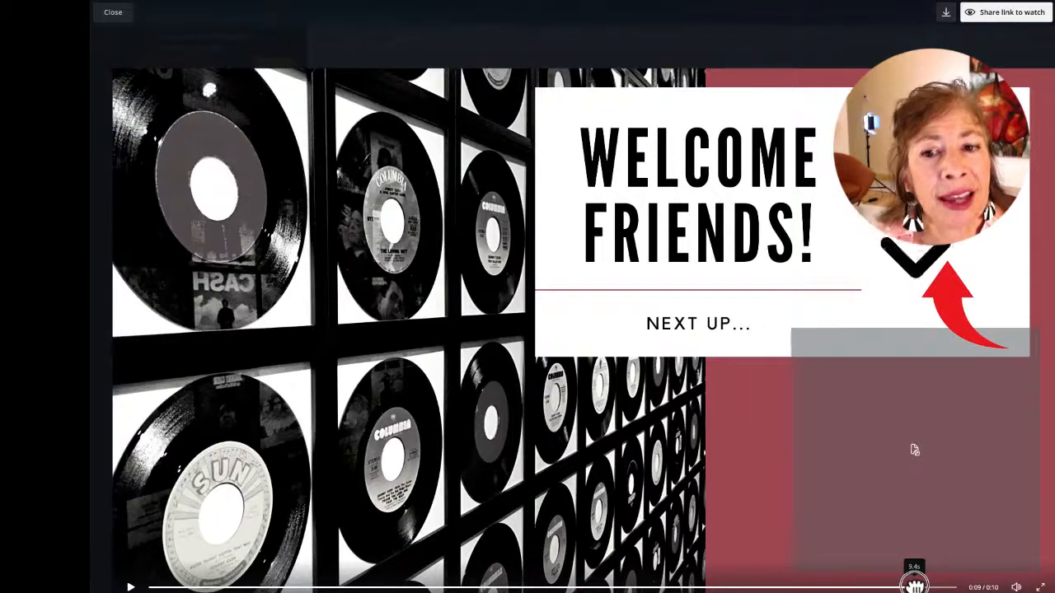
{"action": "left_click_drag", "start_coordinate": [915, 450], "coordinate": [152, 565]}
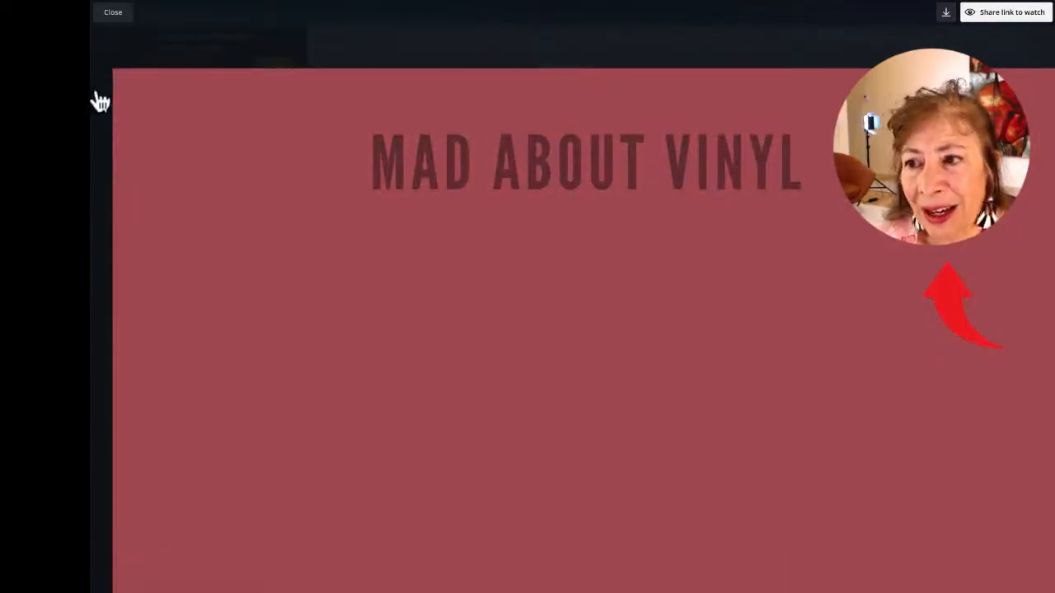
{"action": "left_click", "coordinate": [113, 14]}
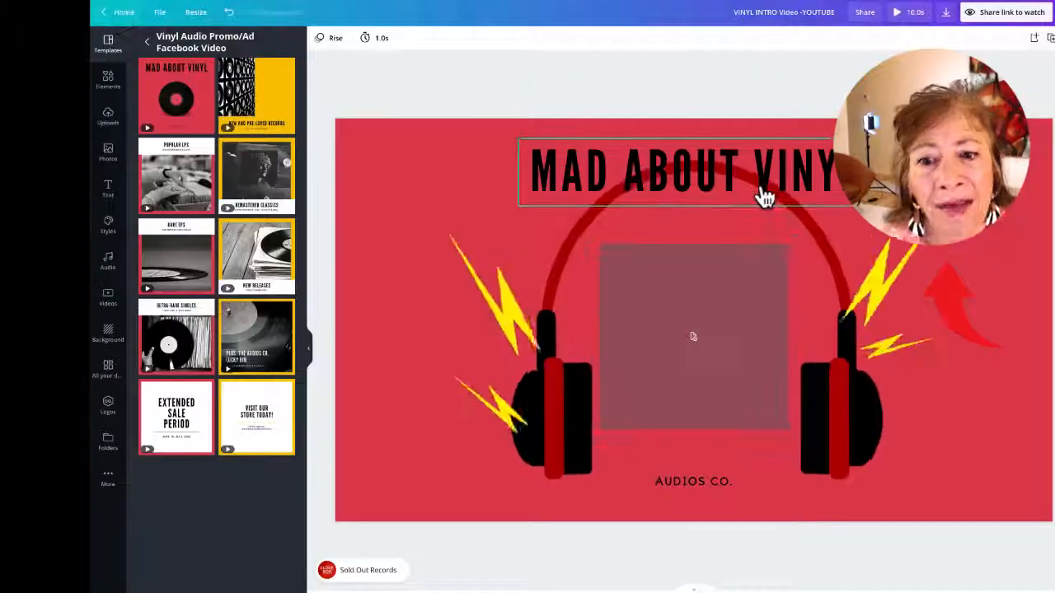
{"action": "left_click", "coordinate": [366, 574]}
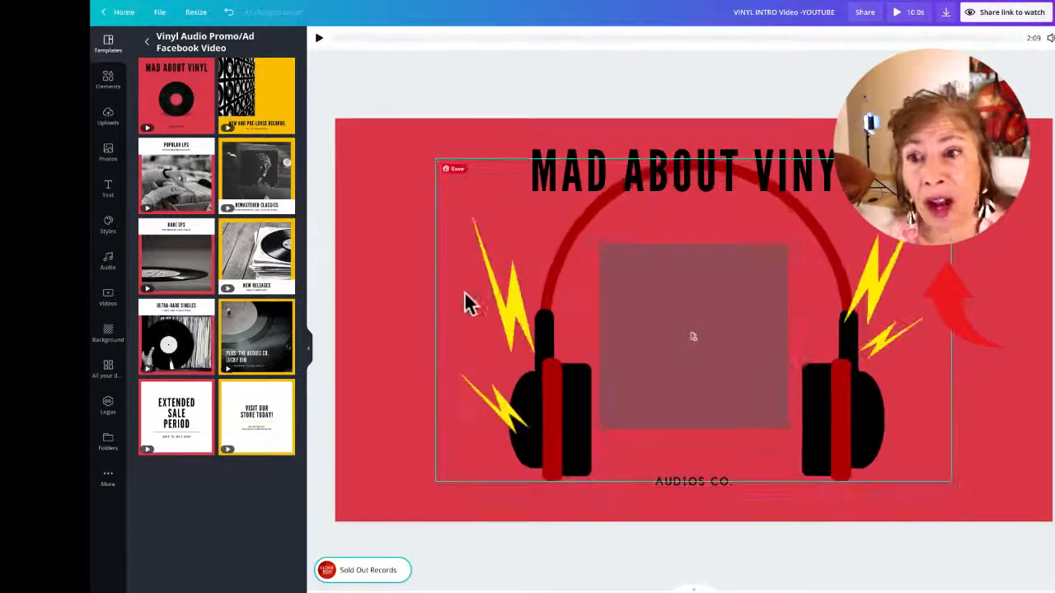
{"action": "left_click", "coordinate": [321, 40]}
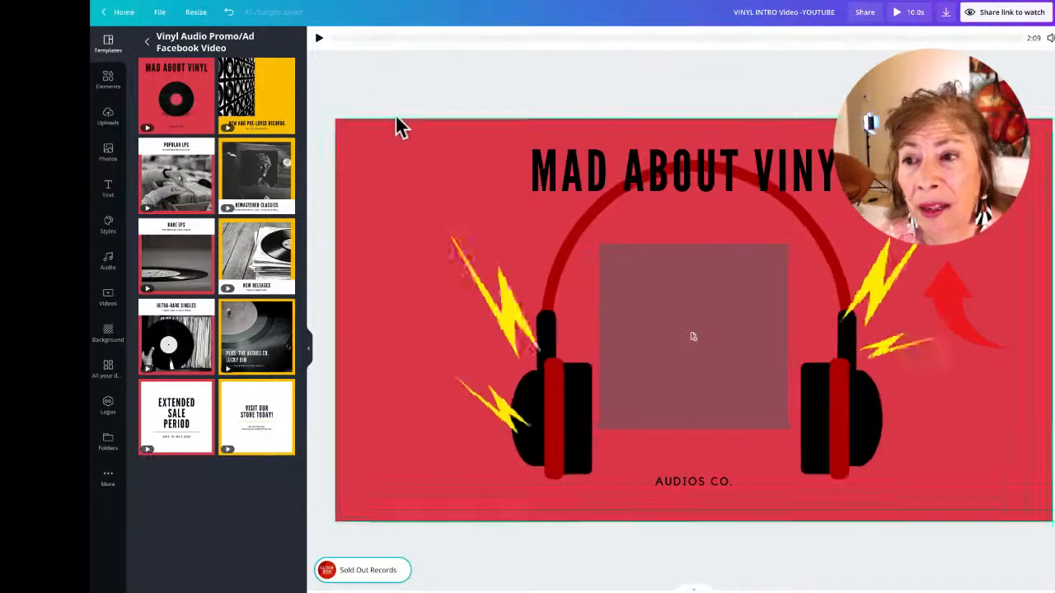
{"action": "left_click", "coordinate": [683, 177]}
{"action": "mouse_move", "coordinate": [684, 177]}
{"action": "left_mouse_down"}
{"action": "mouse_move", "coordinate": [546, 165]}
{"action": "mouse_move", "coordinate": [768, 156]}
{"action": "mouse_move", "coordinate": [685, 179]}
{"action": "mouse_move", "coordinate": [699, 168]}
{"action": "left_mouse_up"}
{"action": "left_click_drag", "start_coordinate": [581, 269], "coordinate": [552, 258]}
{"action": "left_click_drag", "start_coordinate": [825, 413], "coordinate": [848, 410]}
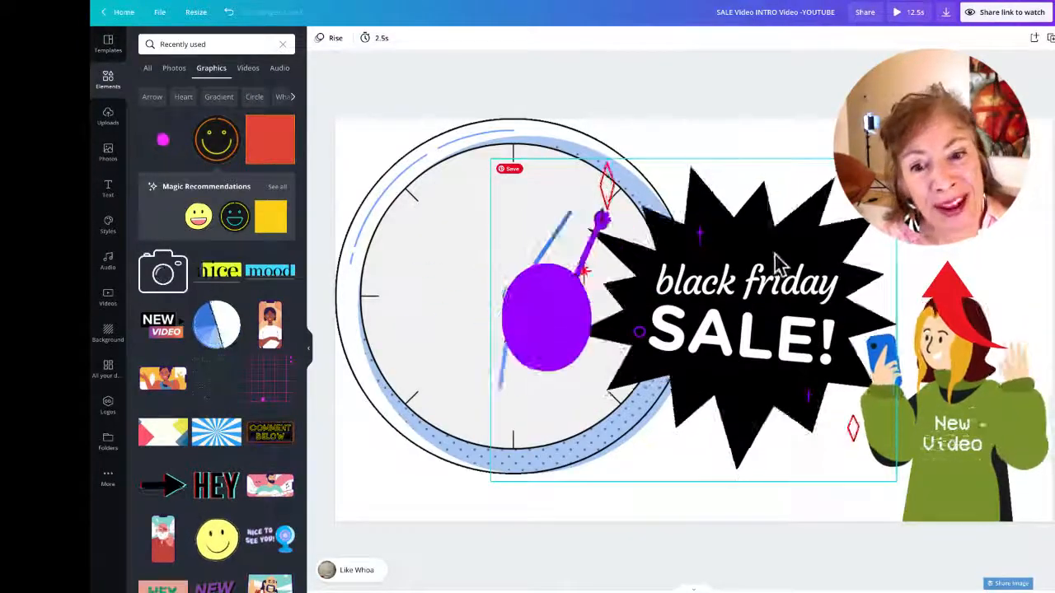
- In the SALE intro design, move the black friday SALE! sticker up and left over the clock, and nudge the clock slightly right
{"action": "left_click_drag", "start_coordinate": [747, 332], "coordinate": [758, 352]}
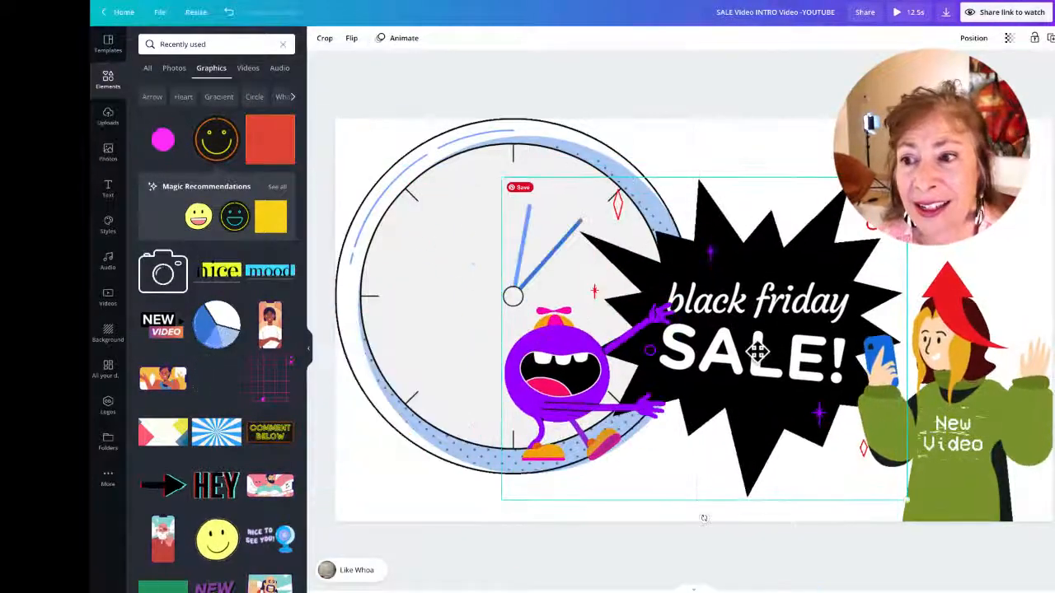
{"action": "left_click_drag", "start_coordinate": [710, 283], "coordinate": [671, 260]}
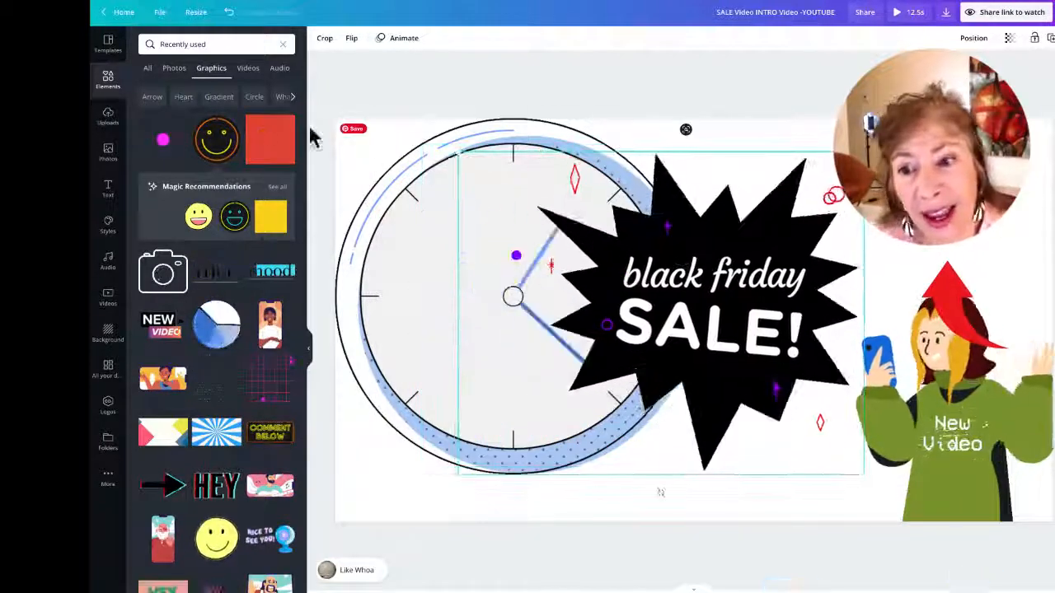
{"action": "mouse_move", "coordinate": [388, 184]}
{"action": "left_mouse_down"}
{"action": "mouse_move", "coordinate": [542, 184]}
{"action": "mouse_move", "coordinate": [406, 185]}
{"action": "left_mouse_up"}
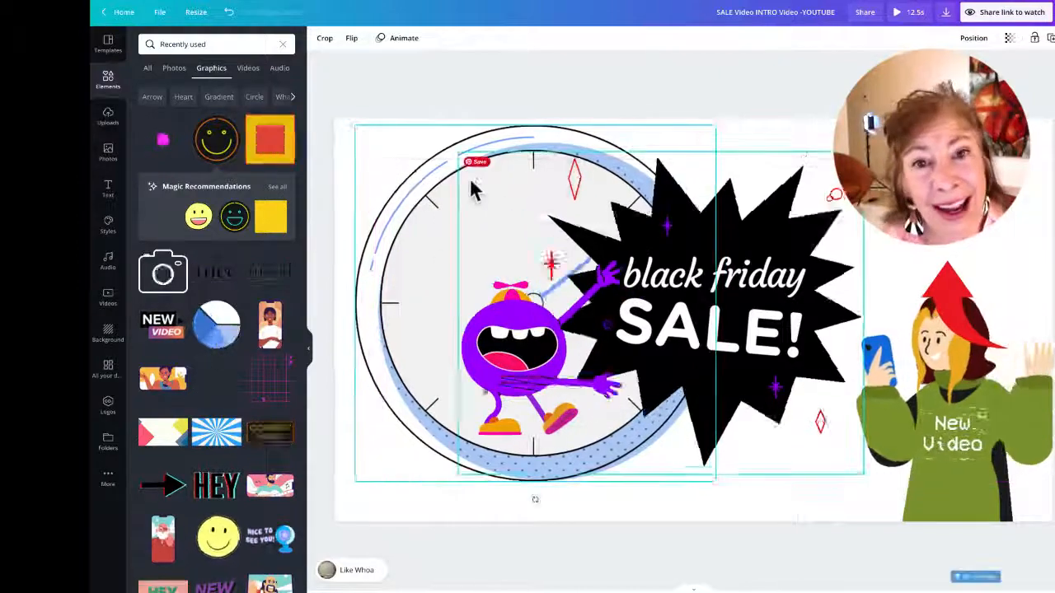
- Shift the black friday SALE! sticker right and place the New Video text on the girl's green hoodie, then check the preview
{"action": "left_click_drag", "start_coordinate": [748, 259], "coordinate": [832, 260]}
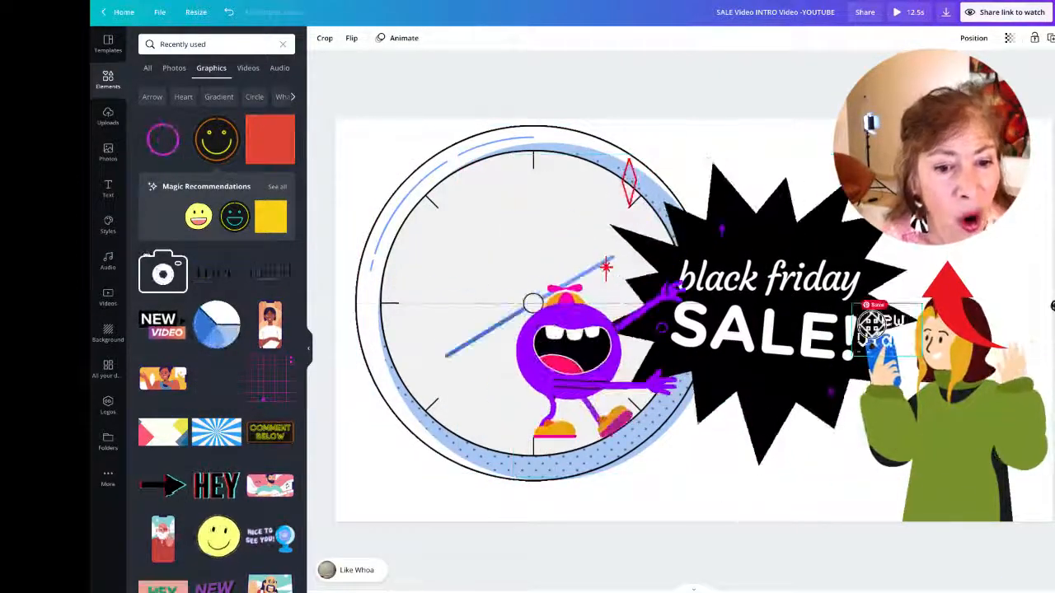
{"action": "left_click_drag", "start_coordinate": [872, 325], "coordinate": [839, 278]}
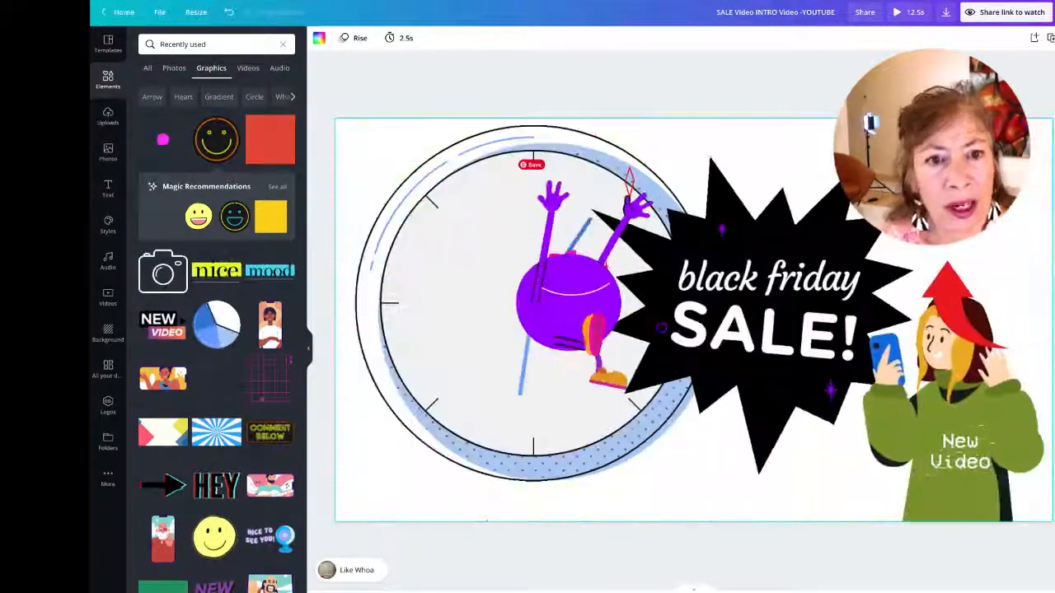
{"action": "left_click", "coordinate": [895, 14]}
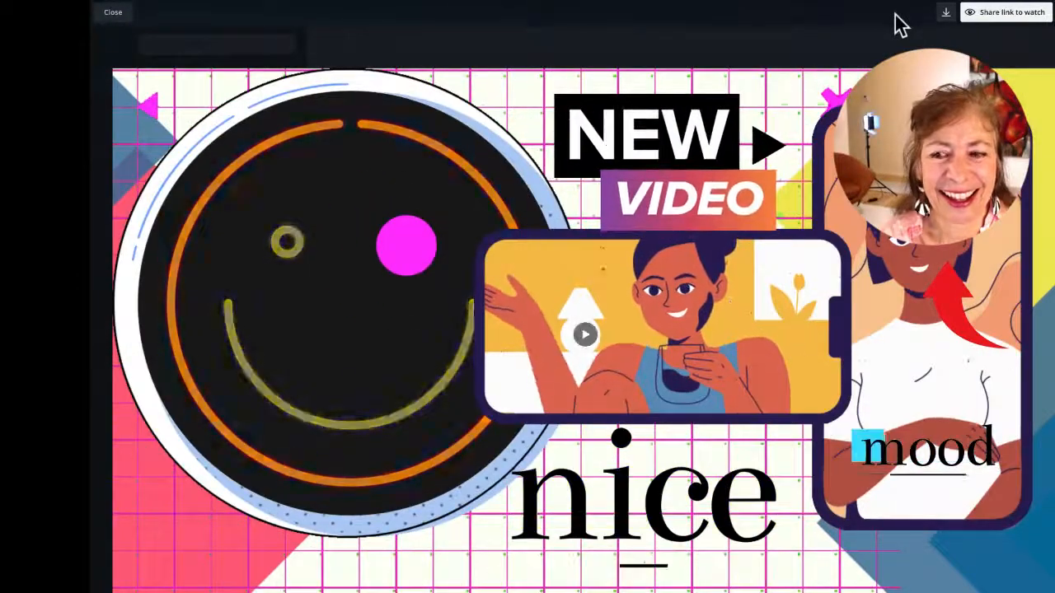
{"action": "left_click", "coordinate": [115, 23]}
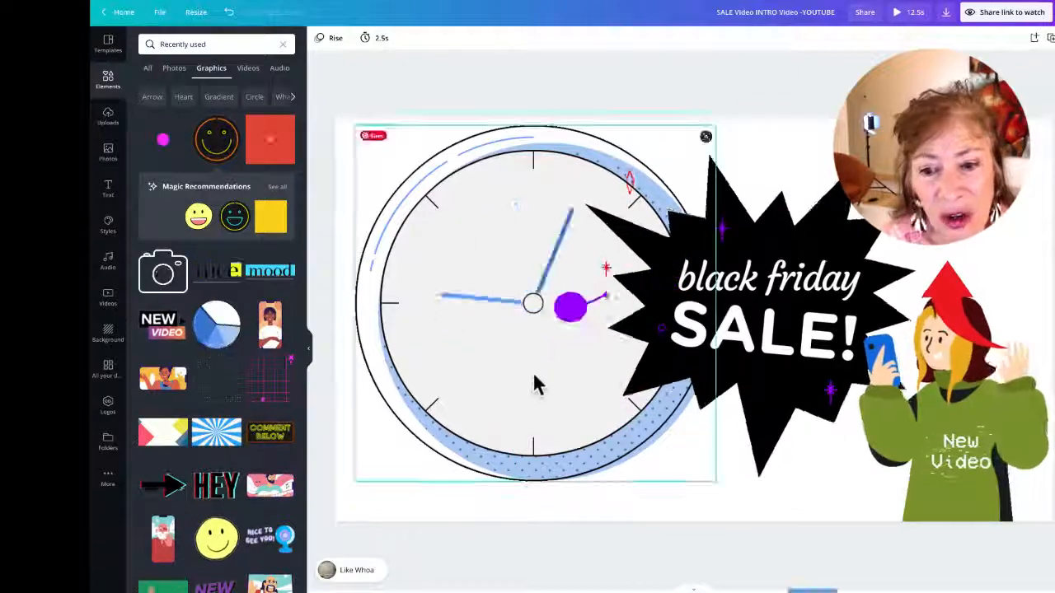
- Move the black friday SALE! sticker up a little, enlarge it slightly, and nudge the girl in the green hoodie right
{"action": "left_click", "coordinate": [619, 288]}
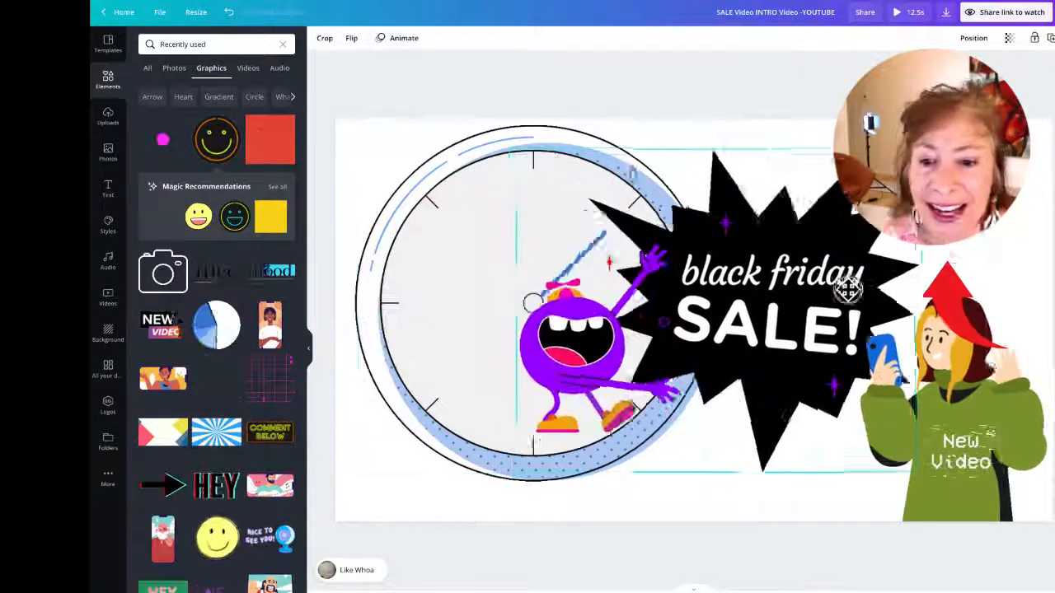
{"action": "left_click_drag", "start_coordinate": [759, 277], "coordinate": [811, 273]}
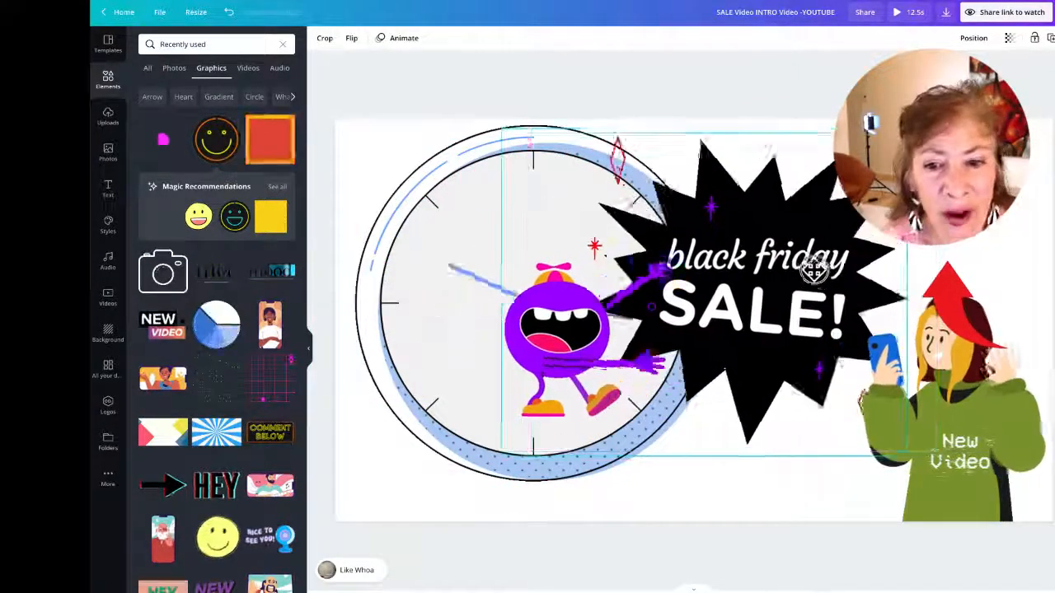
{"action": "left_click_drag", "start_coordinate": [879, 448], "coordinate": [953, 455]}
{"action": "left_click", "coordinate": [1017, 401]}
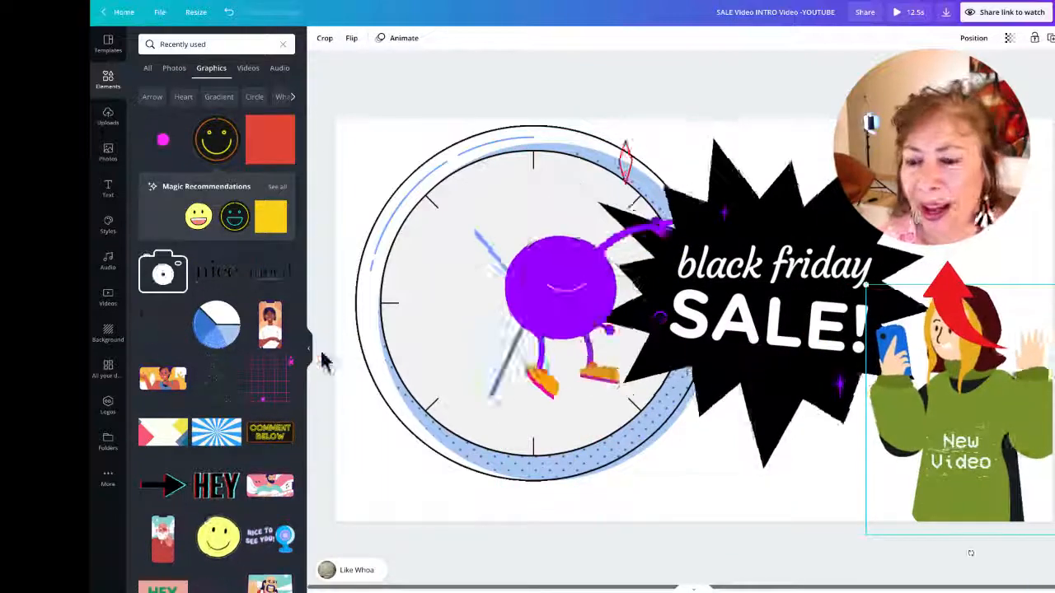
- Search the graphics for "waving girl sticker" and add the woman with the pink tablet and the girl in the red dress
{"action": "left_click", "coordinate": [282, 45]}
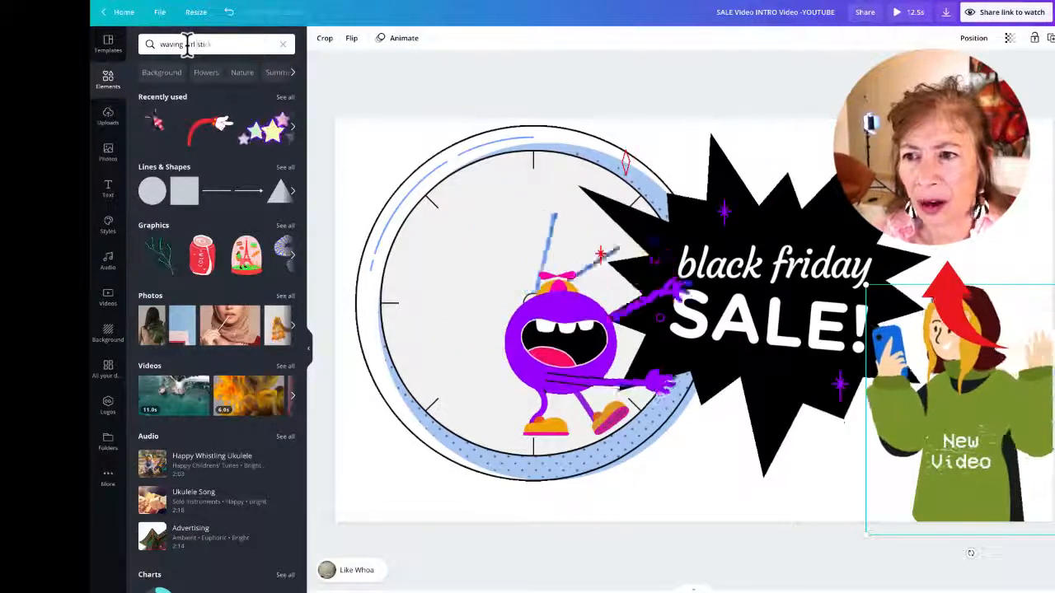
{"action": "key", "text": "Return"}
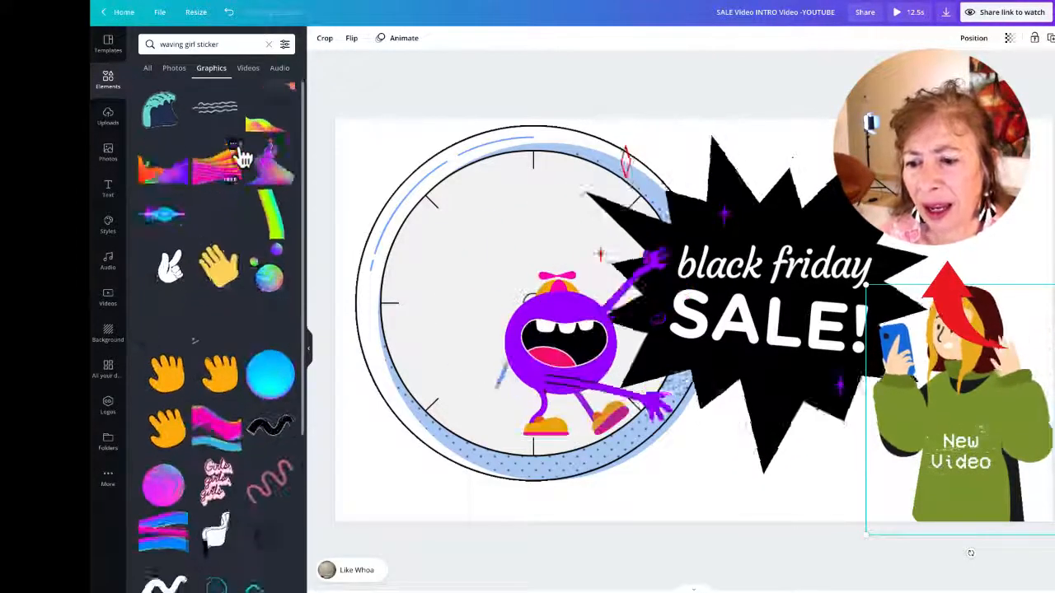
{"action": "scroll", "coordinate": [243, 152], "scroll_direction": "down", "scroll_amount": 5}
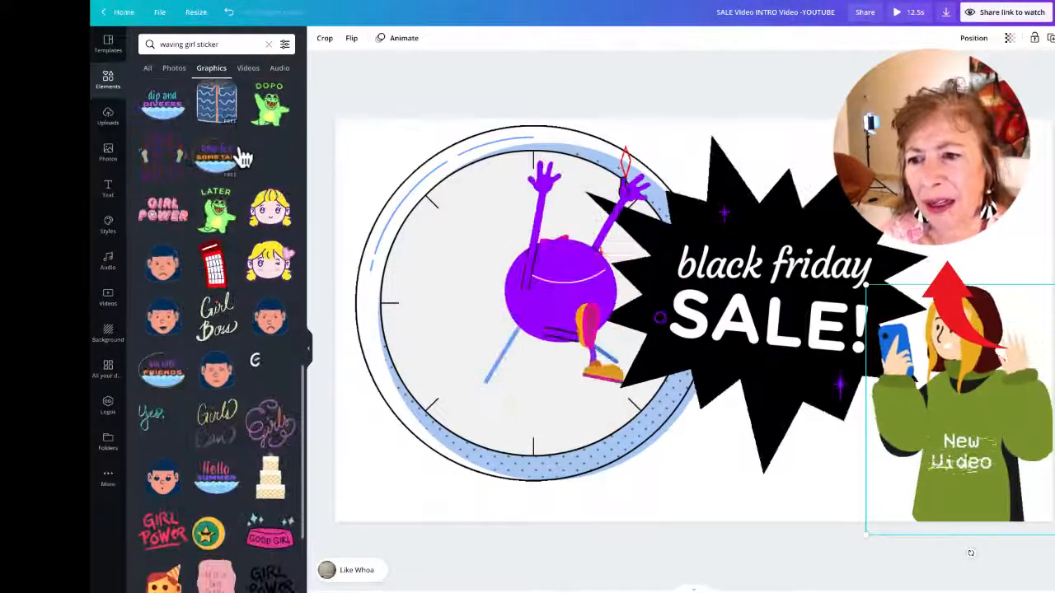
{"action": "scroll", "coordinate": [243, 158], "scroll_direction": "down", "scroll_amount": 2}
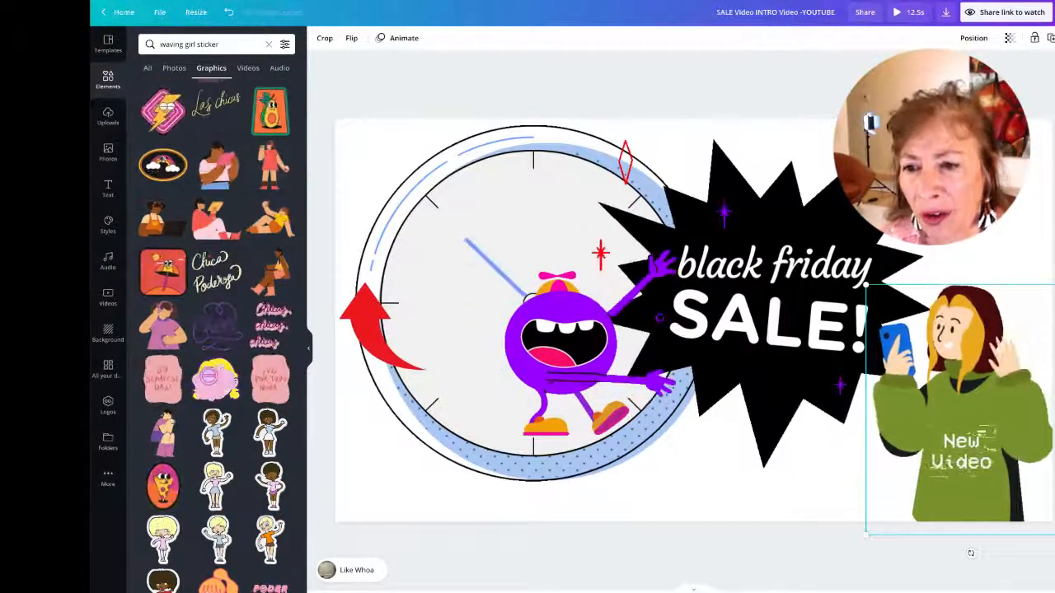
{"action": "left_click", "coordinate": [216, 175]}
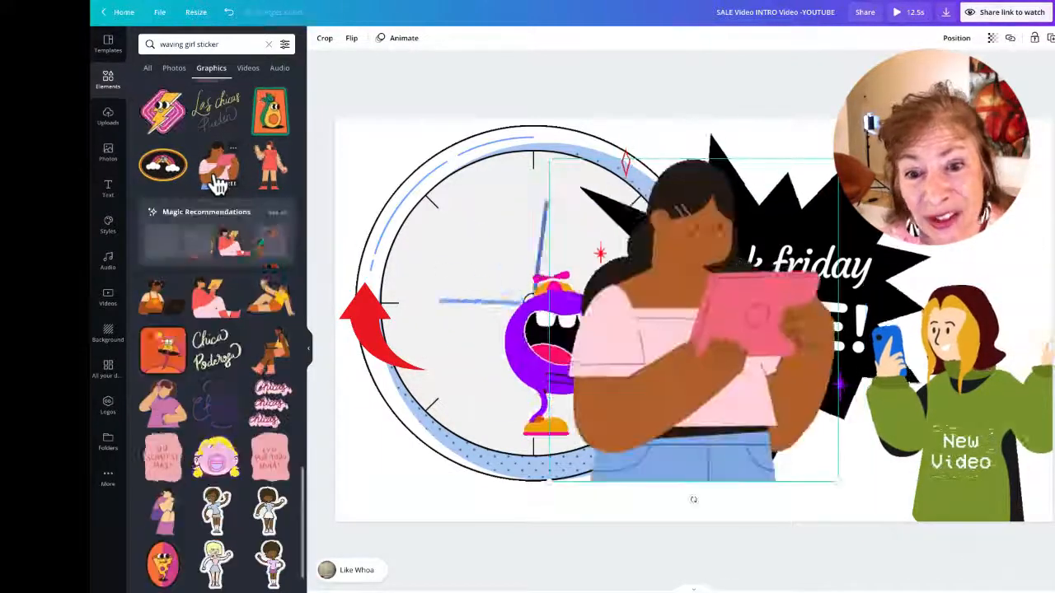
{"action": "left_click", "coordinate": [272, 174]}
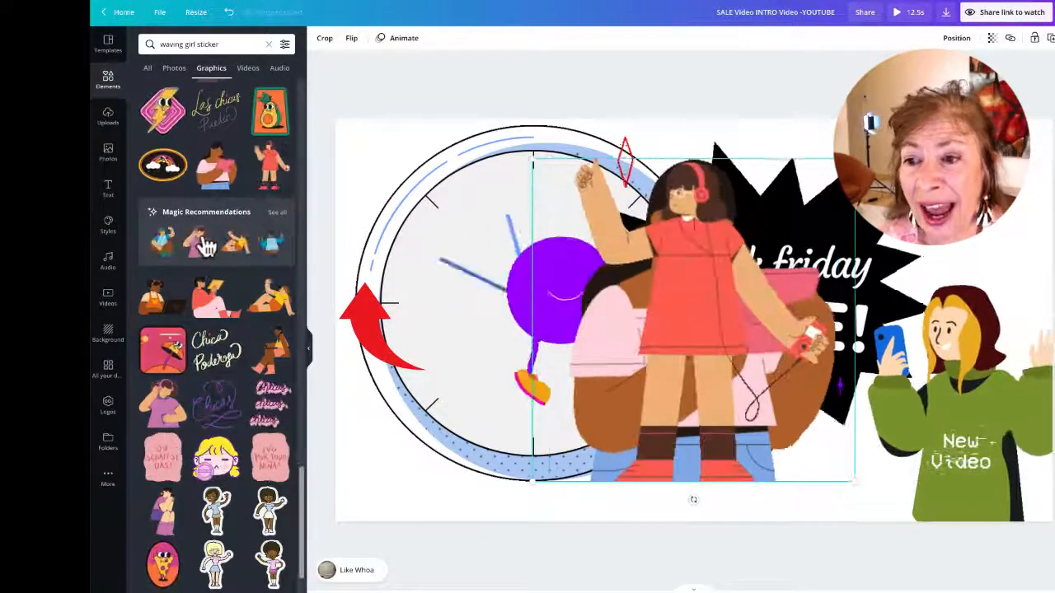
- From the full recommendations, add the reclining woman in the yellow top and shrink her into the page's lower left corner
{"action": "left_click", "coordinate": [278, 213]}
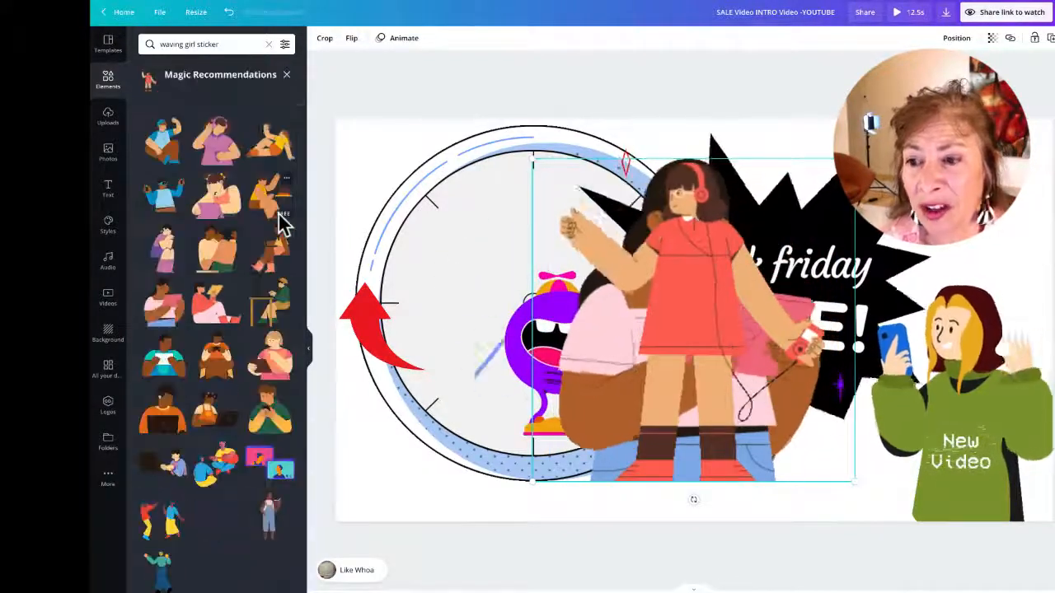
{"action": "left_click", "coordinate": [272, 157]}
{"action": "left_click_drag", "start_coordinate": [662, 357], "coordinate": [553, 440]}
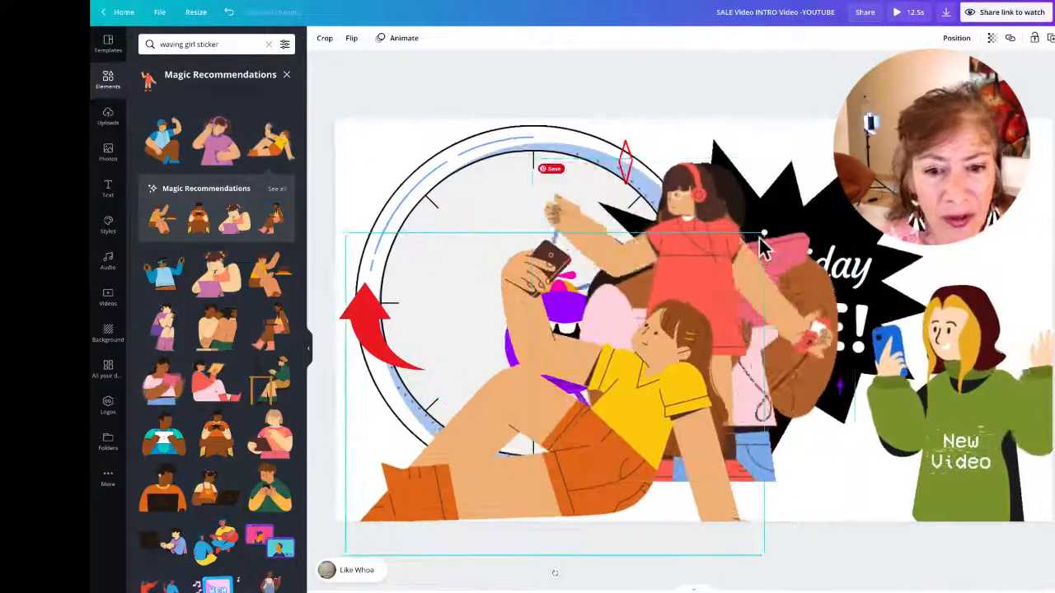
{"action": "left_click_drag", "start_coordinate": [760, 236], "coordinate": [529, 407]}
- Shrink the girl in the red dress and the woman with the tablet and line them up beside the reclining woman
{"action": "left_click", "coordinate": [684, 231]}
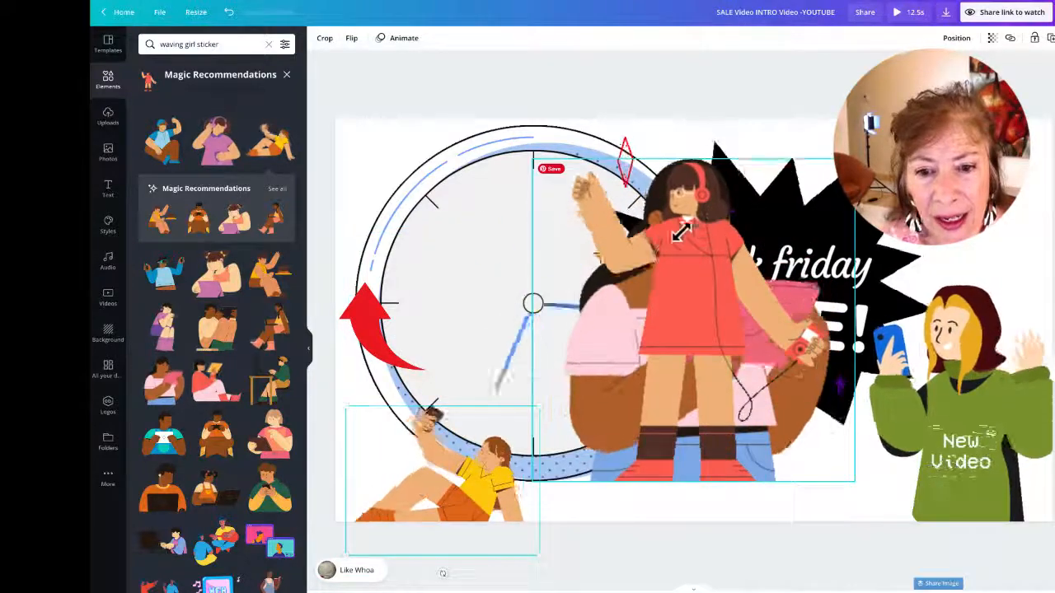
{"action": "left_click_drag", "start_coordinate": [683, 231], "coordinate": [630, 298]}
{"action": "left_click_drag", "start_coordinate": [802, 213], "coordinate": [659, 260]}
{"action": "left_click_drag", "start_coordinate": [572, 300], "coordinate": [537, 301]}
{"action": "left_click", "coordinate": [671, 259]}
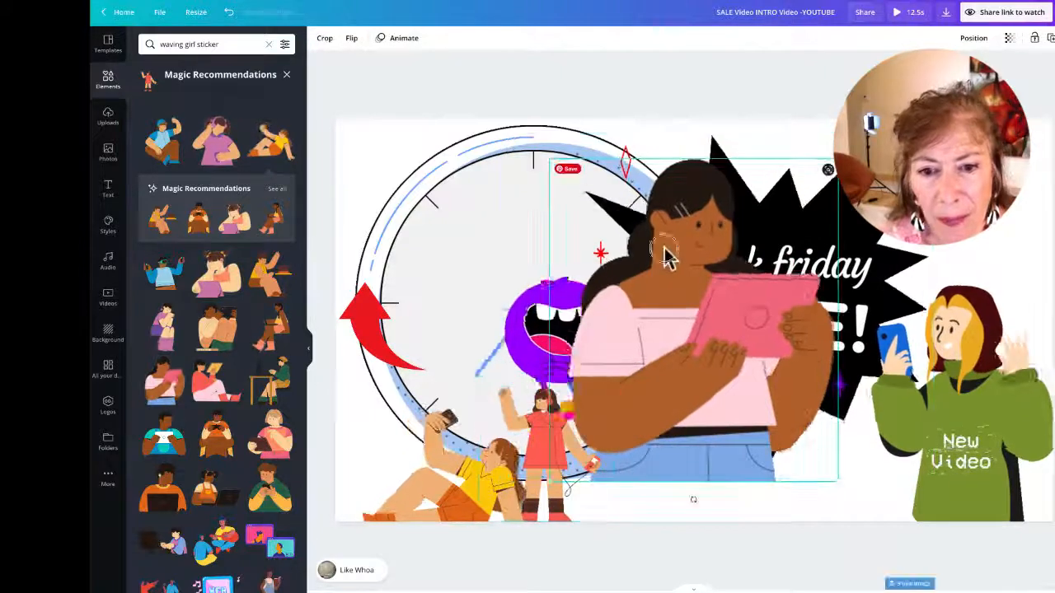
{"action": "left_click_drag", "start_coordinate": [548, 161], "coordinate": [776, 332]}
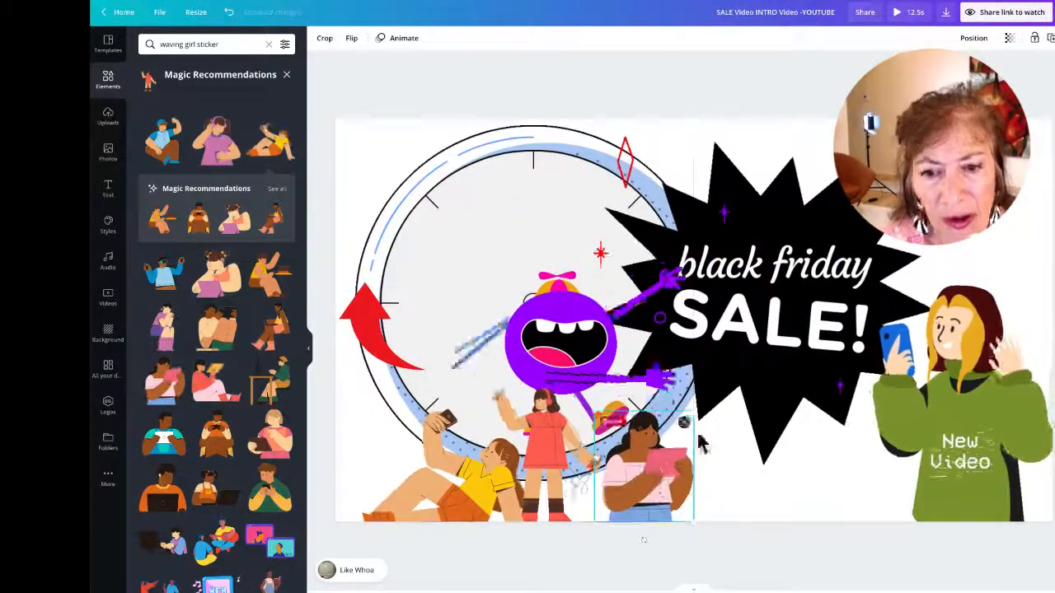
- Play the SALE intro's preview, then go through its remaining pages and compare their animated stickers
{"action": "left_click", "coordinate": [894, 14]}
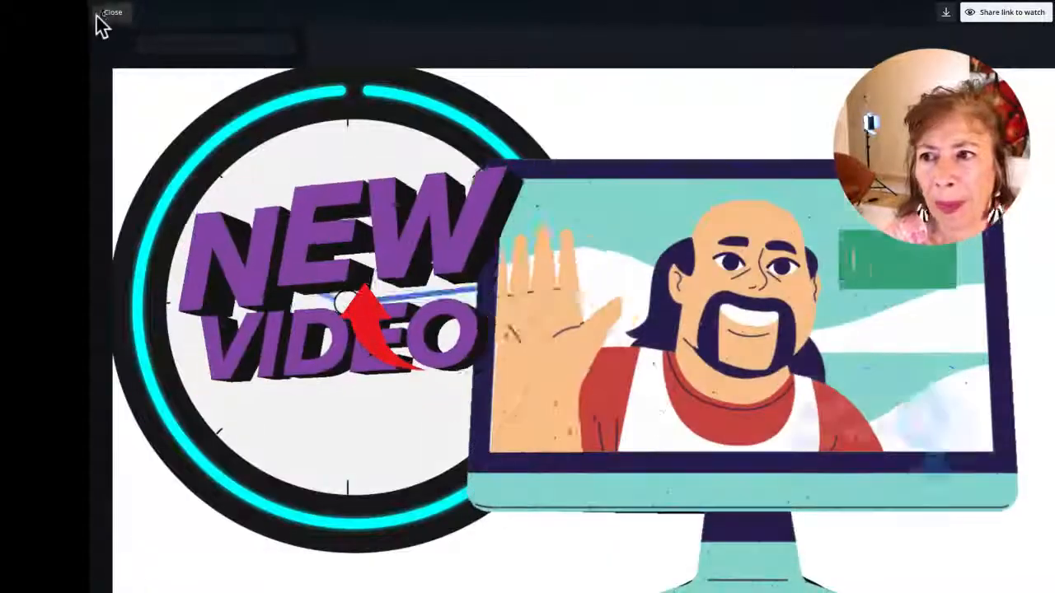
{"action": "left_click", "coordinate": [113, 12]}
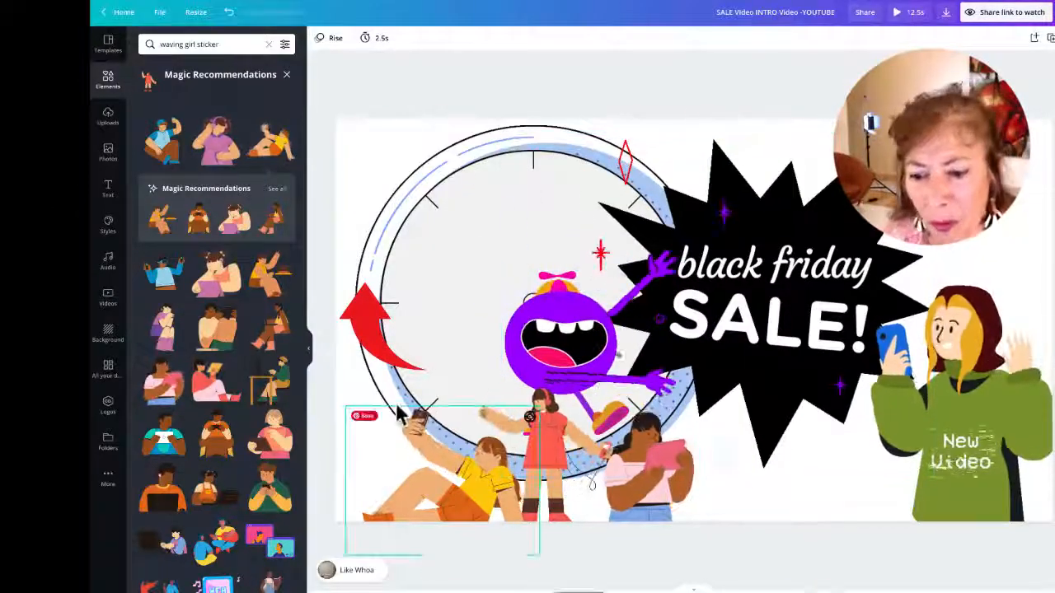
{"action": "left_click", "coordinate": [462, 591]}
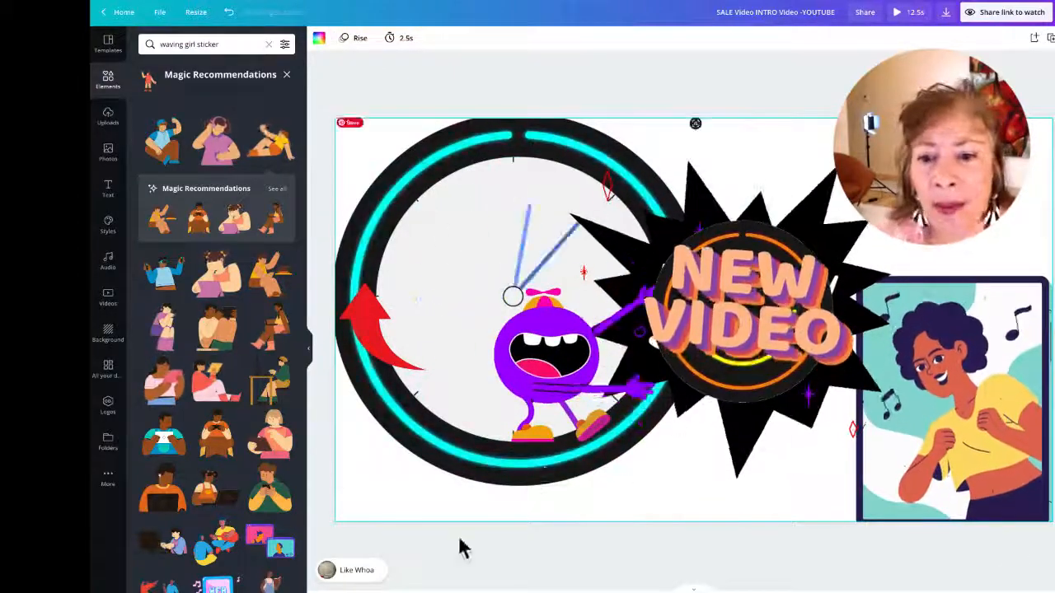
{"action": "left_click", "coordinate": [715, 305]}
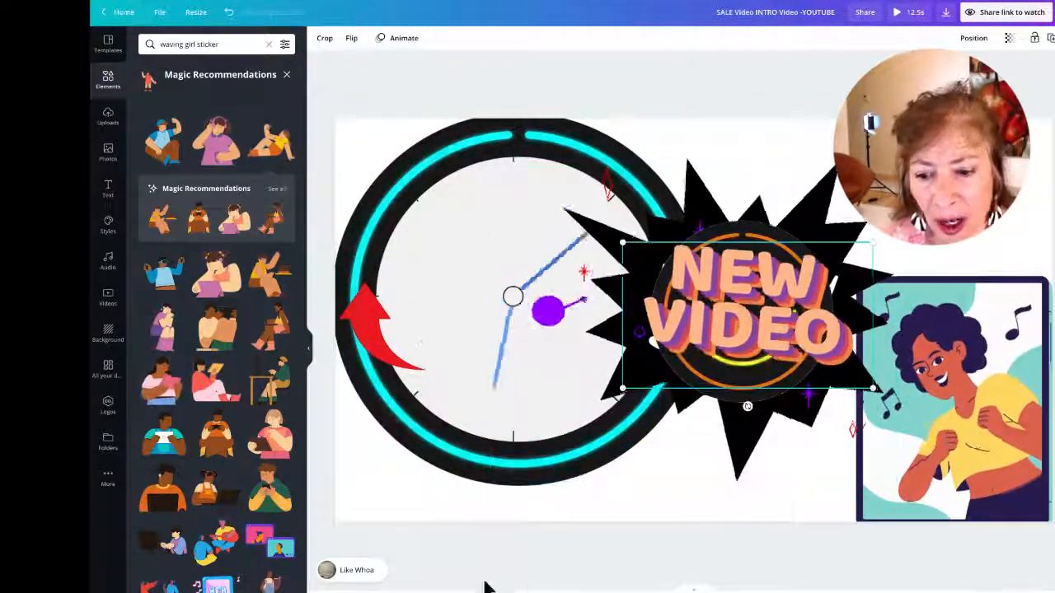
{"action": "left_click", "coordinate": [554, 591]}
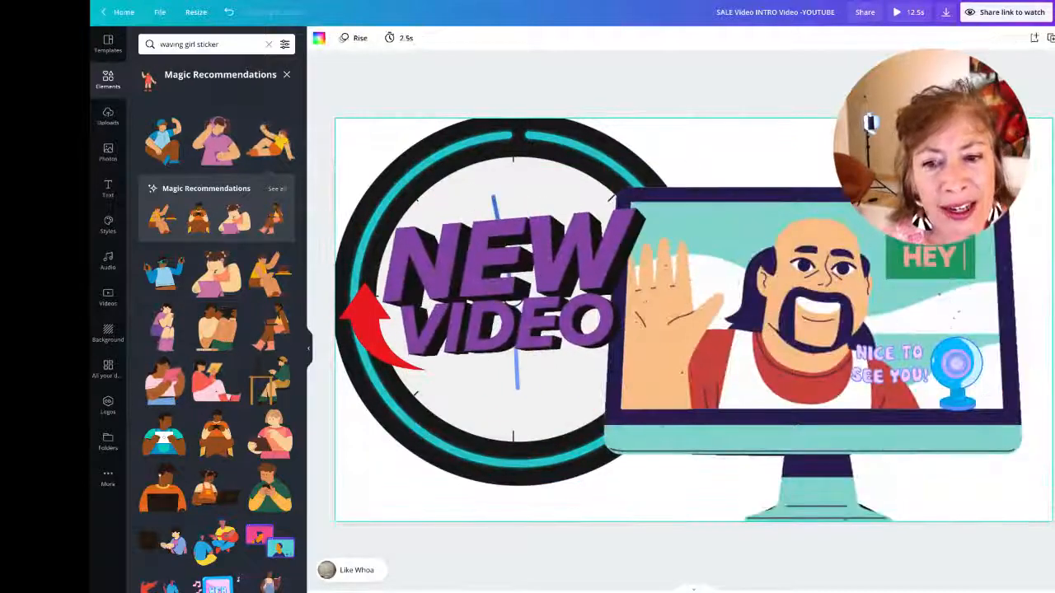
{"action": "left_click", "coordinate": [659, 591]}
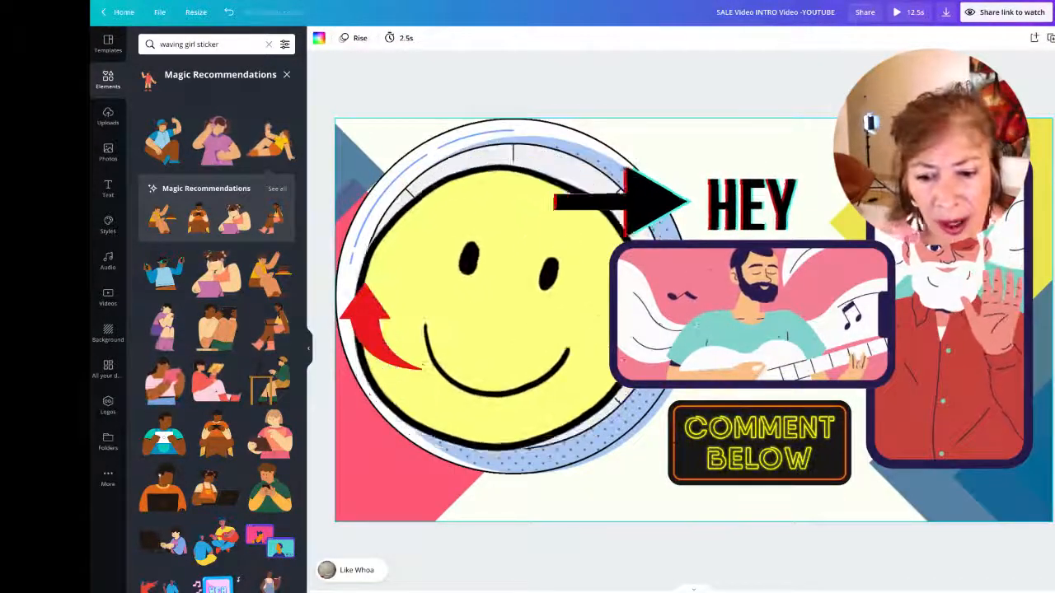
{"action": "left_click", "coordinate": [693, 589]}
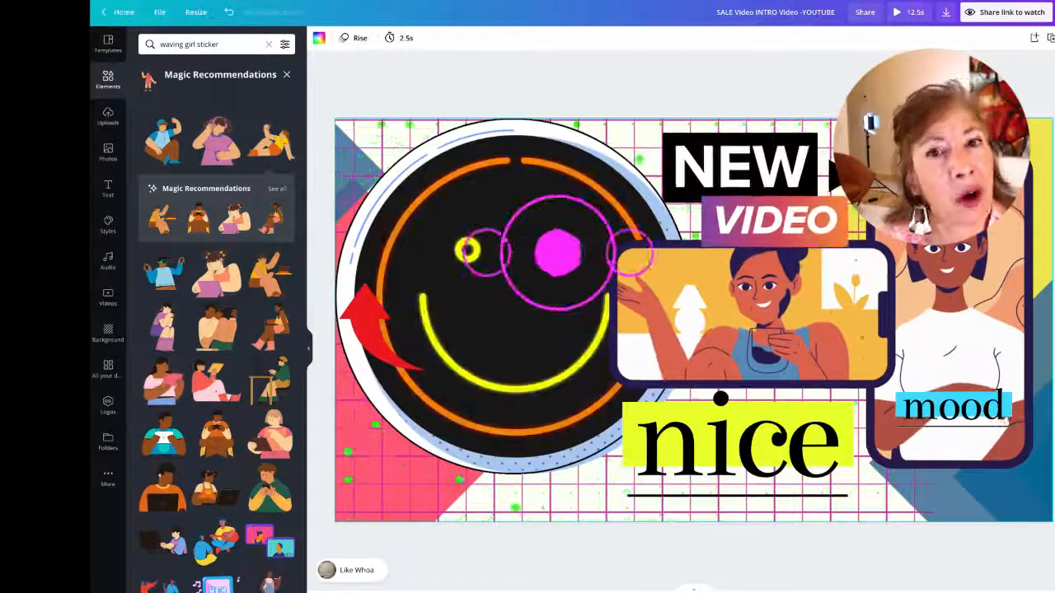
{"action": "left_click", "coordinate": [693, 590]}
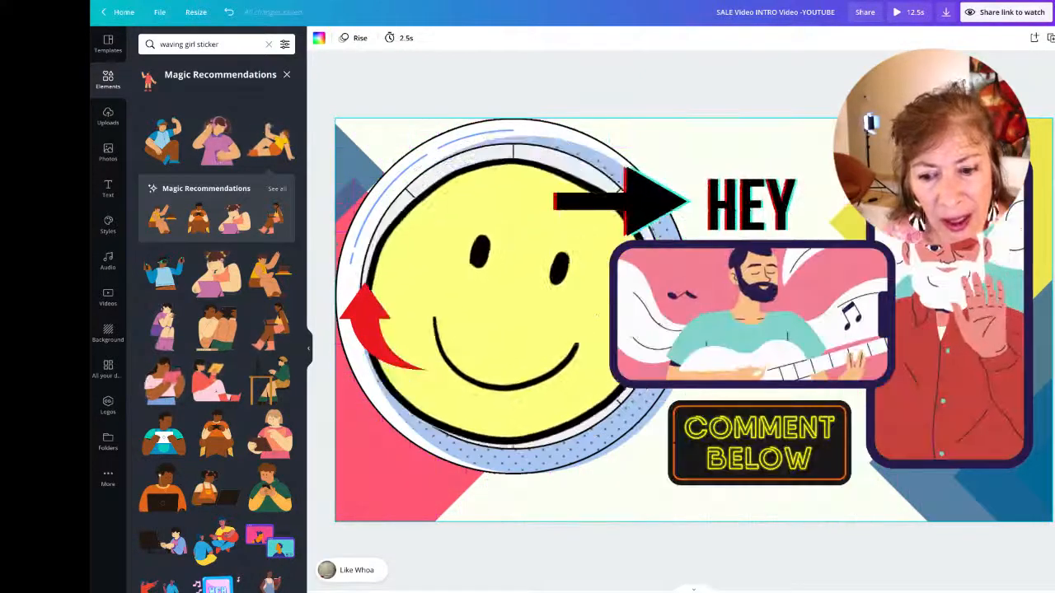
{"action": "left_click", "coordinate": [693, 589]}
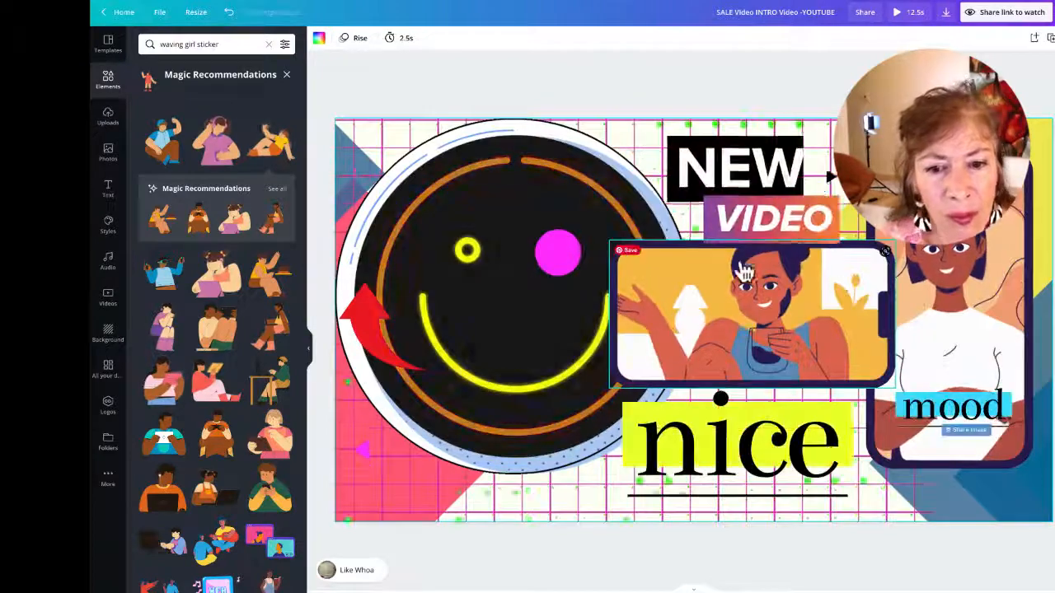
- On the nice page, nudge the phone illustration of the woman with the cup slightly right, comparing it with the HEY page
{"action": "left_click", "coordinate": [746, 355]}
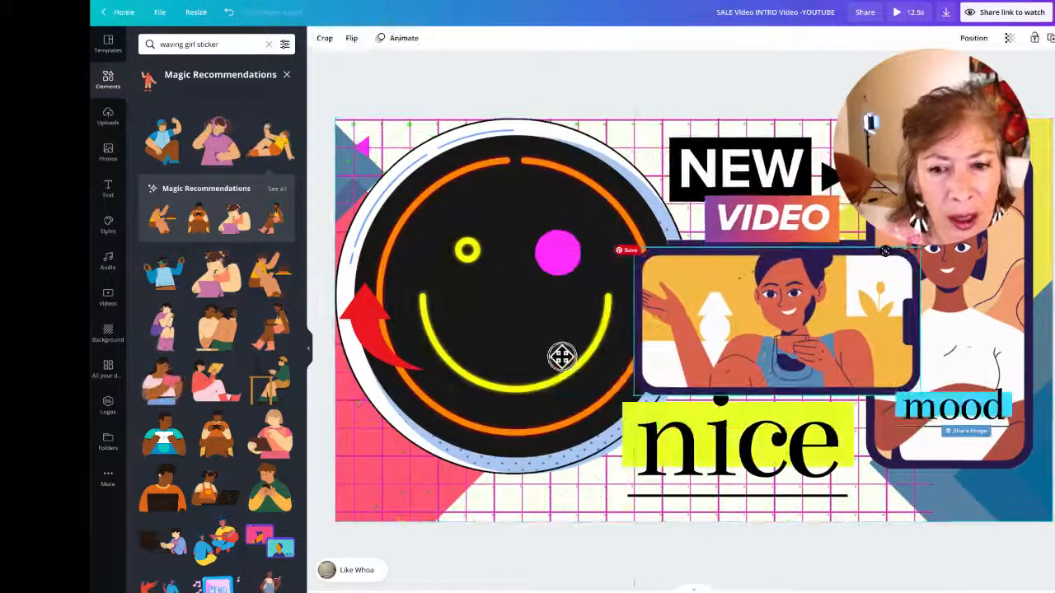
{"action": "left_click_drag", "start_coordinate": [673, 350], "coordinate": [741, 349]}
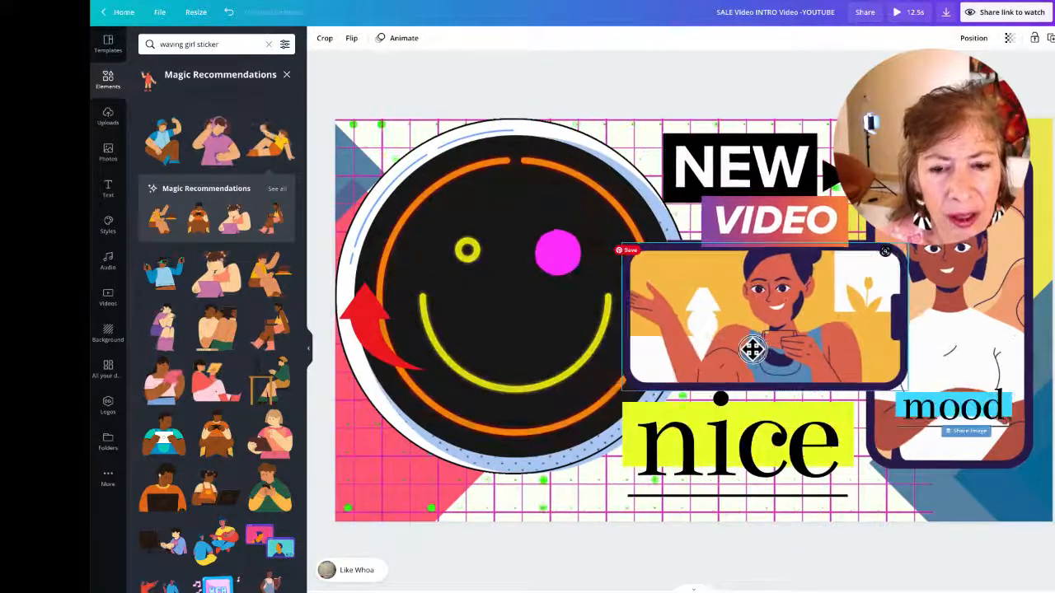
{"action": "scroll", "coordinate": [782, 318], "scroll_direction": "up", "scroll_amount": 3}
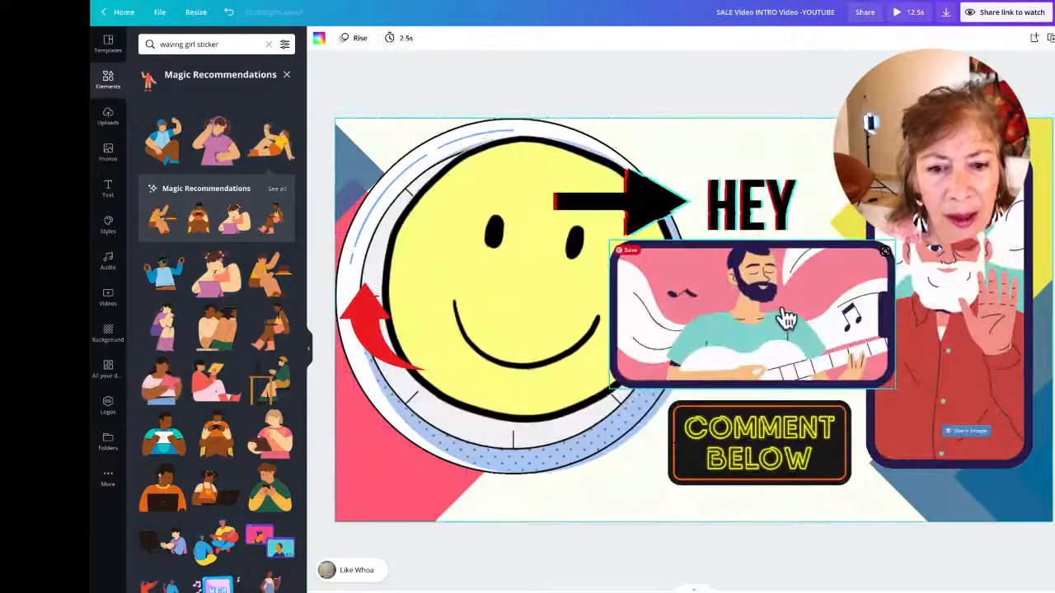
{"action": "scroll", "coordinate": [783, 338], "scroll_direction": "down", "scroll_amount": 3}
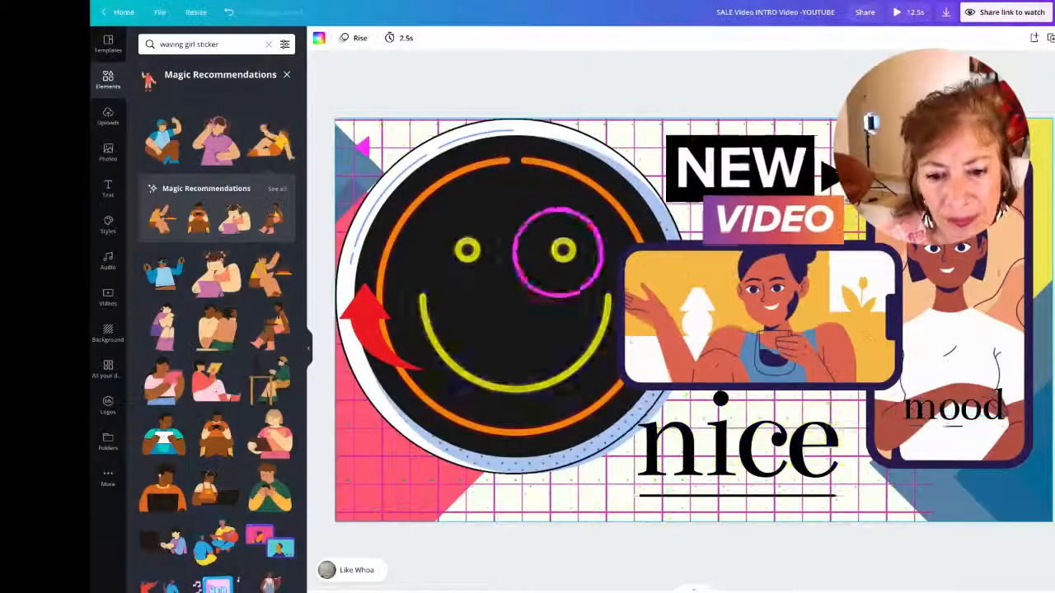
- Browse the recently used templates and open the Vinyl Audio Promo/Ad Facebook Video template to see its pages
{"action": "left_click", "coordinate": [107, 45]}
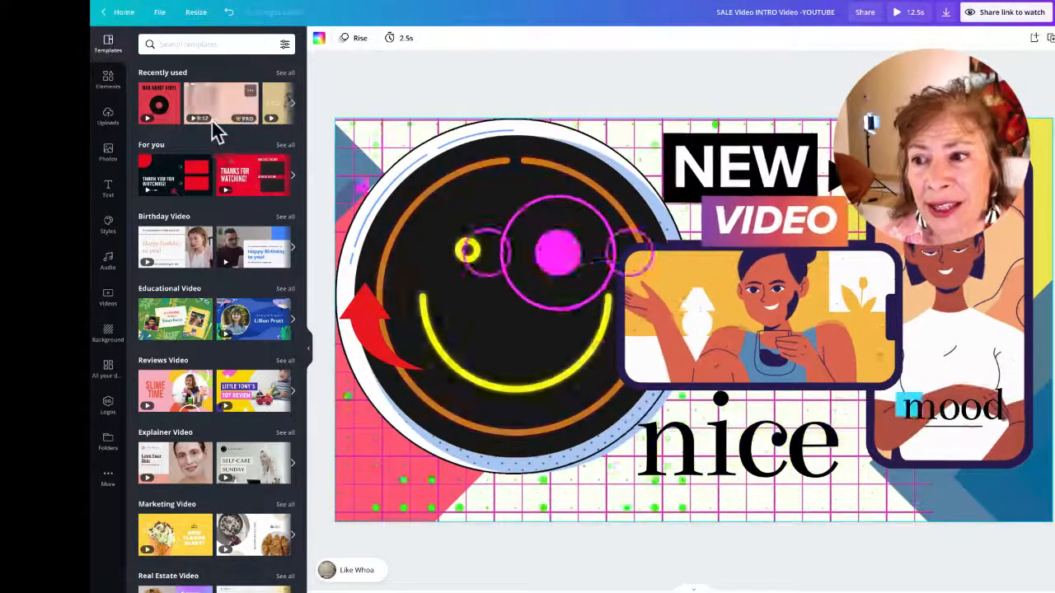
{"action": "left_click", "coordinate": [283, 74]}
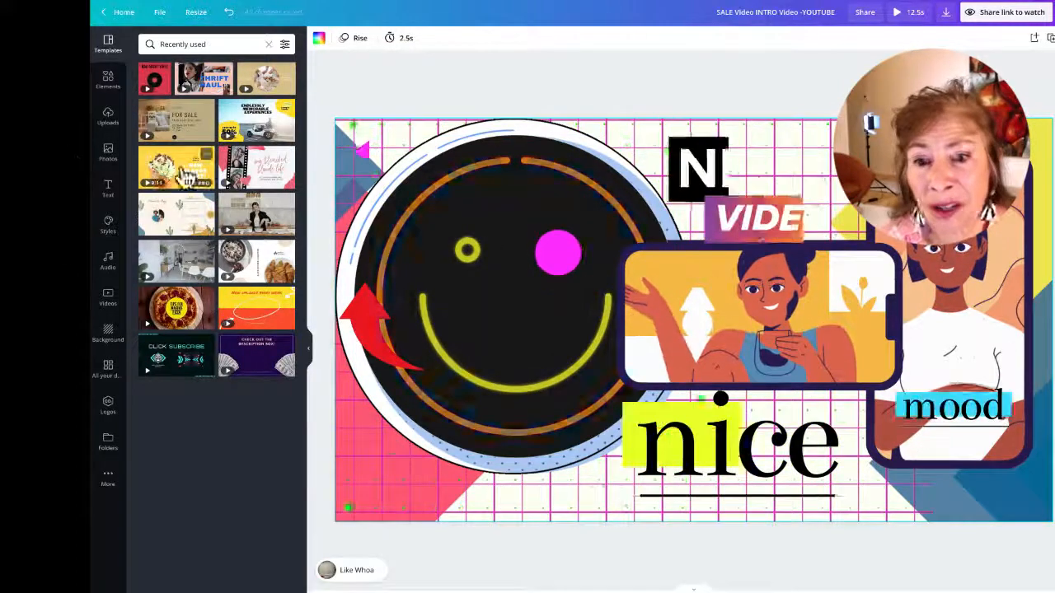
{"action": "left_click", "coordinate": [161, 93]}
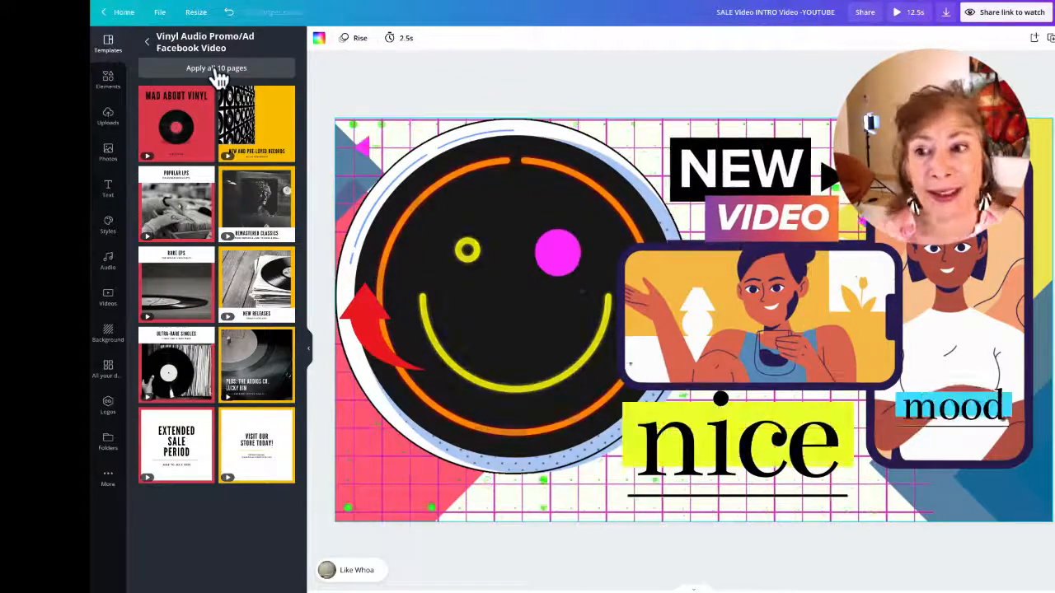
- Make a copy of the SALE intro design and apply all 10 pages of the Vinyl Audio Promo/Ad template to the copy
{"action": "left_click", "coordinate": [159, 13]}
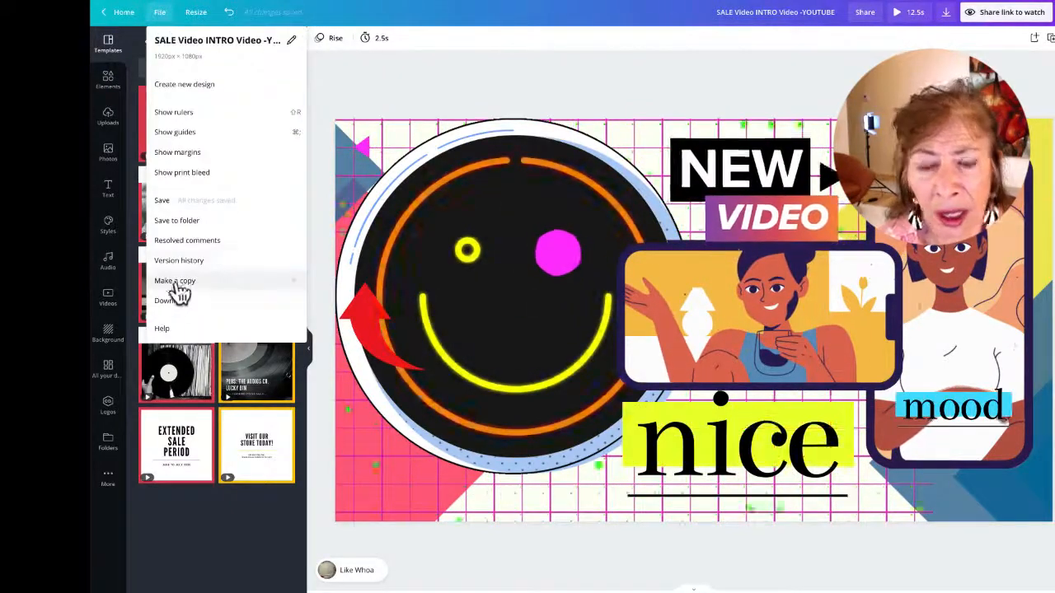
{"action": "left_click", "coordinate": [176, 284]}
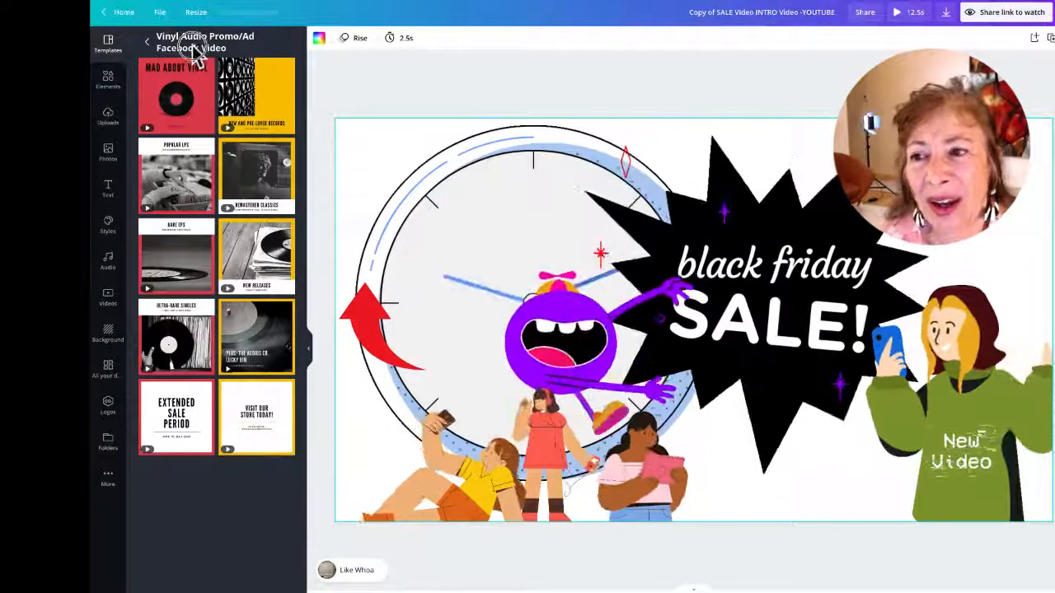
{"action": "left_click", "coordinate": [147, 42]}
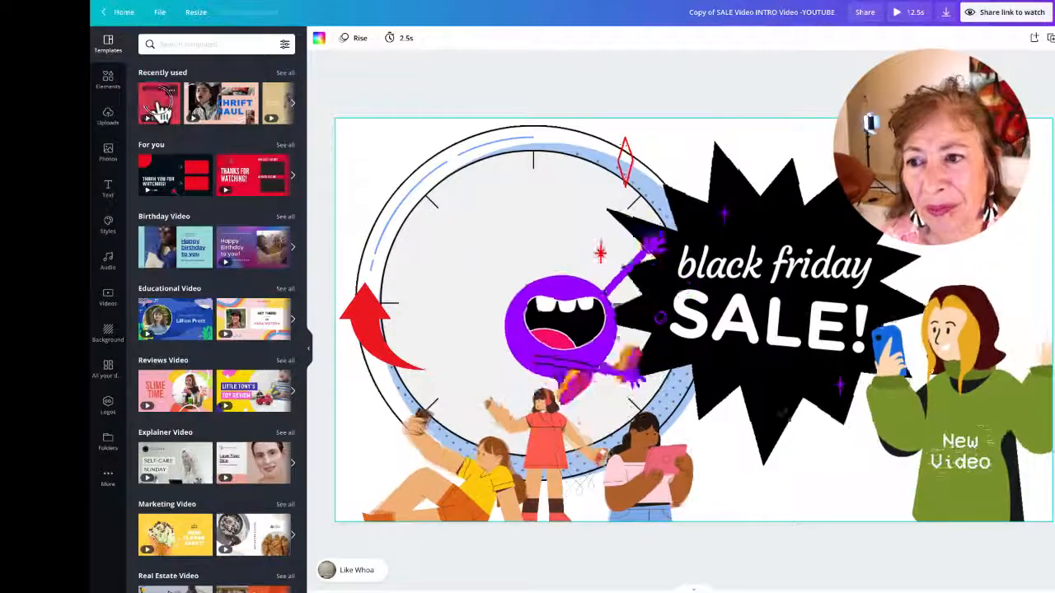
{"action": "left_click", "coordinate": [151, 89]}
{"action": "left_click", "coordinate": [231, 72]}
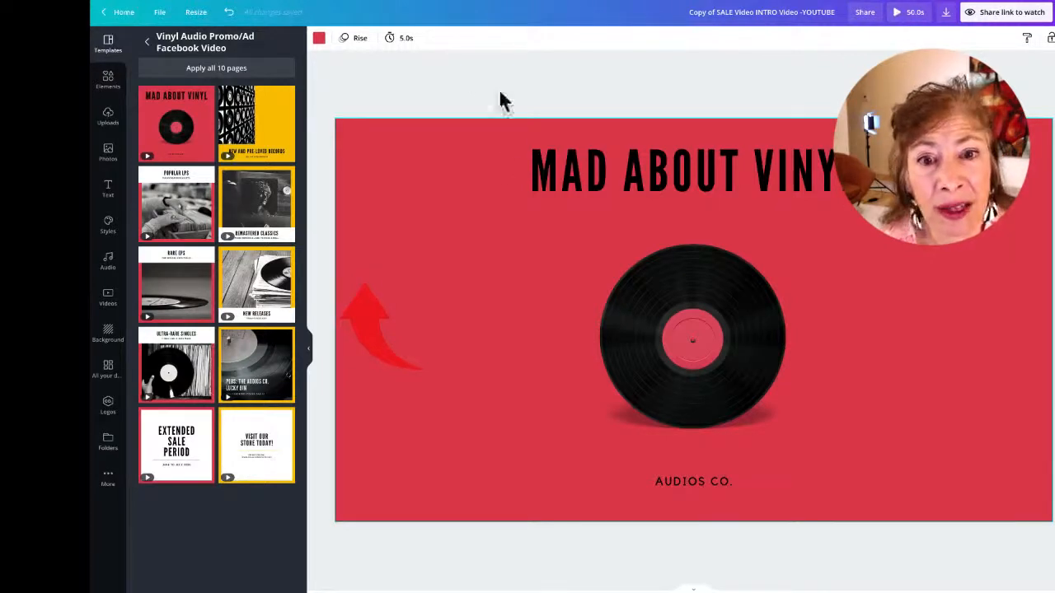
- Look over the audio library, then play the preview of the Mad About Vinyl video
{"action": "left_click", "coordinate": [104, 272]}
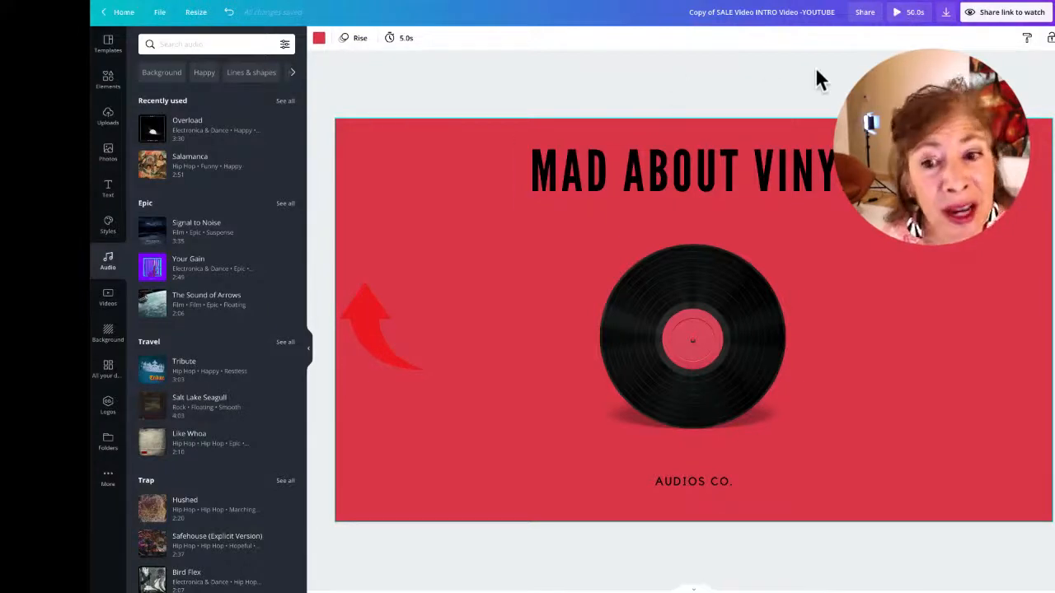
{"action": "left_click", "coordinate": [900, 23]}
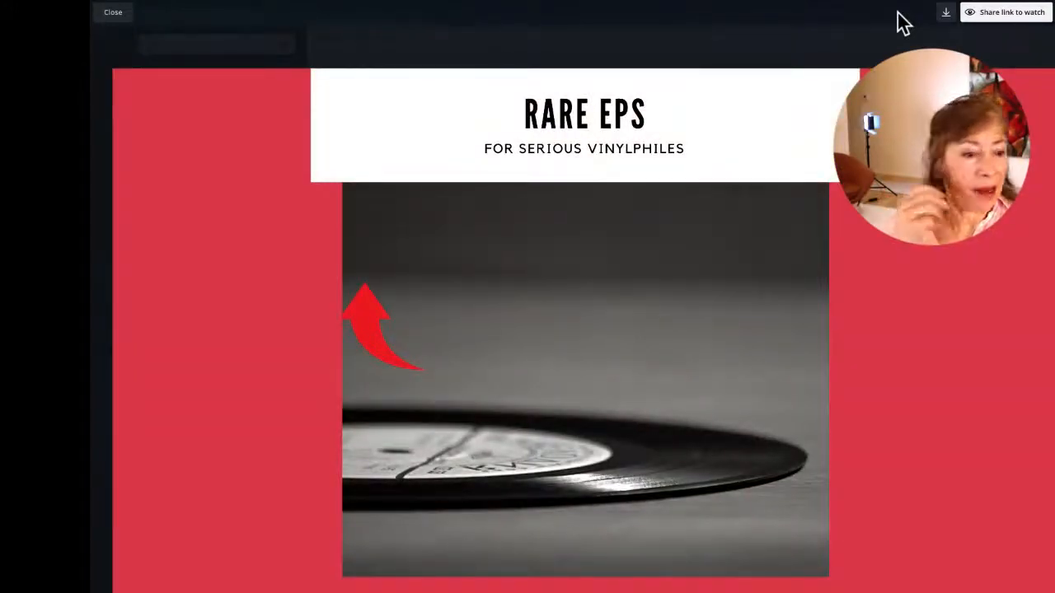
{"action": "left_click", "coordinate": [113, 14]}
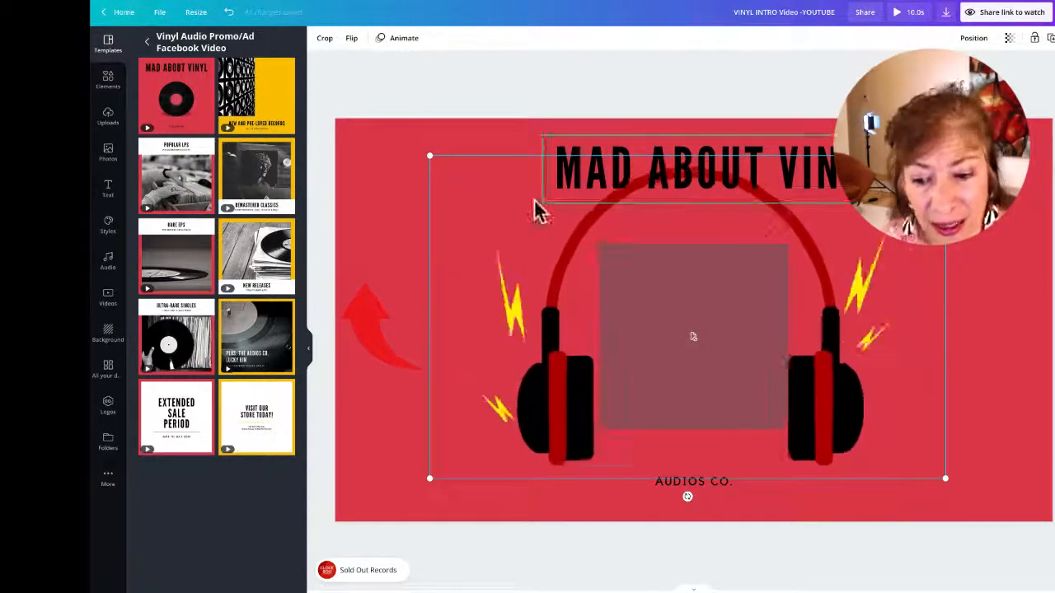
- Briefly preview the vinyl intro, then delete the grey square between the headphones on the Mad About Vinyl page
{"action": "left_click", "coordinate": [899, 13]}
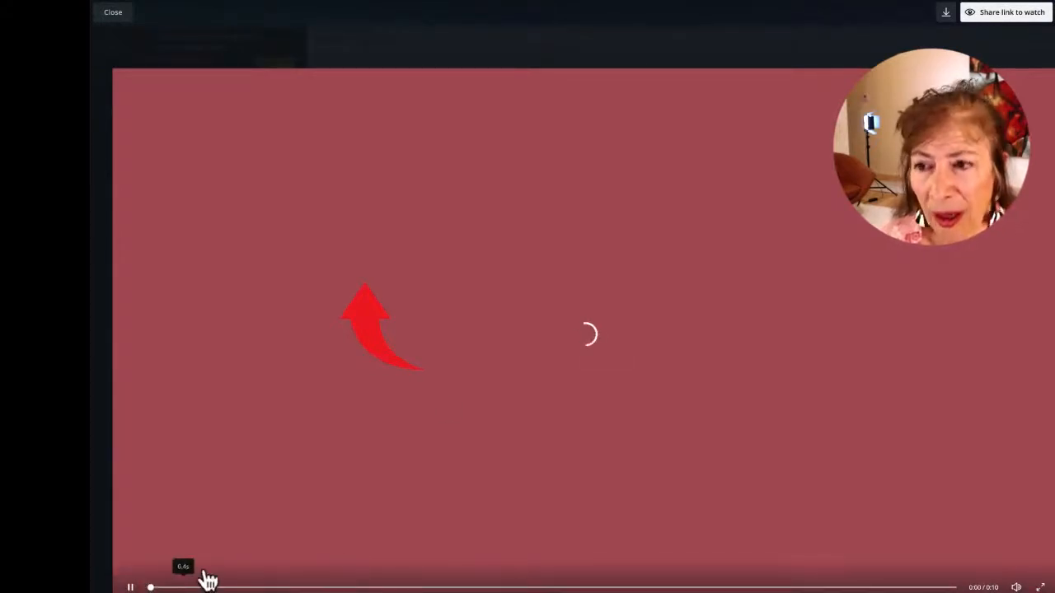
{"action": "left_click", "coordinate": [112, 13]}
{"action": "left_click", "coordinate": [678, 321]}
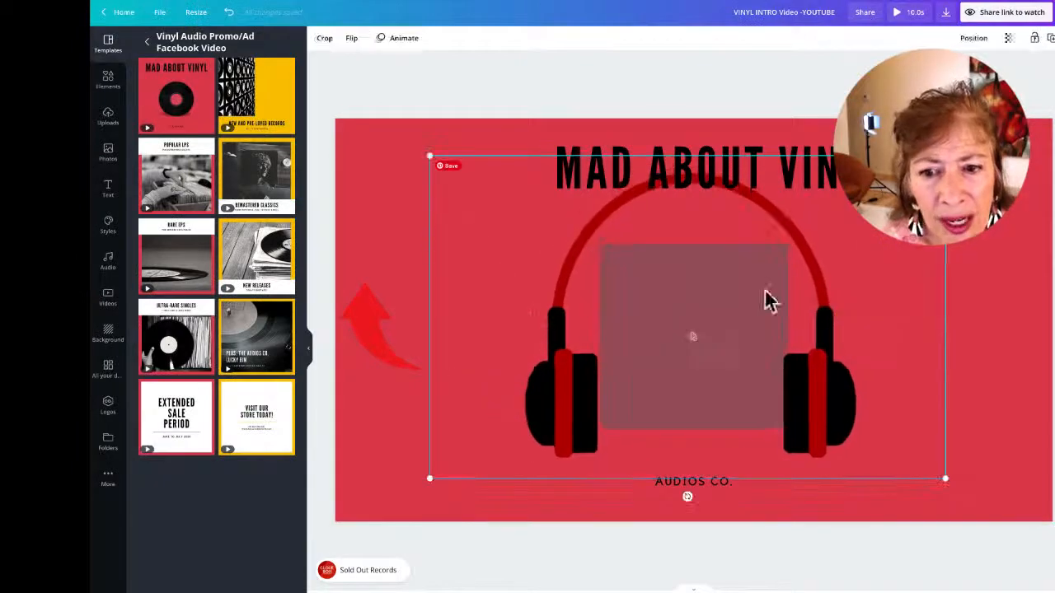
{"action": "left_click", "coordinate": [975, 38]}
{"action": "left_click_drag", "start_coordinate": [668, 377], "coordinate": [643, 372]}
{"action": "key", "text": "Delete"}
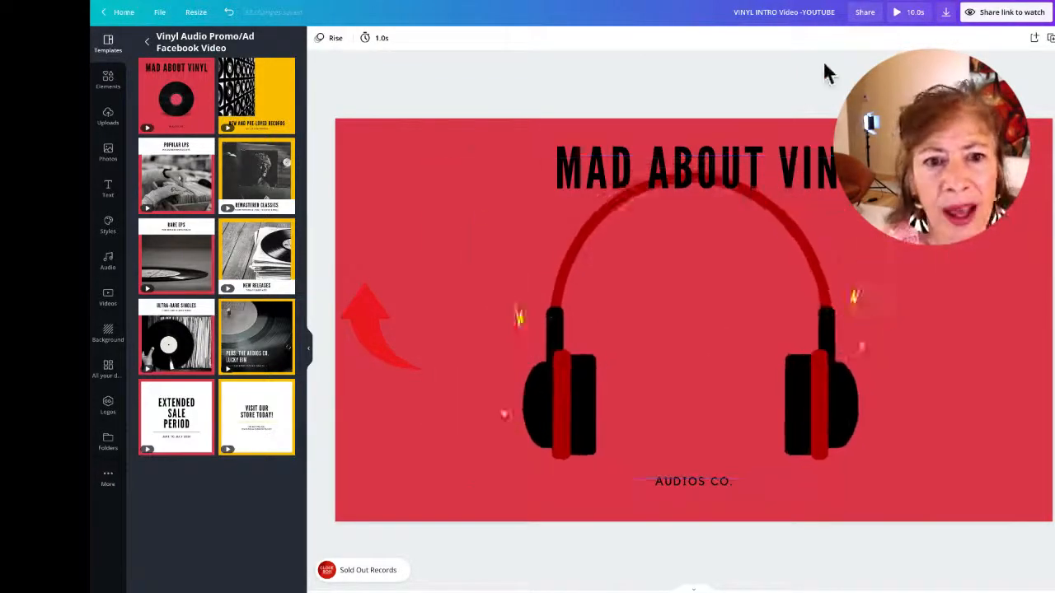
- Preview the vinyl intro again, then go through its remaining pages to examine their layouts and durations
{"action": "left_click", "coordinate": [896, 12]}
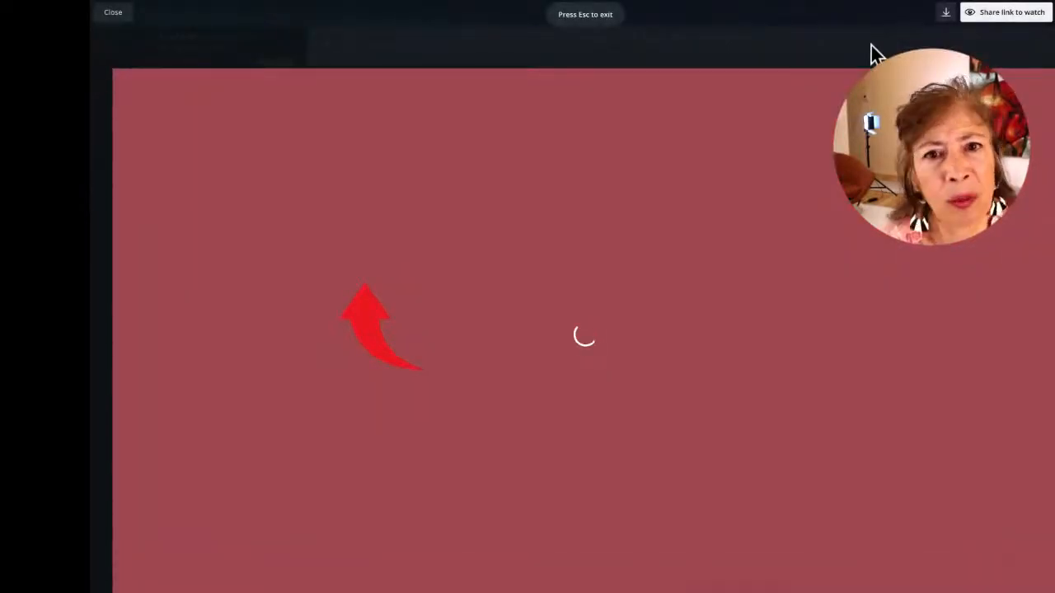
{"action": "left_click", "coordinate": [122, 13]}
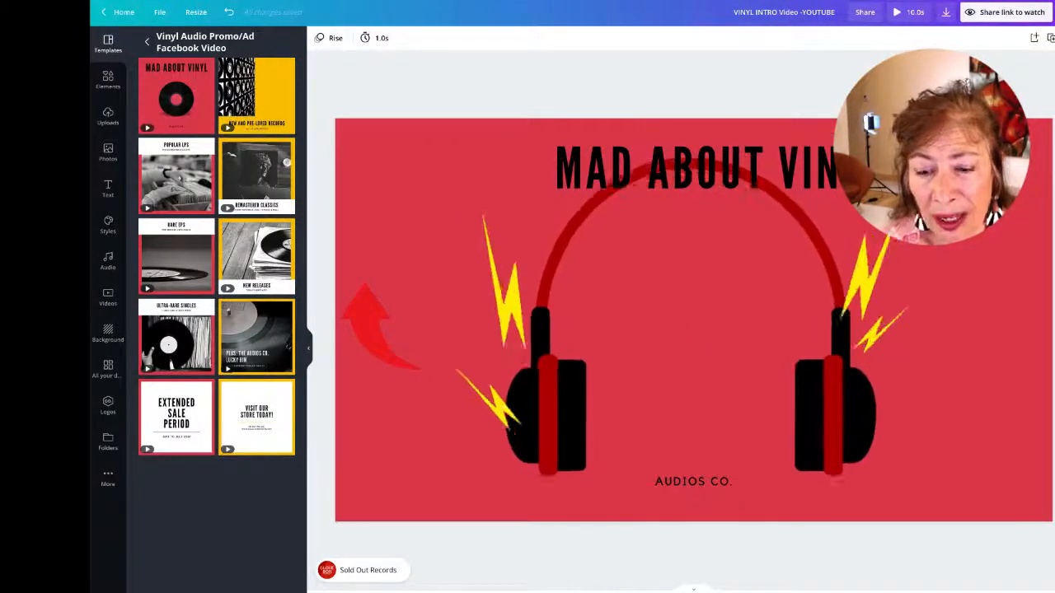
{"action": "key", "text": "Page_Down"}
{"action": "key", "text": "Page_Down"}
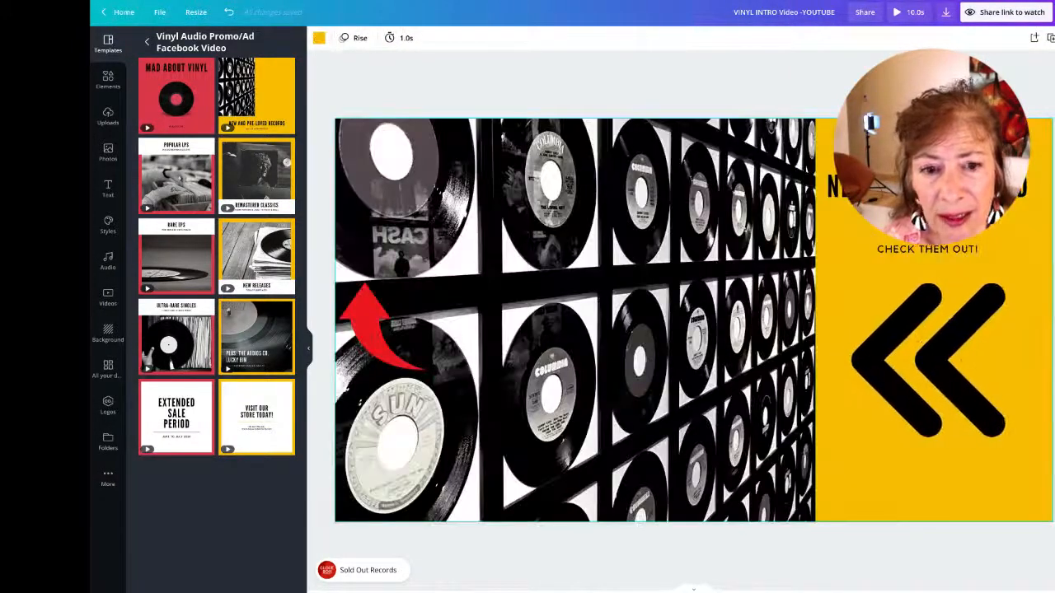
{"action": "key", "text": "Page_Down"}
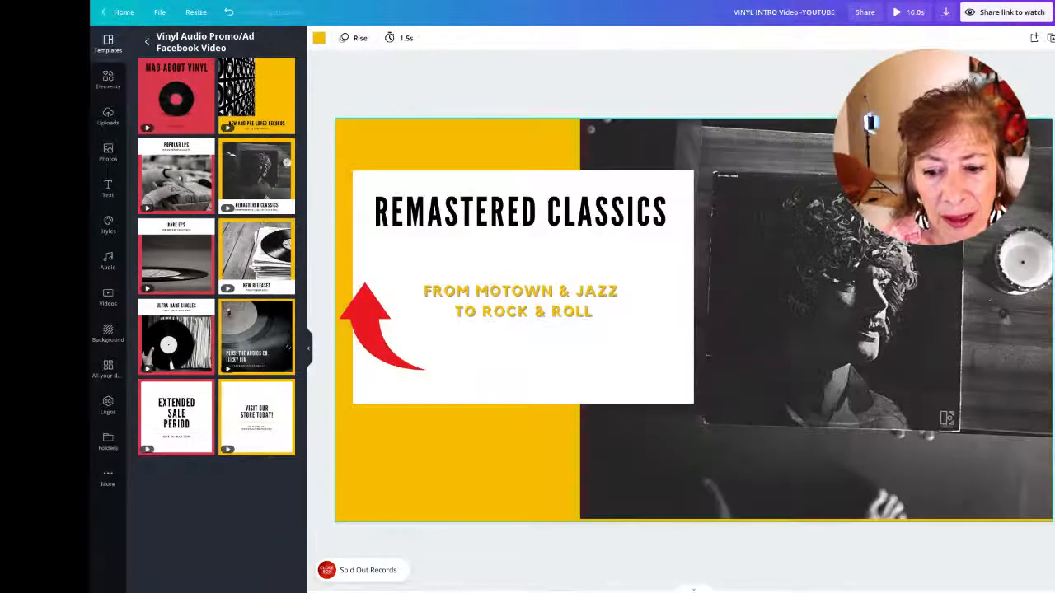
{"action": "key", "text": "Page_Down"}
{"action": "key", "text": "Page_Down"}
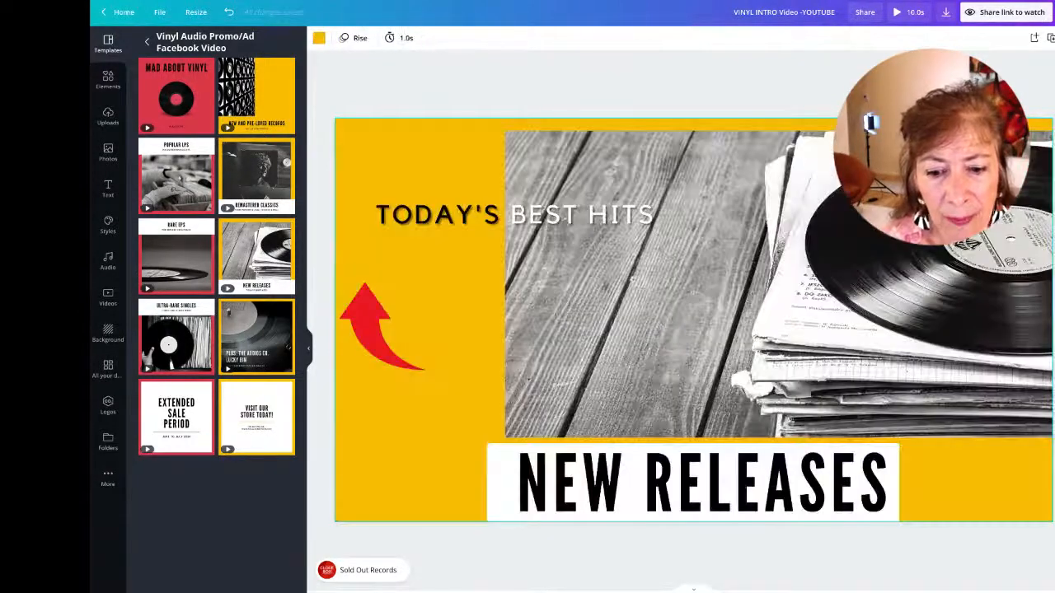
{"action": "key", "text": "Page_Down"}
{"action": "key", "text": "Page_Down"}
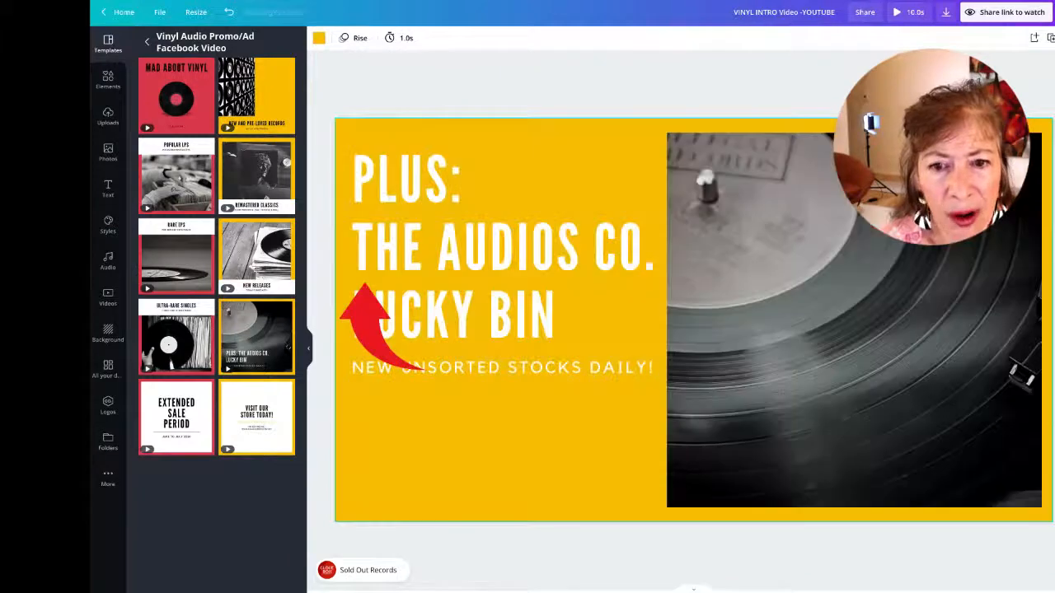
{"action": "key", "text": "Page_Down"}
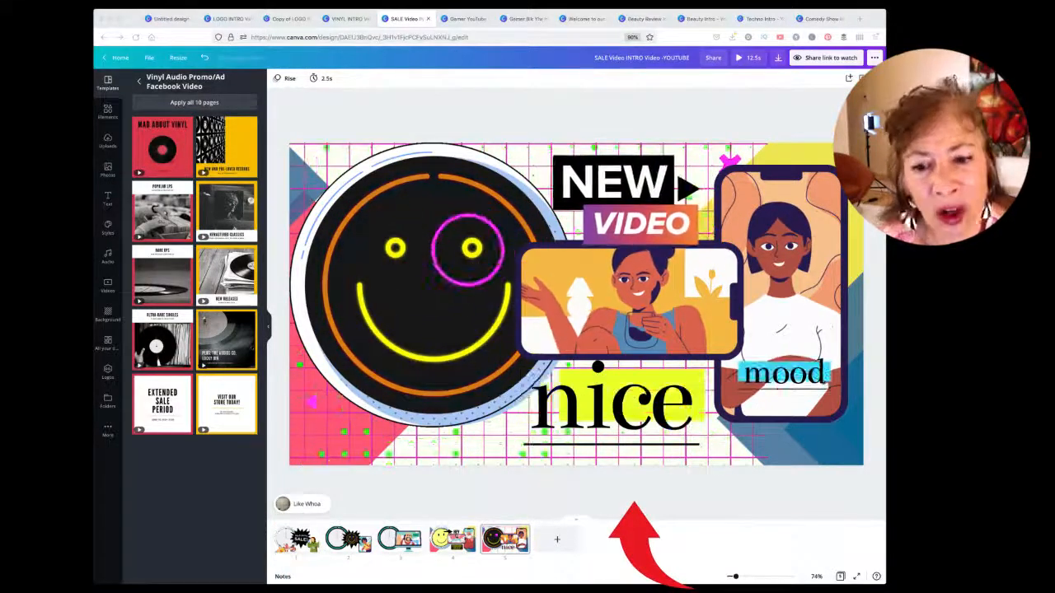
- Switch to the Gamer YouTube Intro design and compare its STRIK3R SIX and LET'S PLAY WORLD SPEEDRACE! pages
{"action": "left_click", "coordinate": [311, 269]}
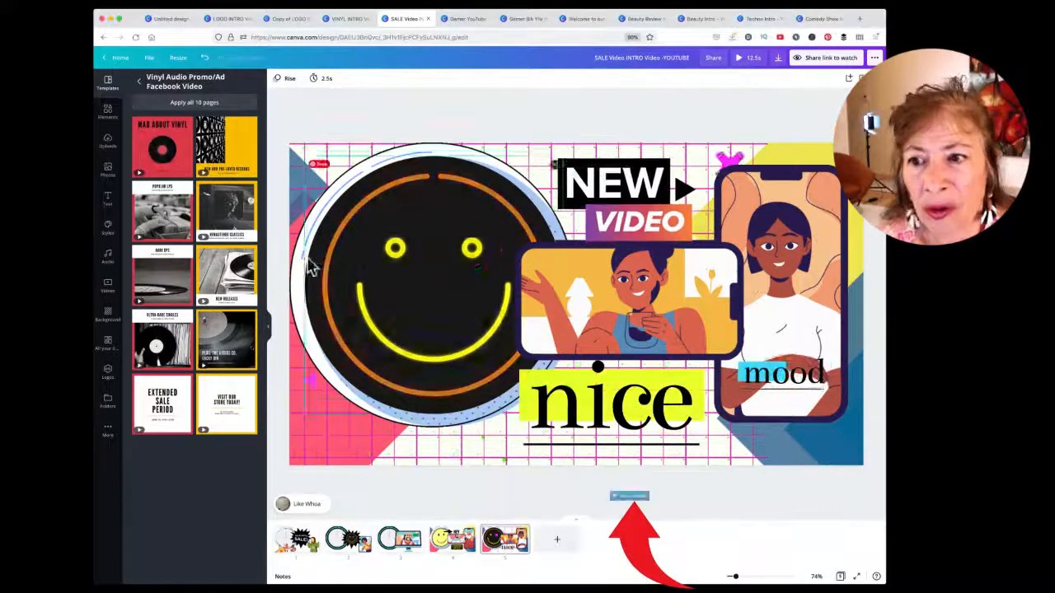
{"action": "left_click", "coordinate": [464, 19]}
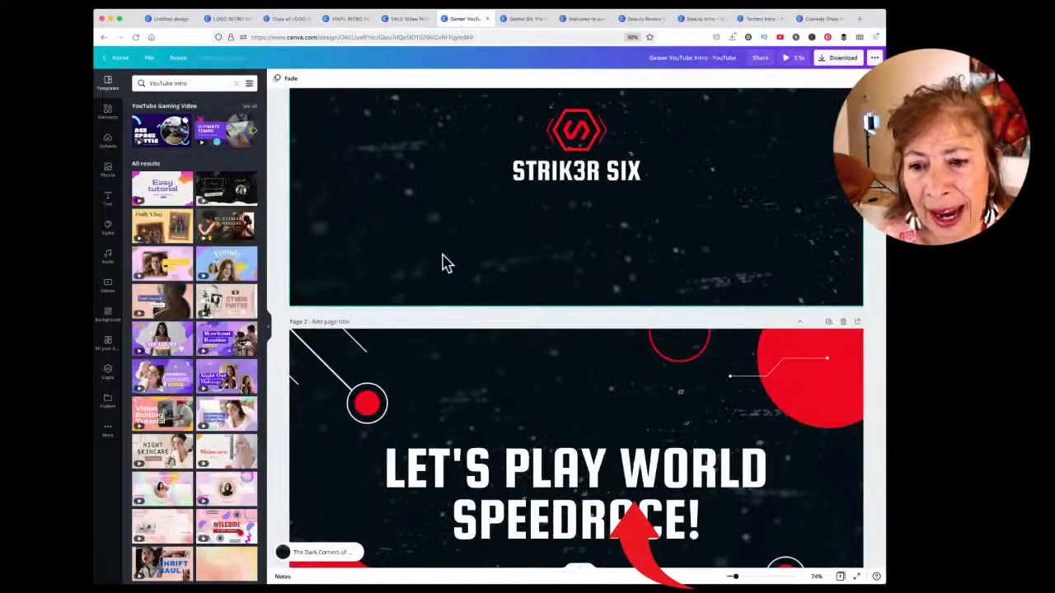
{"action": "scroll", "coordinate": [453, 284], "scroll_direction": "up", "scroll_amount": 1}
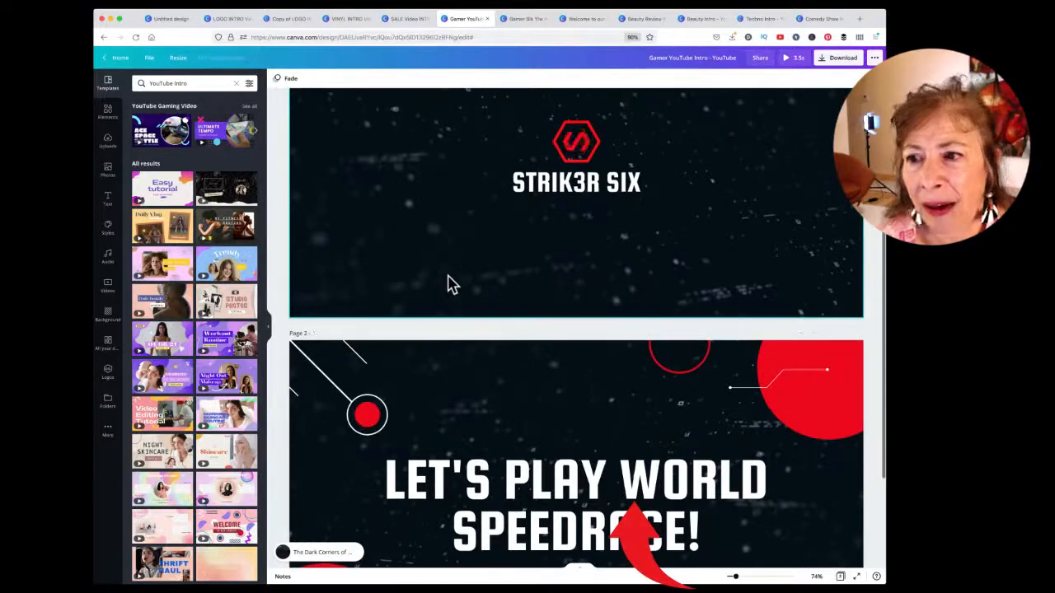
{"action": "scroll", "coordinate": [495, 196], "scroll_direction": "down", "scroll_amount": 2}
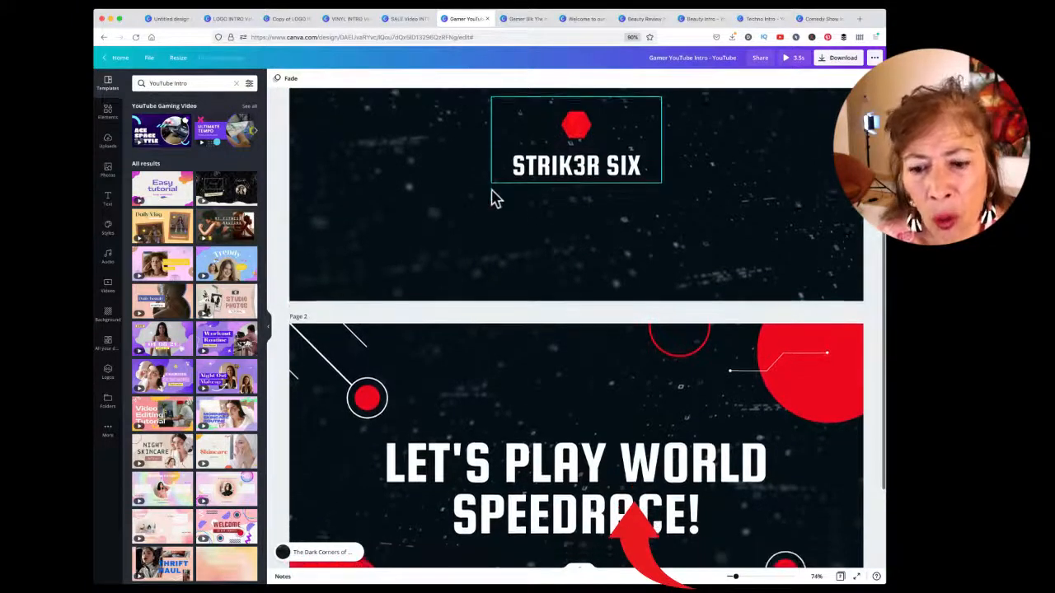
{"action": "scroll", "coordinate": [464, 194], "scroll_direction": "down", "scroll_amount": 5}
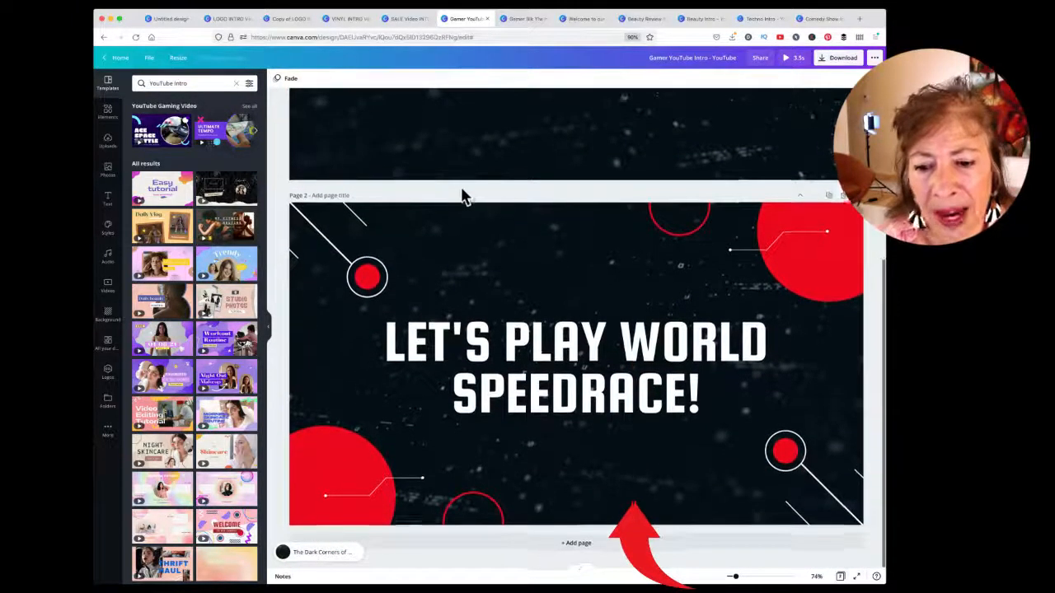
{"action": "scroll", "coordinate": [461, 196], "scroll_direction": "up", "scroll_amount": 6}
{"action": "scroll", "coordinate": [462, 196], "scroll_direction": "down", "scroll_amount": 6}
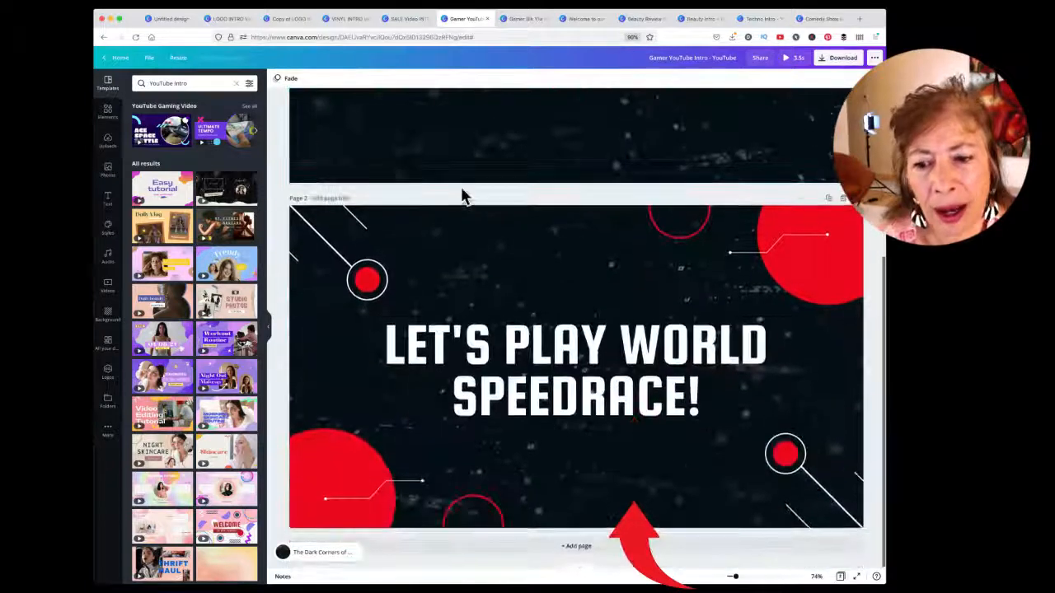
{"action": "scroll", "coordinate": [461, 196], "scroll_direction": "up", "scroll_amount": 6}
{"action": "scroll", "coordinate": [462, 196], "scroll_direction": "down", "scroll_amount": 6}
{"action": "scroll", "coordinate": [461, 196], "scroll_direction": "up", "scroll_amount": 4}
{"action": "scroll", "coordinate": [464, 196], "scroll_direction": "up", "scroll_amount": 3}
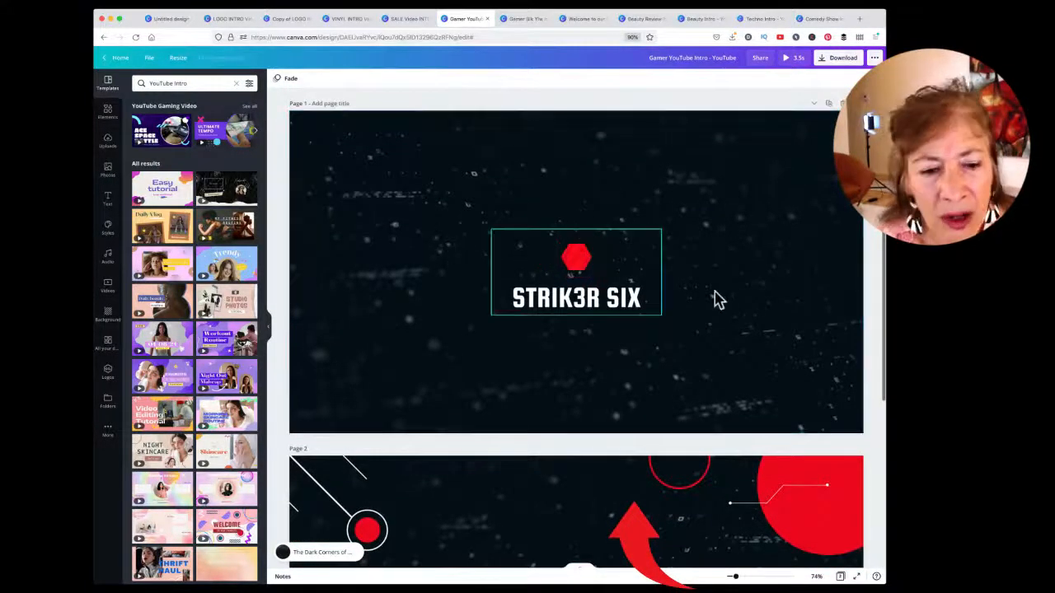
- Duplicate the STRIK3R SIX page, move the copy to the end, and then move it back up to first place
{"action": "left_click", "coordinate": [804, 160]}
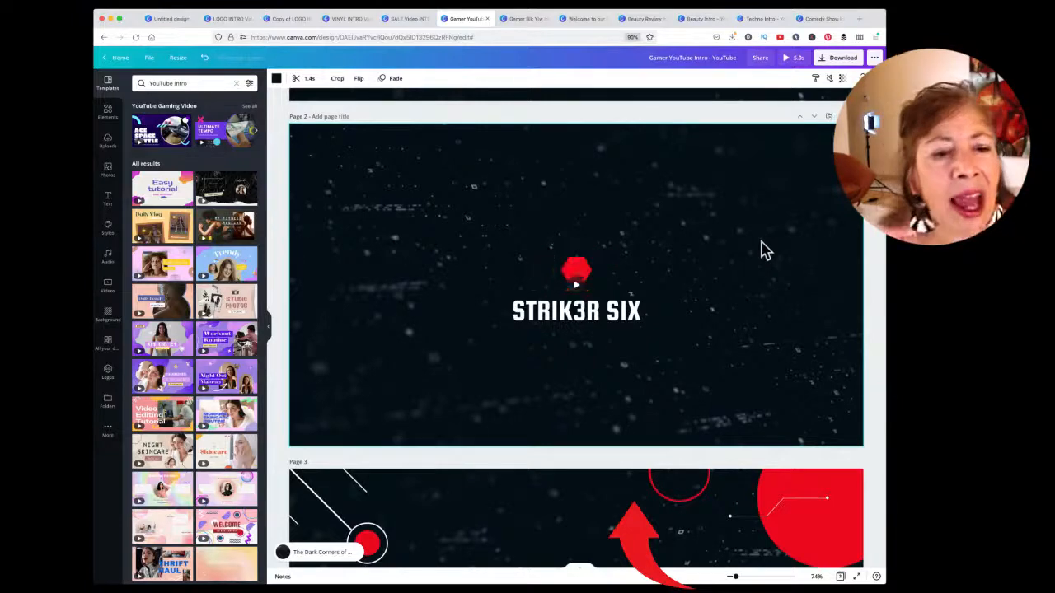
{"action": "left_click", "coordinate": [813, 121]}
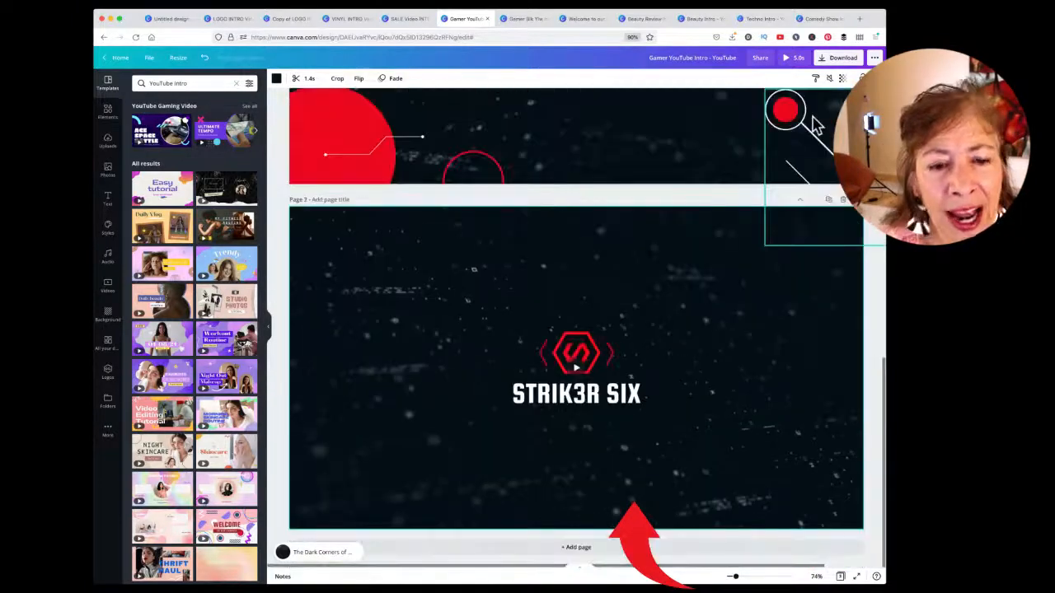
{"action": "left_click", "coordinate": [800, 201]}
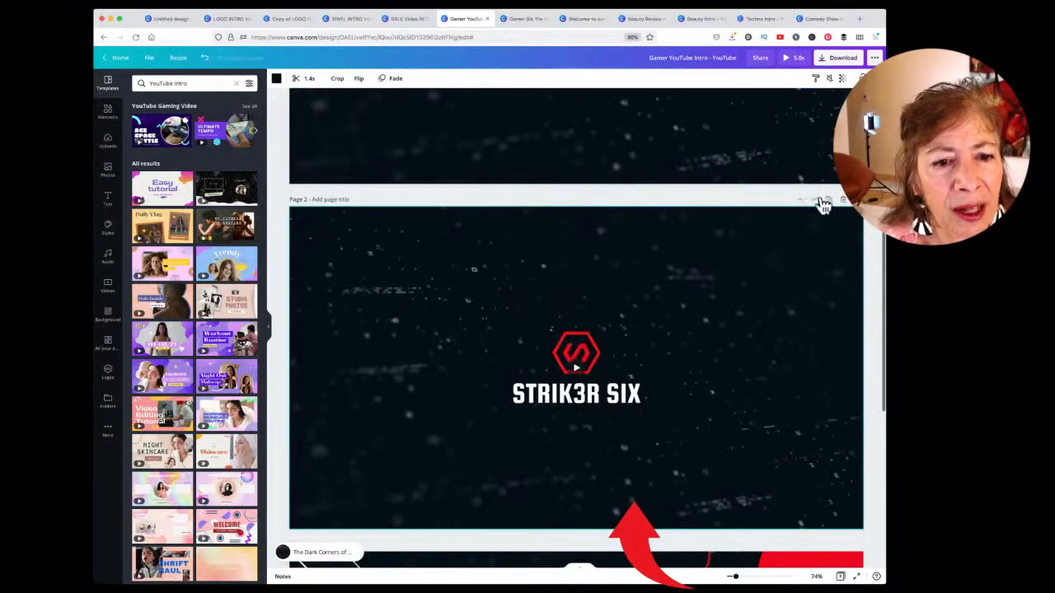
{"action": "left_click", "coordinate": [800, 201]}
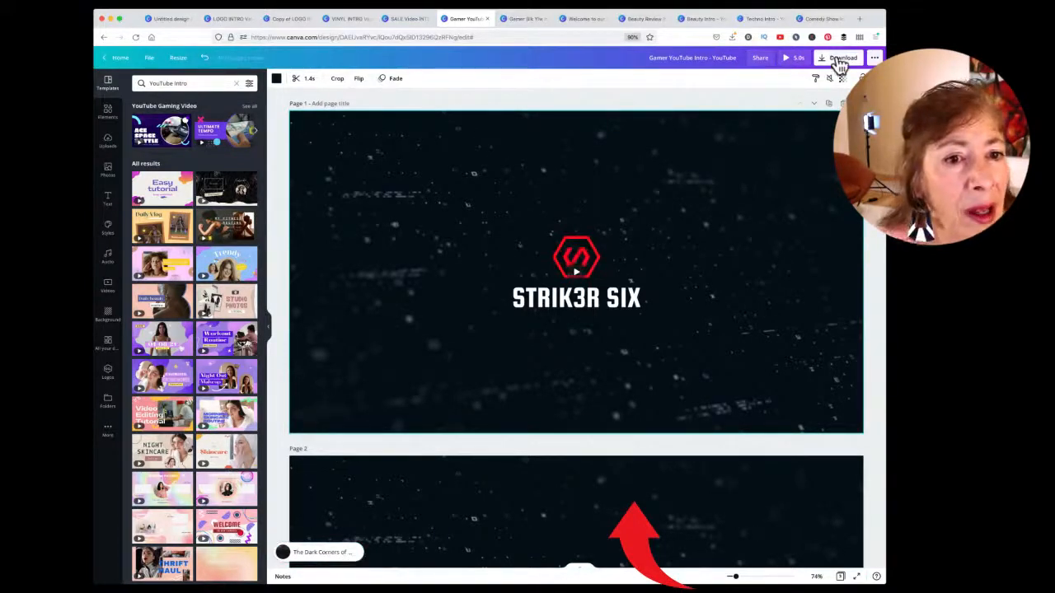
- Preview the gamer intro, then move the STRIK3R SIX logo group on page 1 slightly up and to the left
{"action": "left_click", "coordinate": [785, 64]}
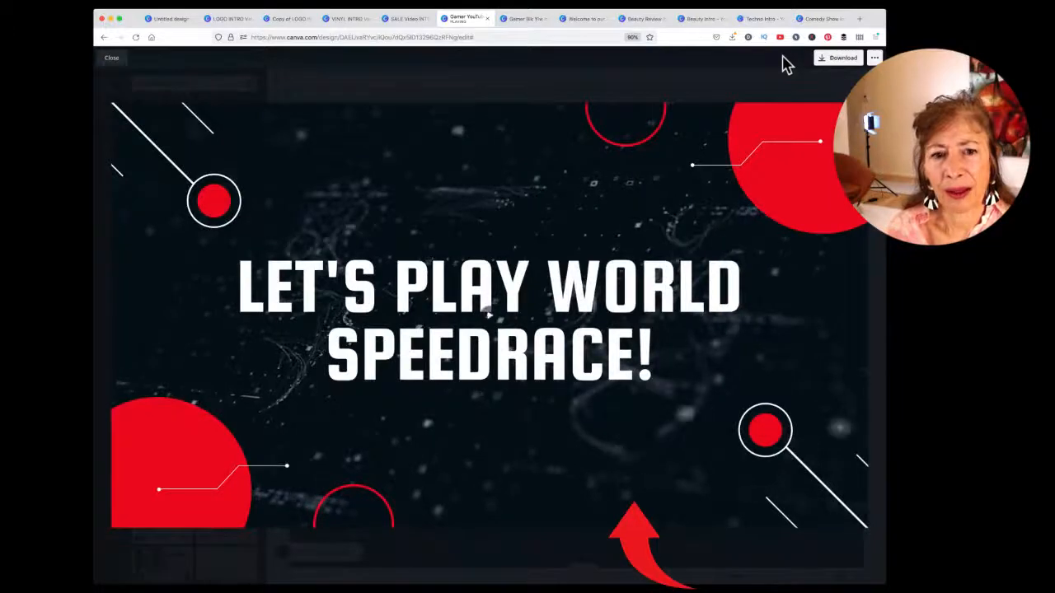
{"action": "left_click", "coordinate": [113, 59]}
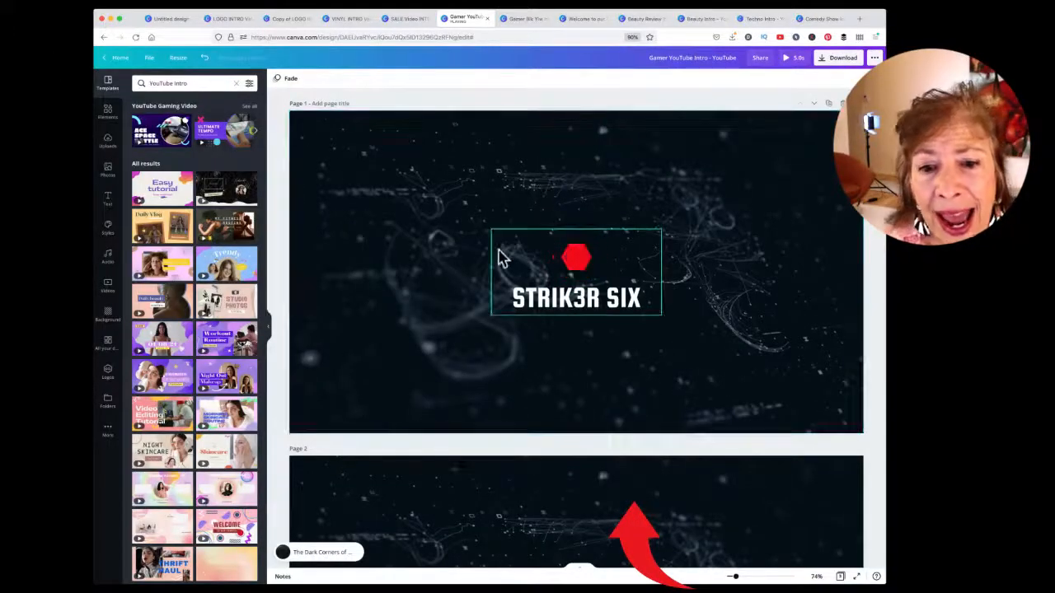
{"action": "left_click_drag", "start_coordinate": [572, 255], "coordinate": [542, 226]}
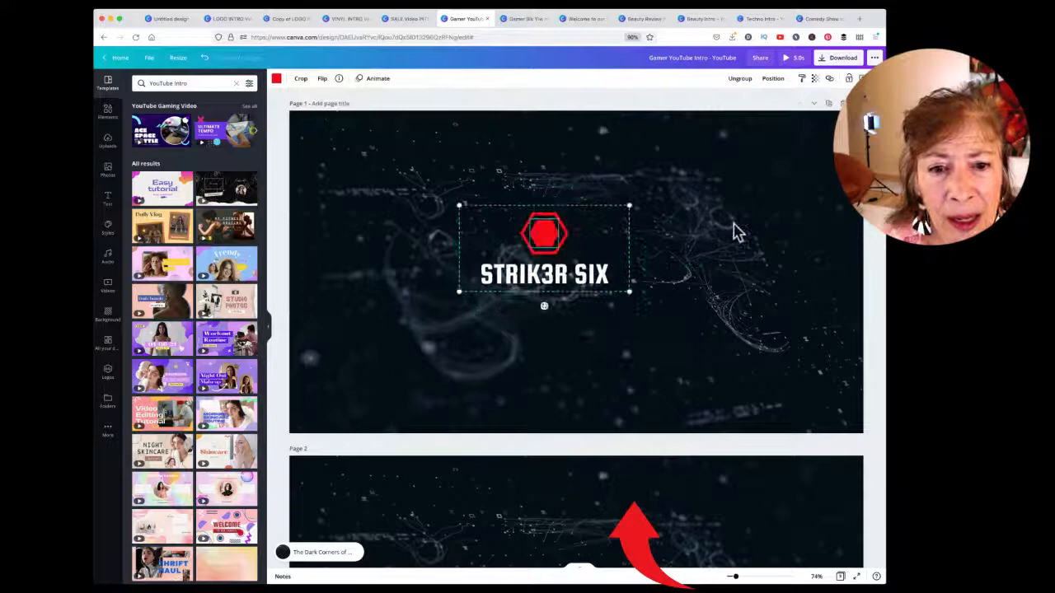
{"action": "left_click", "coordinate": [678, 228]}
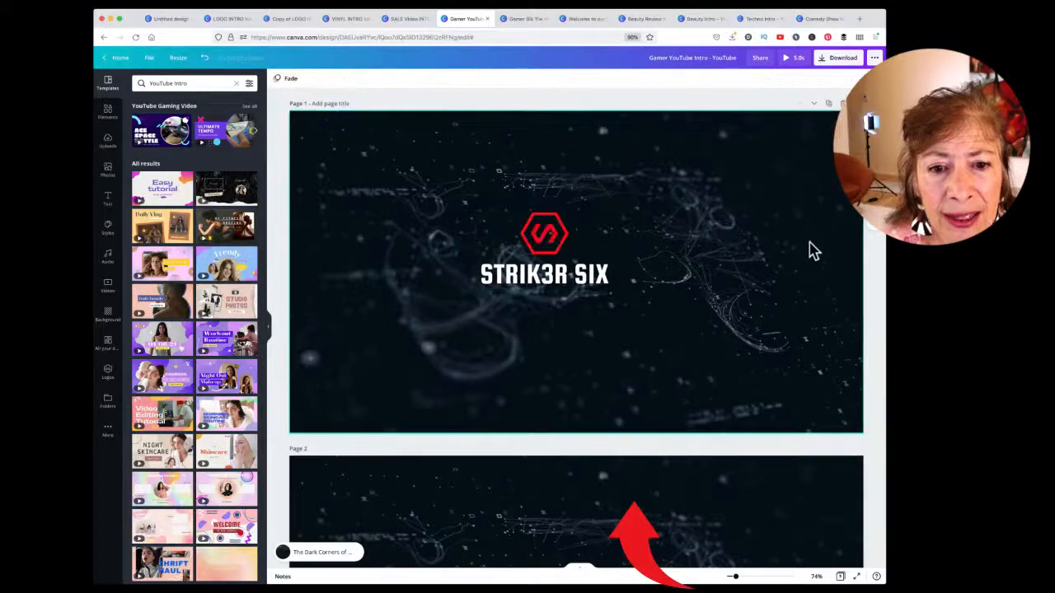
- Shift the LET'S PLAY WORLD SPEEDRACE! heading on page 3 slightly to the left
{"action": "left_click", "coordinate": [791, 371]}
{"action": "scroll", "coordinate": [678, 365], "scroll_direction": "down", "scroll_amount": 10}
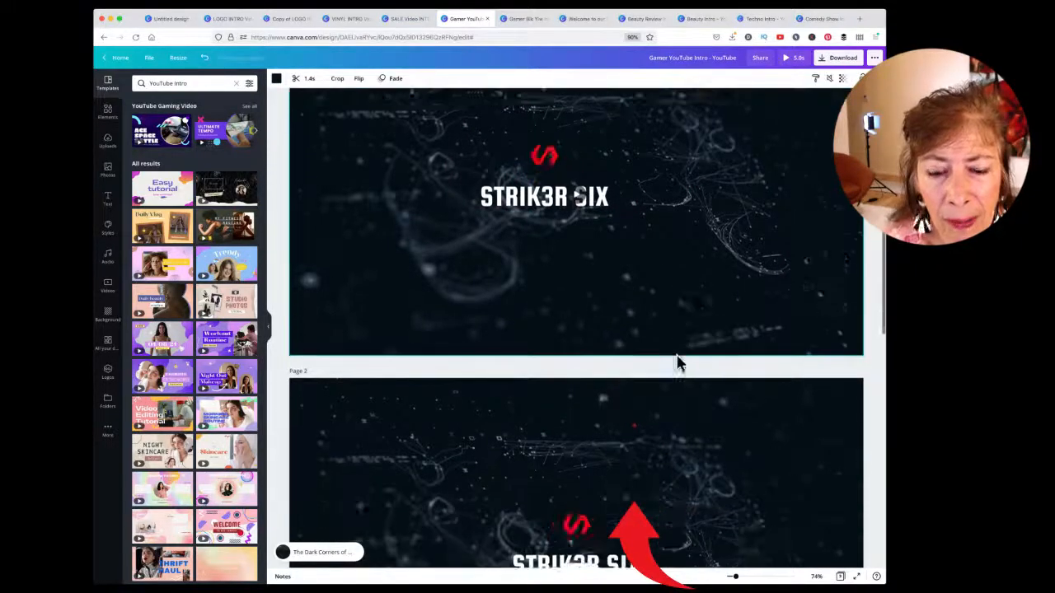
{"action": "scroll", "coordinate": [678, 365], "scroll_direction": "down", "scroll_amount": 5}
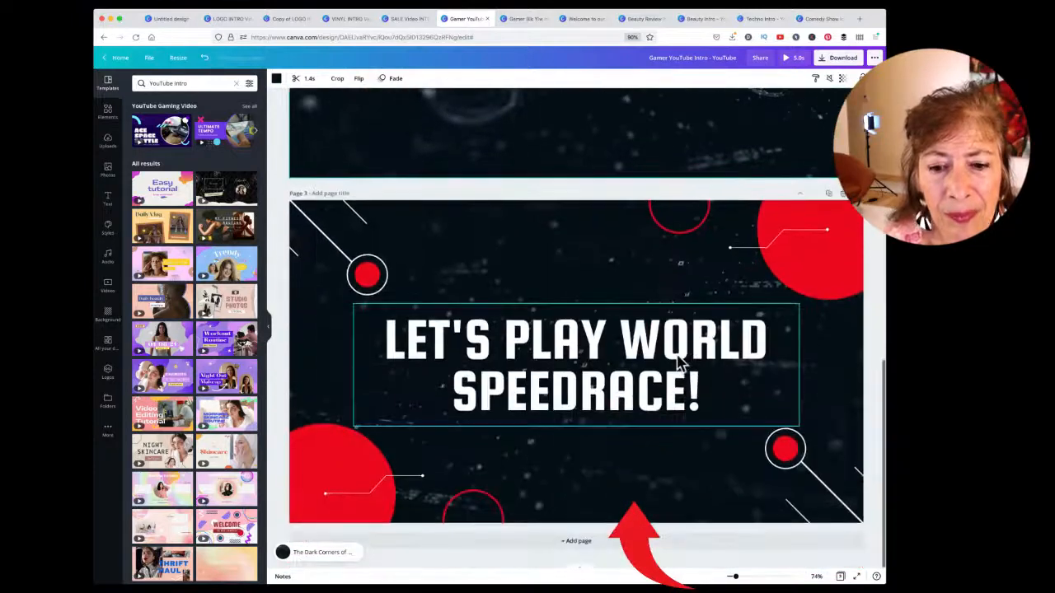
{"action": "left_click", "coordinate": [551, 340]}
{"action": "left_click_drag", "start_coordinate": [552, 334], "coordinate": [544, 337]}
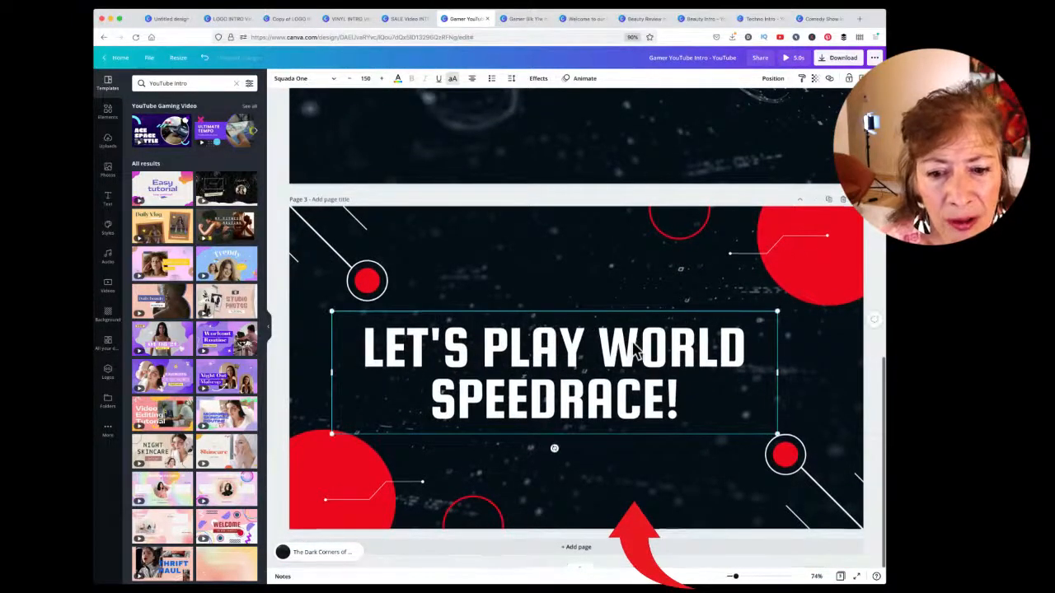
{"action": "left_click_drag", "start_coordinate": [651, 358], "coordinate": [665, 352]}
- Move the corner red circle graphics on page 3 slightly inward around the heading, then preview the gamer intro
{"action": "mouse_move", "coordinate": [361, 275]}
{"action": "left_mouse_down"}
{"action": "mouse_move", "coordinate": [391, 272]}
{"action": "mouse_move", "coordinate": [332, 270]}
{"action": "mouse_move", "coordinate": [349, 276]}
{"action": "left_mouse_up"}
{"action": "left_click_drag", "start_coordinate": [838, 280], "coordinate": [818, 264]}
{"action": "left_click_drag", "start_coordinate": [657, 224], "coordinate": [662, 247]}
{"action": "left_click_drag", "start_coordinate": [783, 454], "coordinate": [686, 435]}
{"action": "mouse_move", "coordinate": [774, 435]}
{"action": "left_mouse_down"}
{"action": "mouse_move", "coordinate": [770, 401]}
{"action": "mouse_move", "coordinate": [775, 438]}
{"action": "mouse_move", "coordinate": [776, 425]}
{"action": "left_mouse_up"}
{"action": "left_click", "coordinate": [384, 453]}
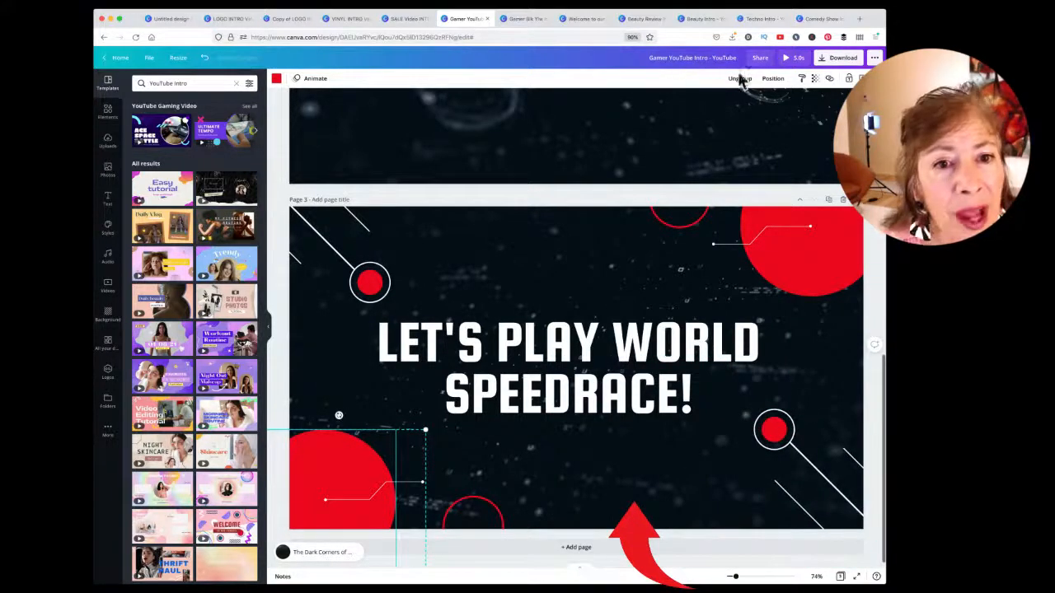
{"action": "left_click", "coordinate": [790, 59]}
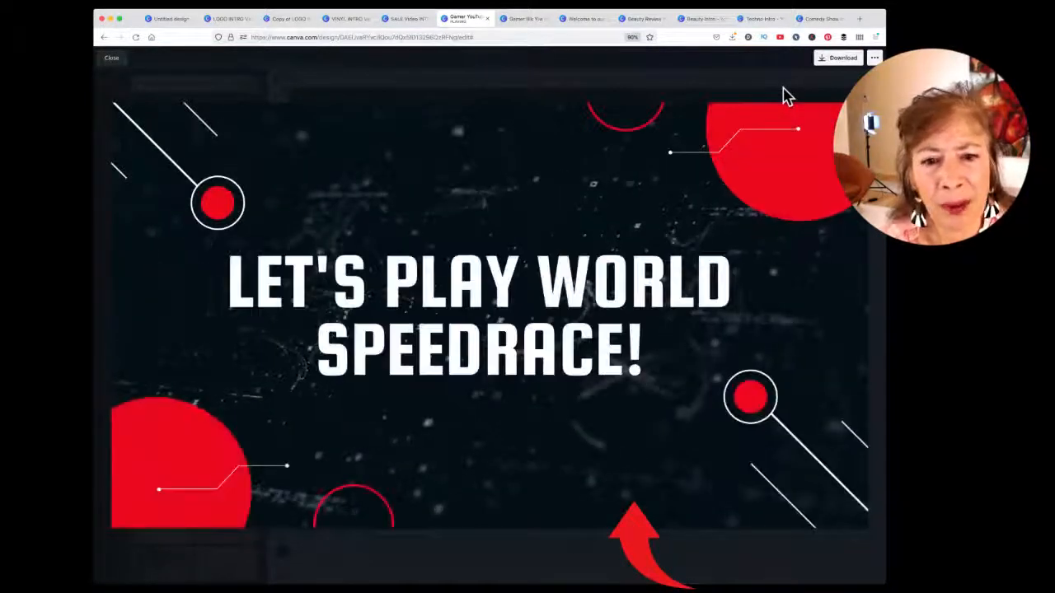
{"action": "left_click", "coordinate": [114, 60]}
- Switch to the Gamer Blk Ylw Intro design, preview it, and look through its three page layouts
{"action": "left_click", "coordinate": [512, 18]}
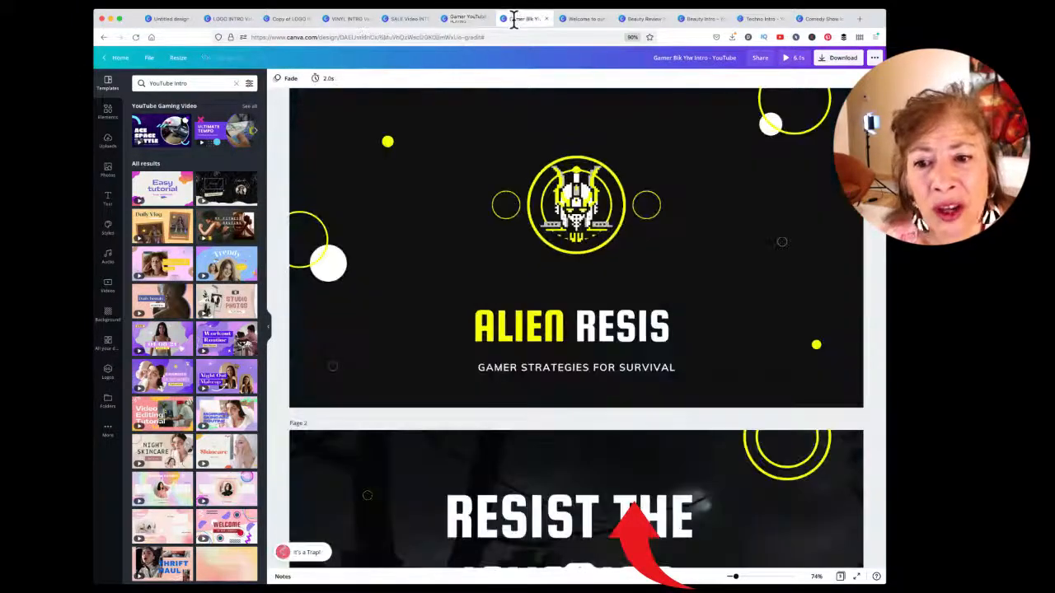
{"action": "left_click", "coordinate": [784, 66]}
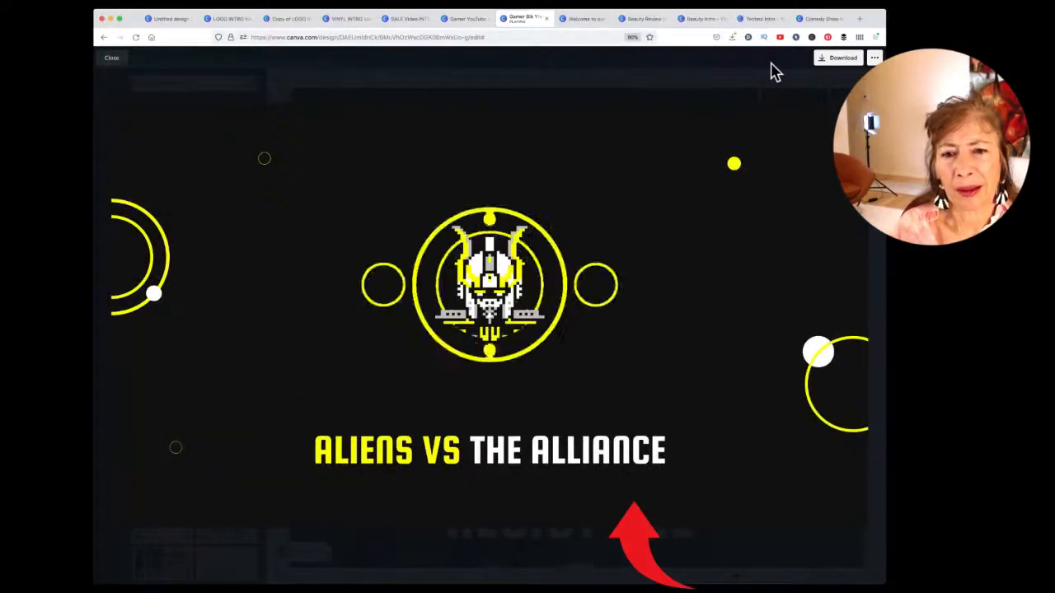
{"action": "left_click", "coordinate": [112, 57]}
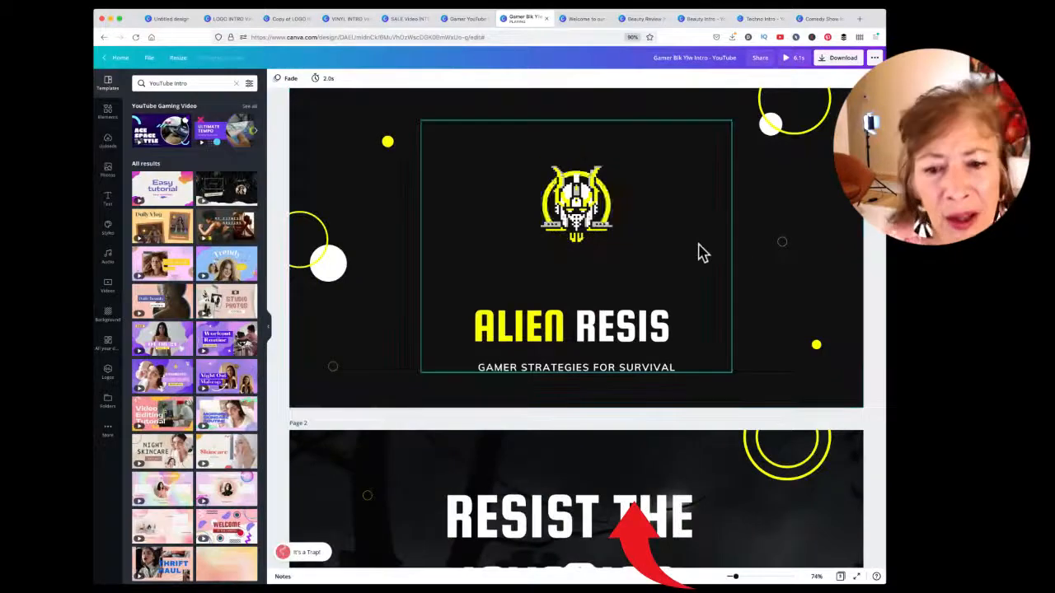
{"action": "scroll", "coordinate": [646, 251], "scroll_direction": "down", "scroll_amount": 1}
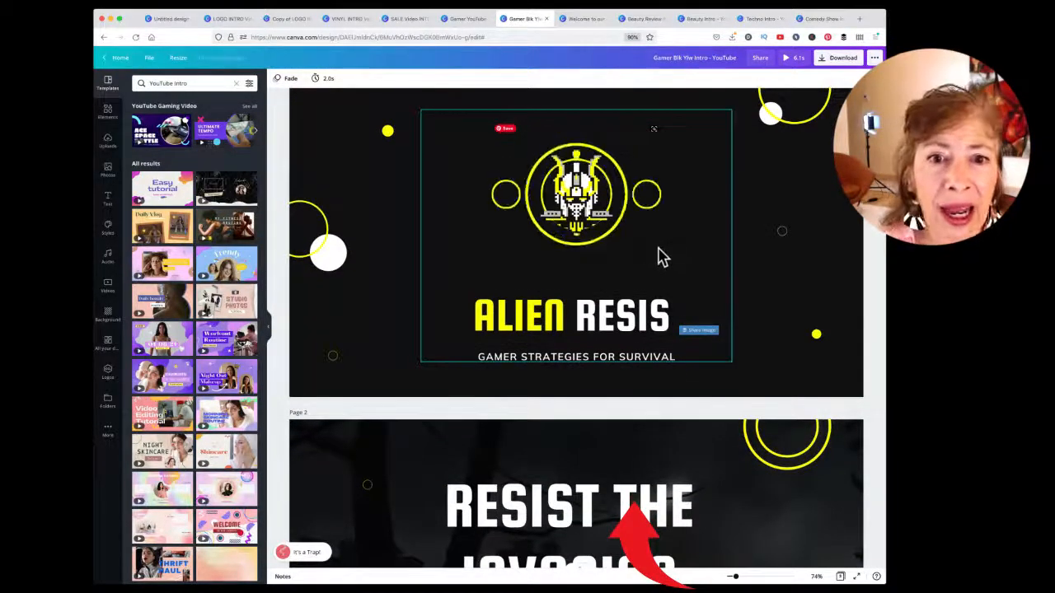
{"action": "scroll", "coordinate": [659, 257], "scroll_direction": "down", "scroll_amount": 10}
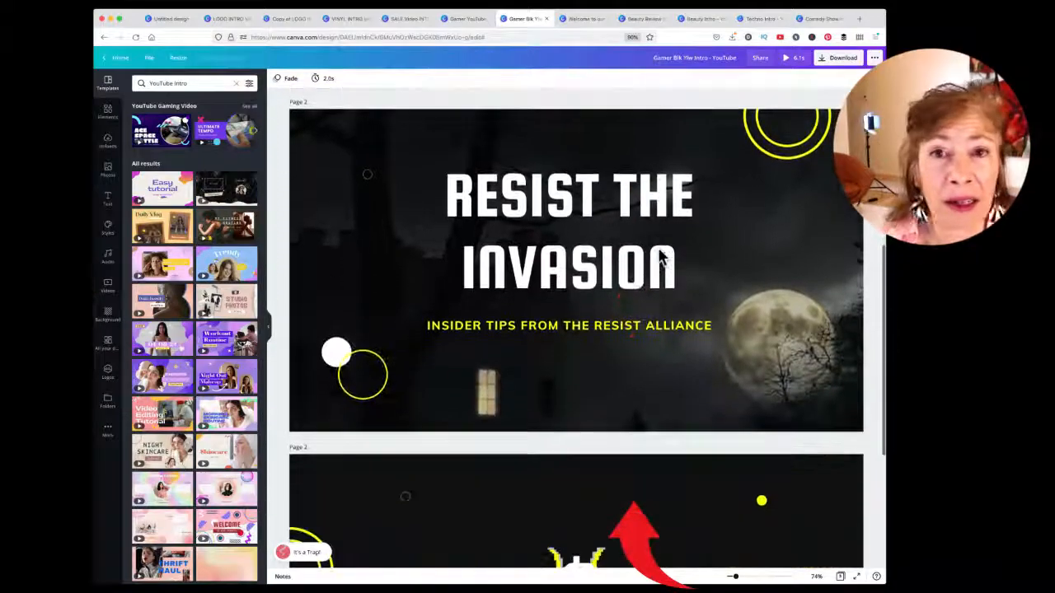
{"action": "scroll", "coordinate": [659, 257], "scroll_direction": "down", "scroll_amount": 3}
{"action": "scroll", "coordinate": [660, 257], "scroll_direction": "down", "scroll_amount": 3}
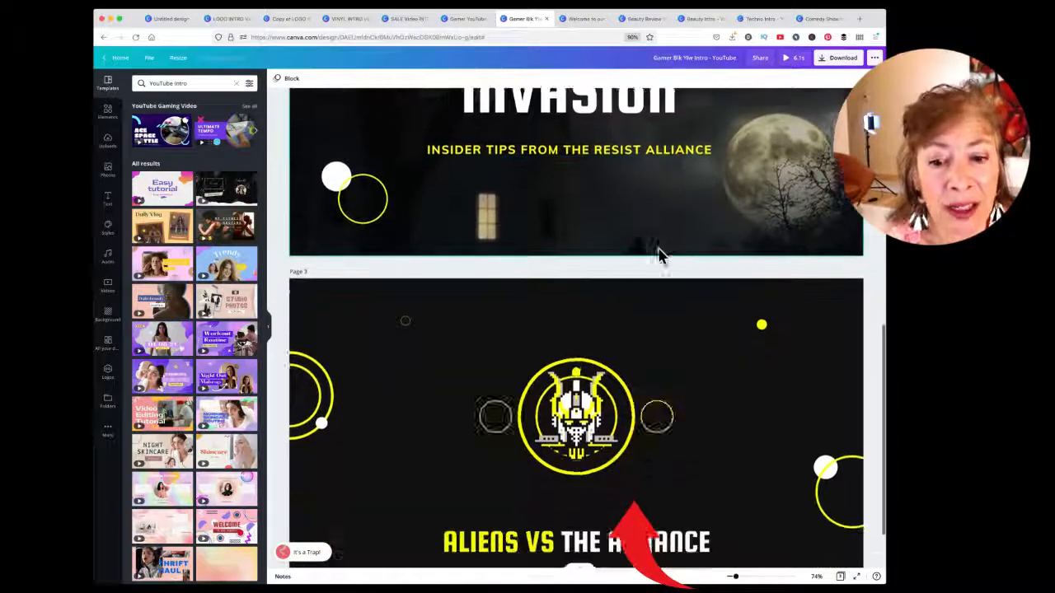
{"action": "scroll", "coordinate": [658, 255], "scroll_direction": "up", "scroll_amount": 10}
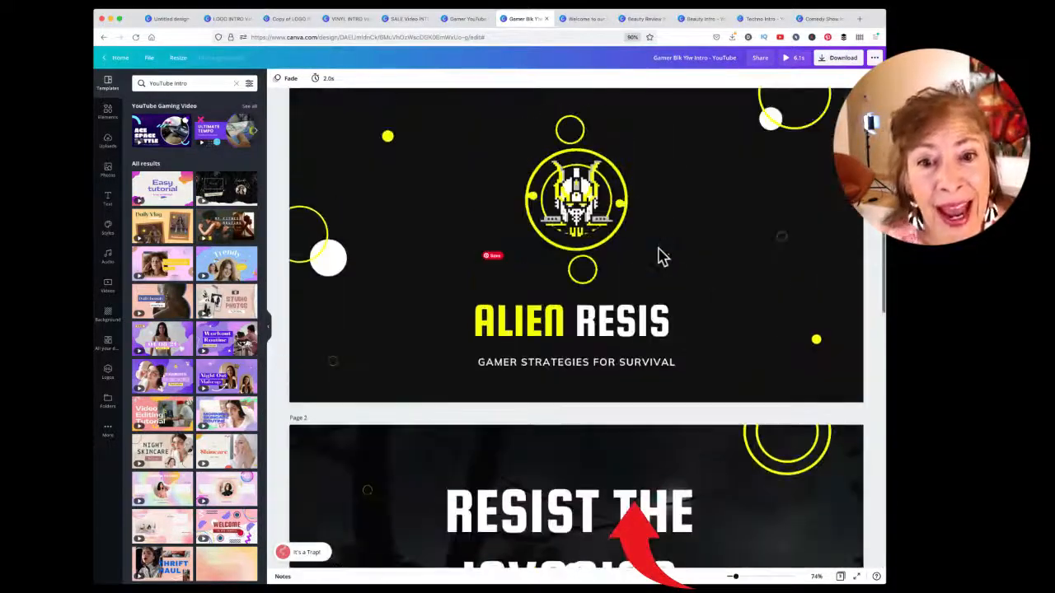
- Switch to the Welcome to our Channel Intro design and preview its animation
{"action": "left_click", "coordinate": [582, 20]}
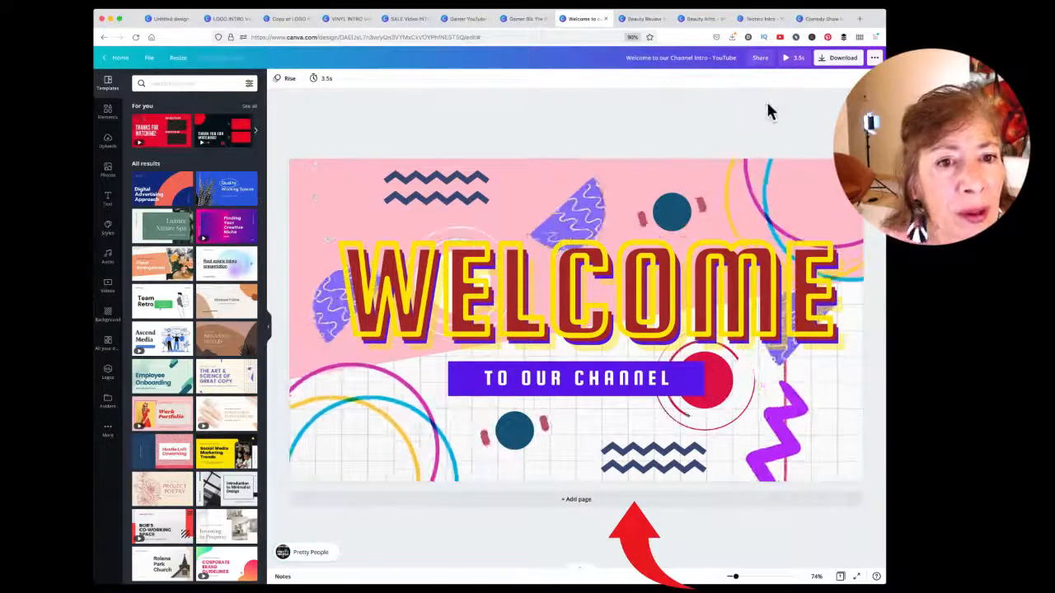
{"action": "left_click", "coordinate": [786, 61]}
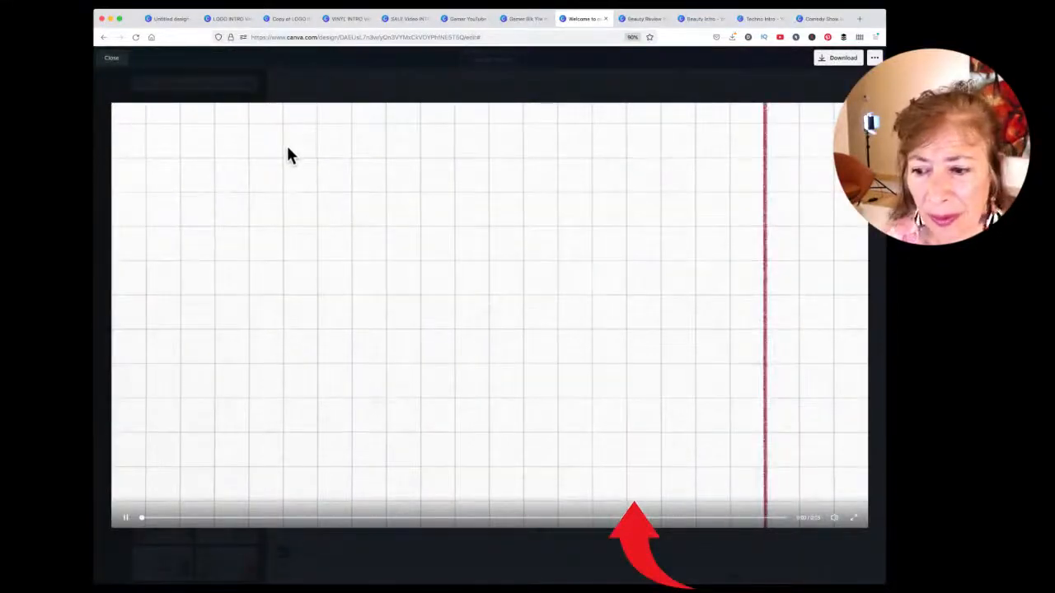
{"action": "left_click", "coordinate": [112, 59]}
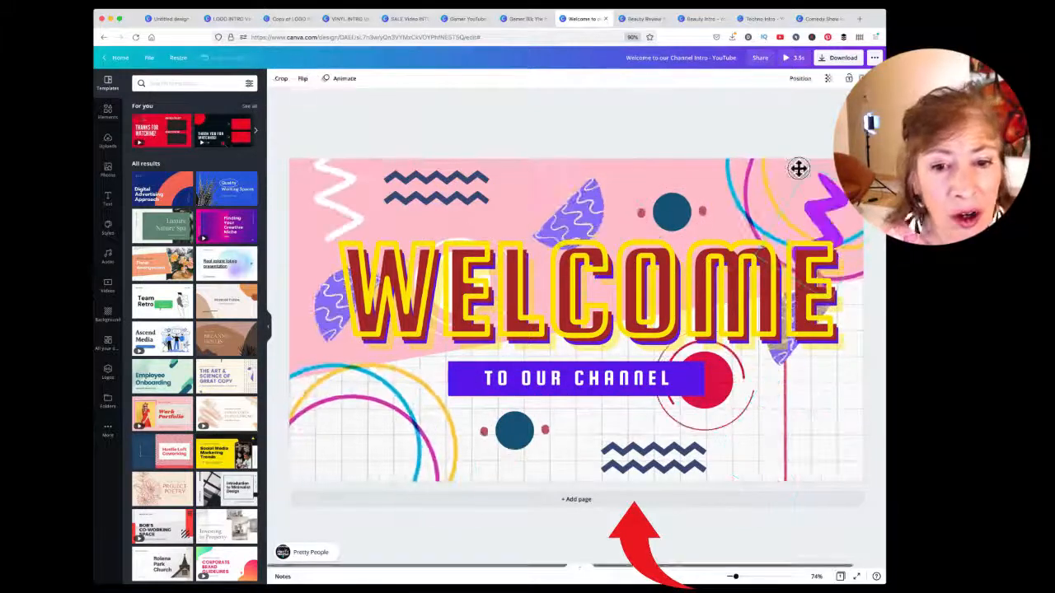
- Shift the red circle graphic slightly down and right, and raise the top WELCOME text above its purple copy
{"action": "left_click", "coordinate": [722, 401]}
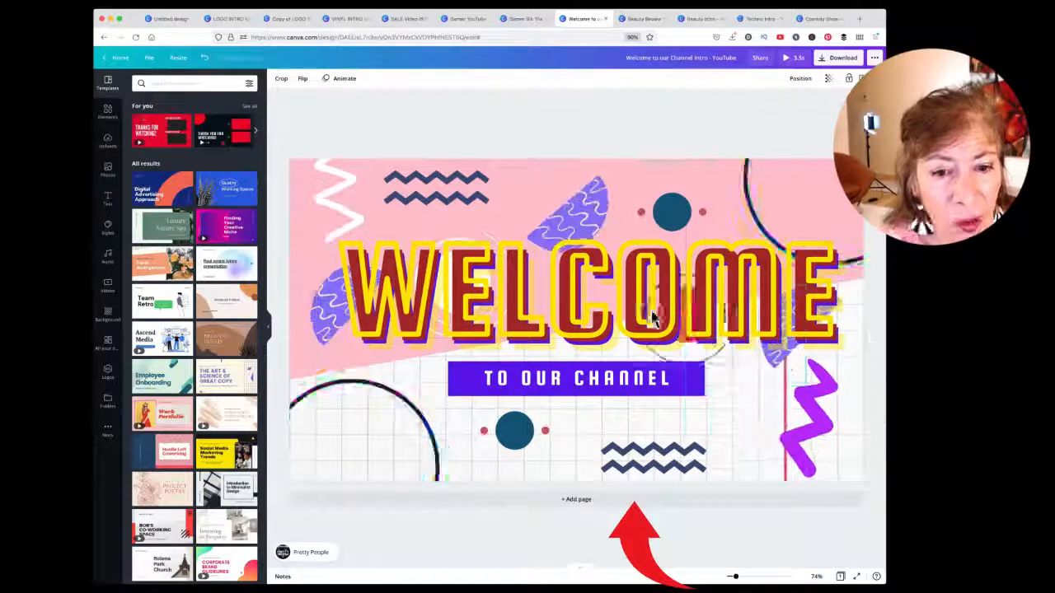
{"action": "left_click", "coordinate": [568, 281]}
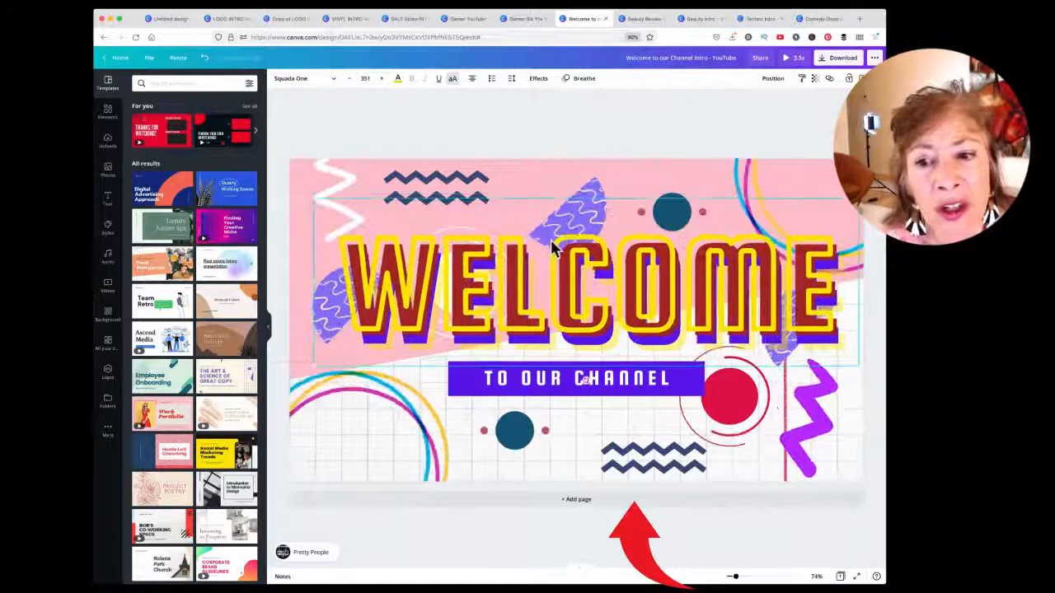
{"action": "left_click_drag", "start_coordinate": [513, 279], "coordinate": [502, 210]}
- Try the Shadow, Lift, Hollow, Echo and Neon effects on the top WELCOME text and apply Glitch
{"action": "left_click", "coordinate": [537, 79]}
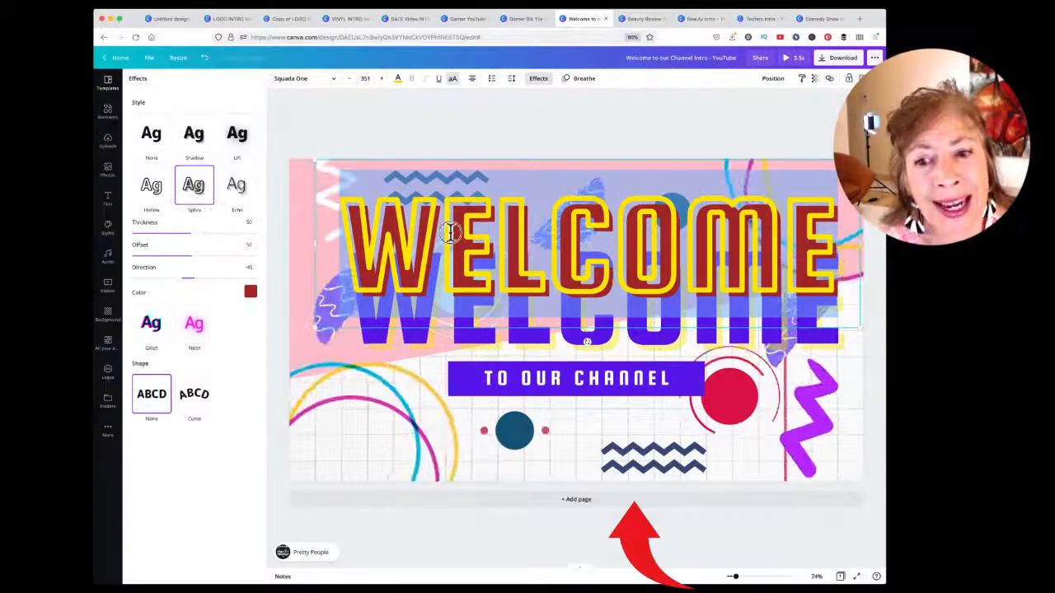
{"action": "left_click", "coordinate": [195, 142]}
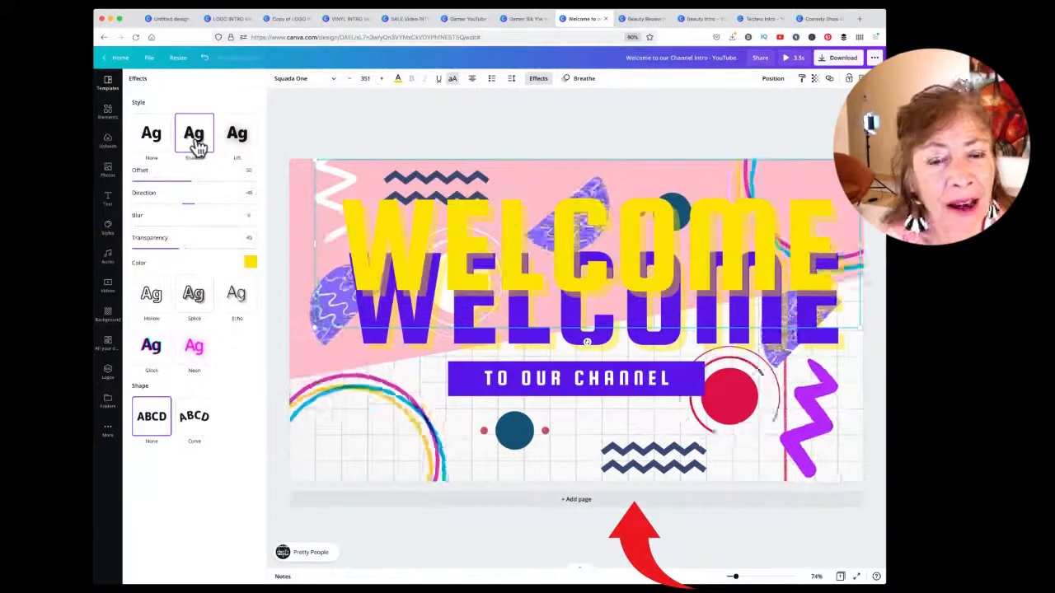
{"action": "left_click", "coordinate": [236, 142]}
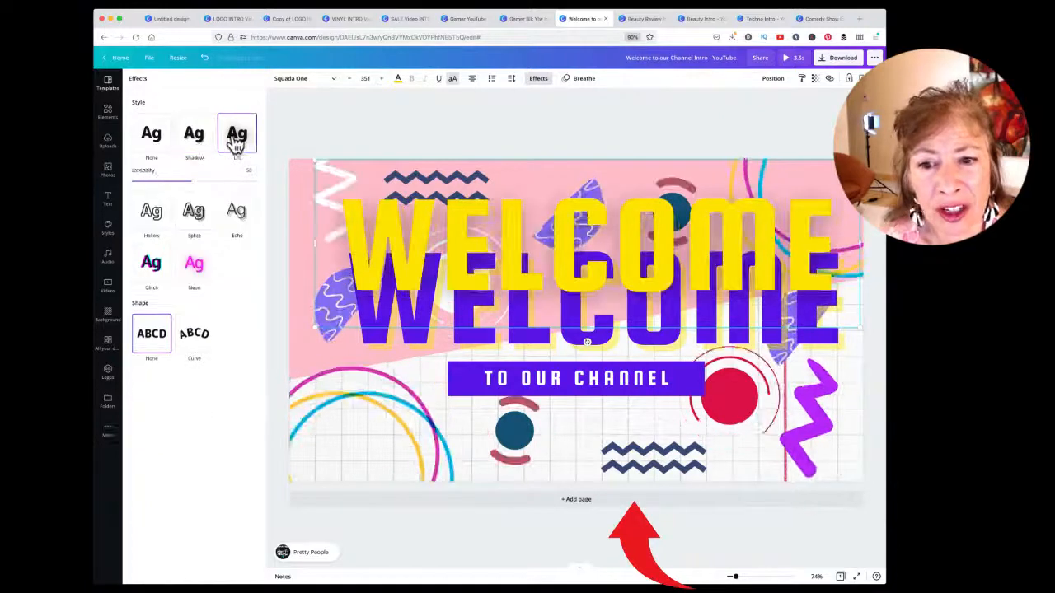
{"action": "left_click", "coordinate": [157, 210]}
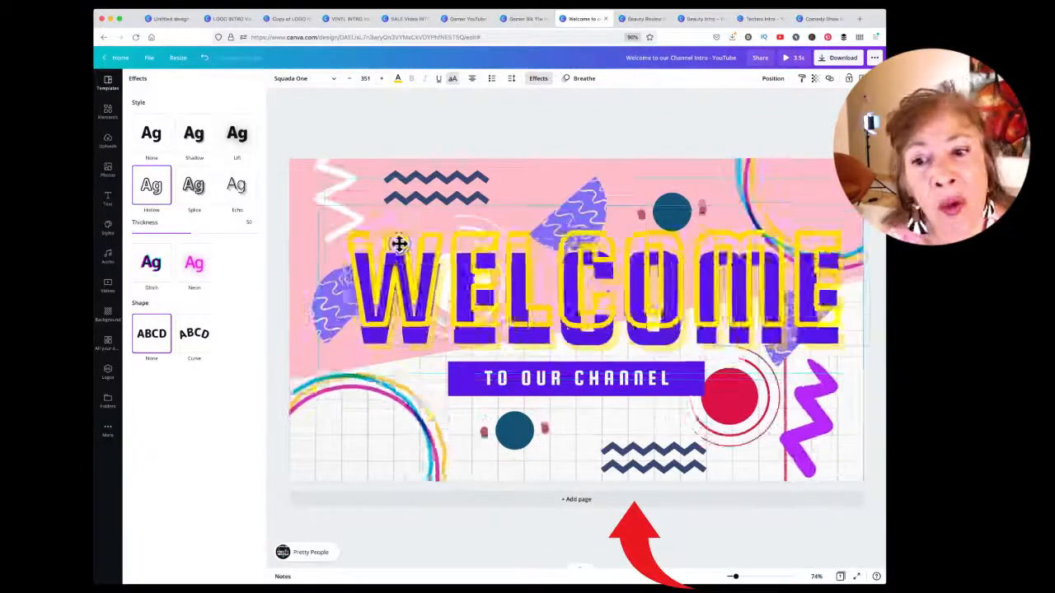
{"action": "left_click", "coordinate": [230, 184]}
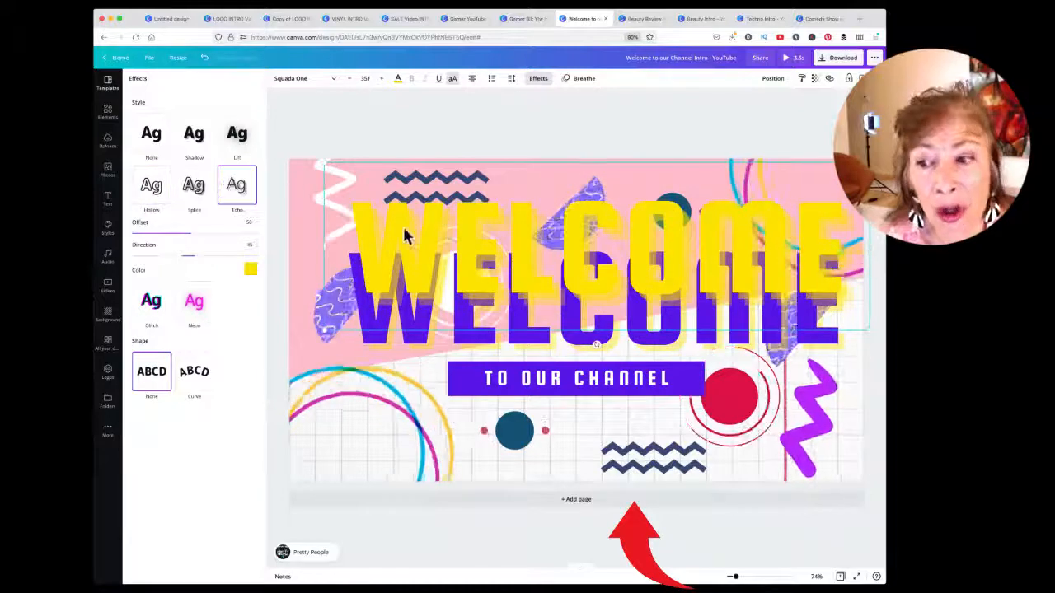
{"action": "left_click", "coordinate": [194, 304]}
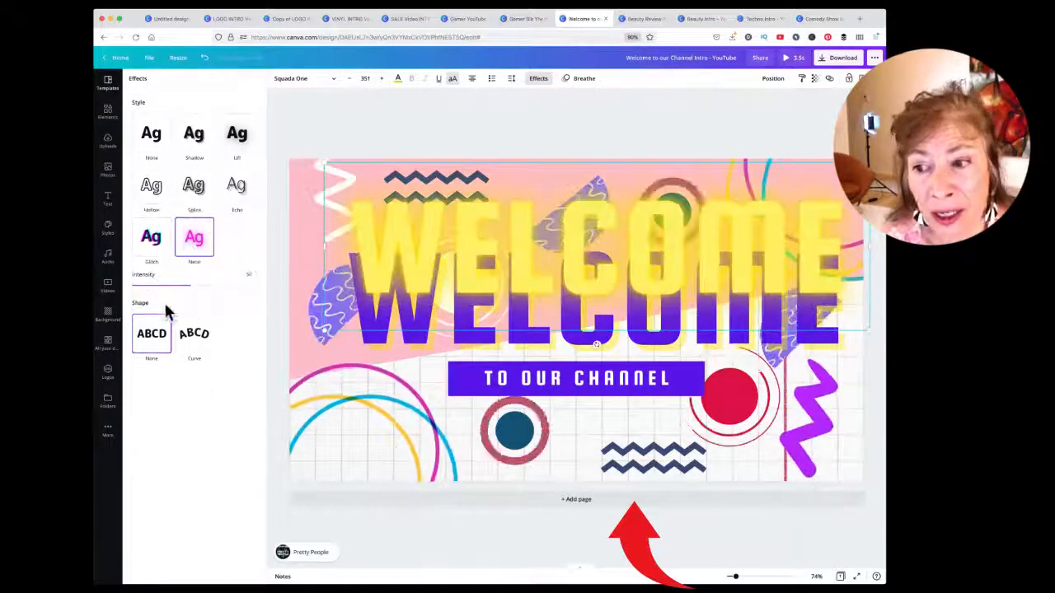
{"action": "left_click", "coordinate": [157, 239]}
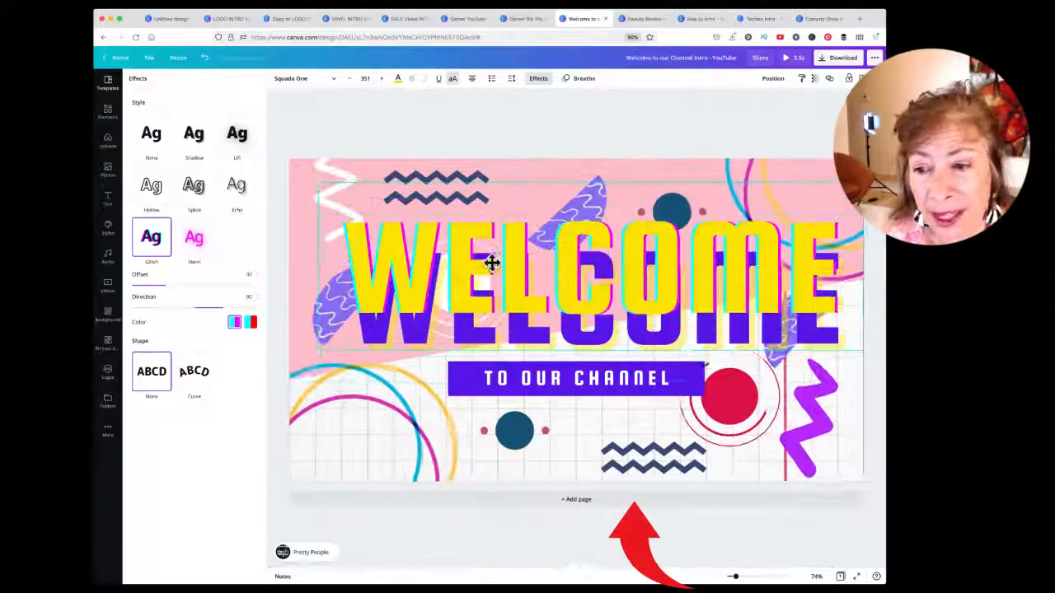
- Curve the top WELCOME text with a curve value of 64 and reposition it above the purple copy
{"action": "left_click", "coordinate": [201, 377]}
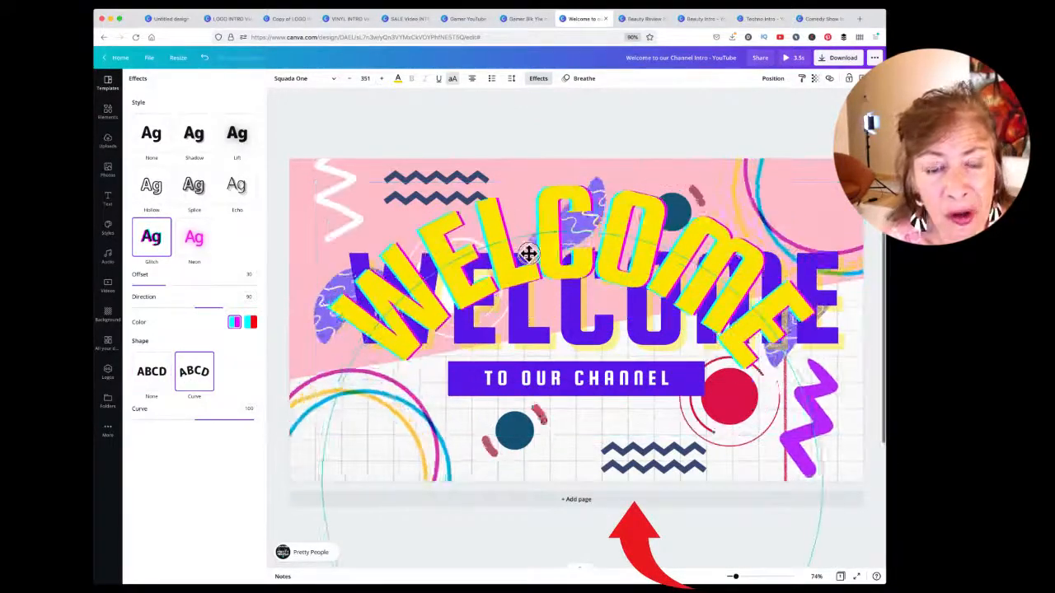
{"action": "left_click_drag", "start_coordinate": [195, 421], "coordinate": [236, 426]}
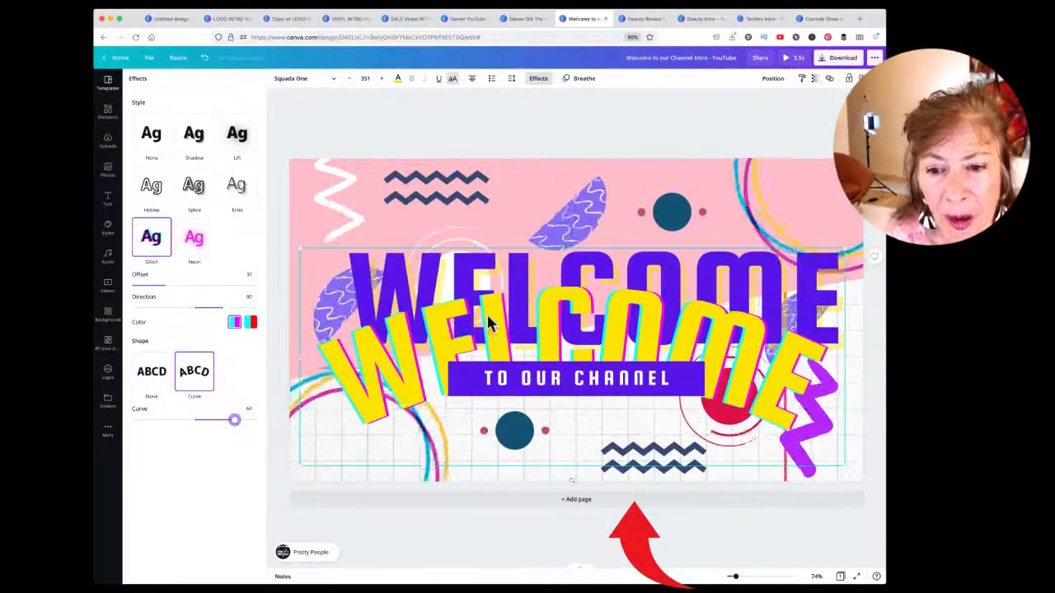
{"action": "left_click_drag", "start_coordinate": [489, 322], "coordinate": [492, 213]}
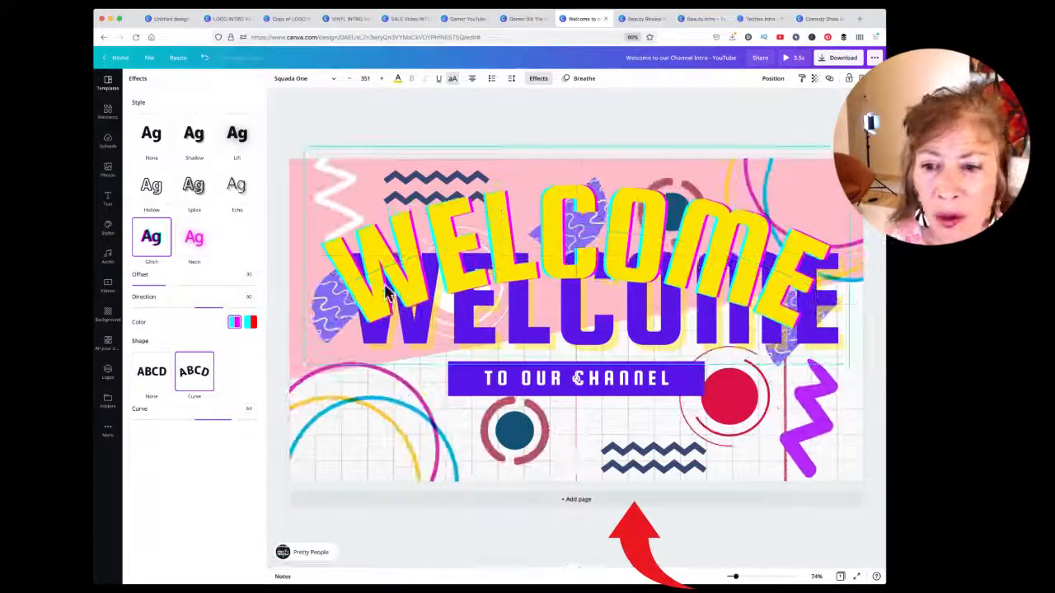
- Shift the TO OUR CHANNEL banner slightly right, and try the Archivo Black and Avatar fonts on its text
{"action": "left_click", "coordinate": [599, 385]}
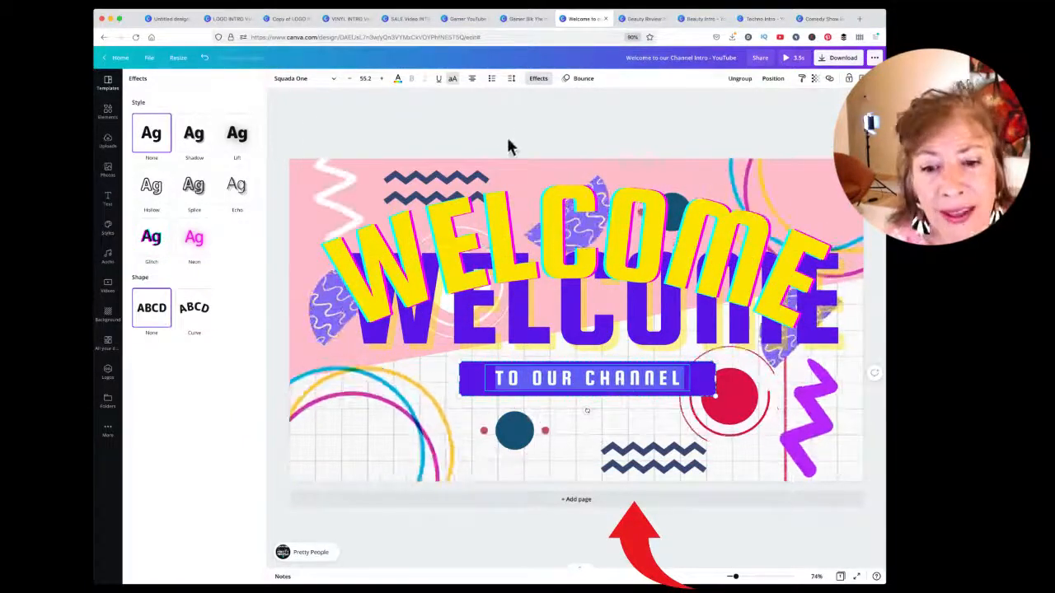
{"action": "left_click", "coordinate": [290, 82]}
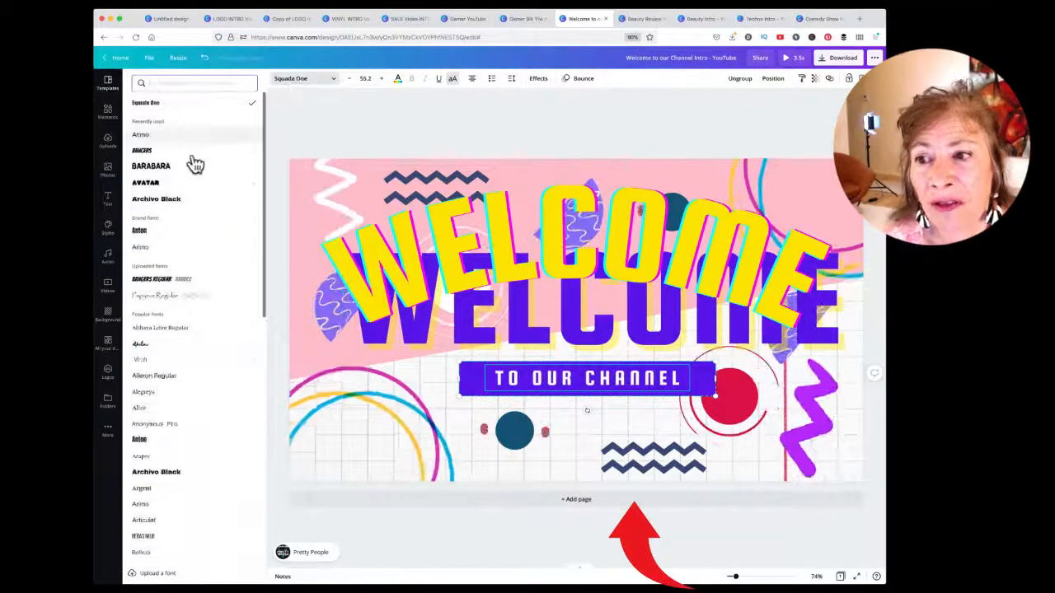
{"action": "left_click", "coordinate": [156, 203]}
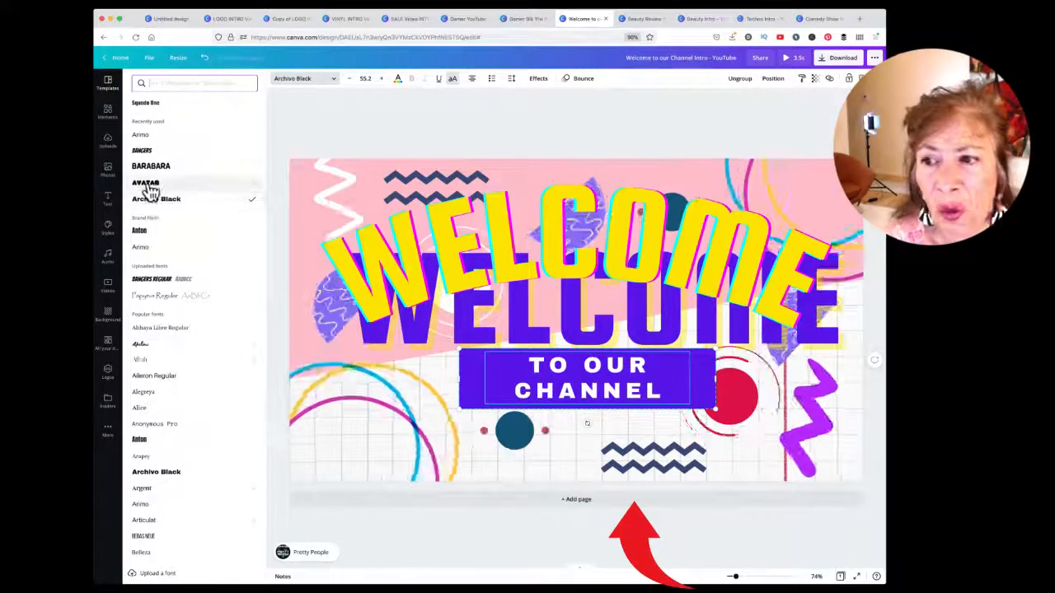
{"action": "left_click", "coordinate": [144, 184]}
- Try Tomorrow, Rig Solid Medium Fill, Cosmic Octo and Megrim from sci-fi and futuristic font searches on the banner text, and apply Cosmic Octo Heavy
{"action": "left_click", "coordinate": [193, 83]}
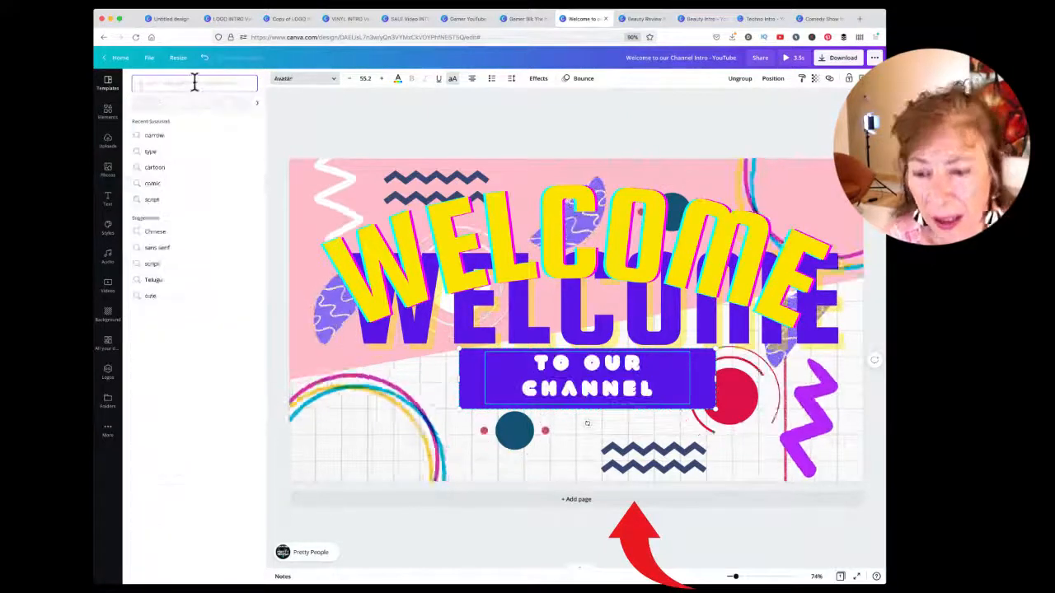
{"action": "type", "text": "si"}
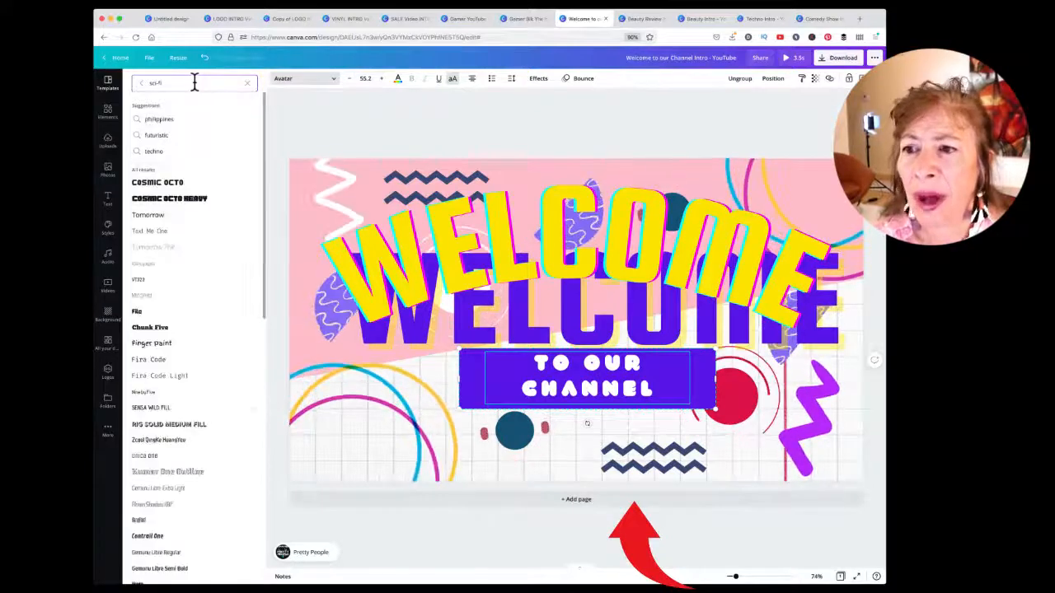
{"action": "left_click", "coordinate": [167, 186]}
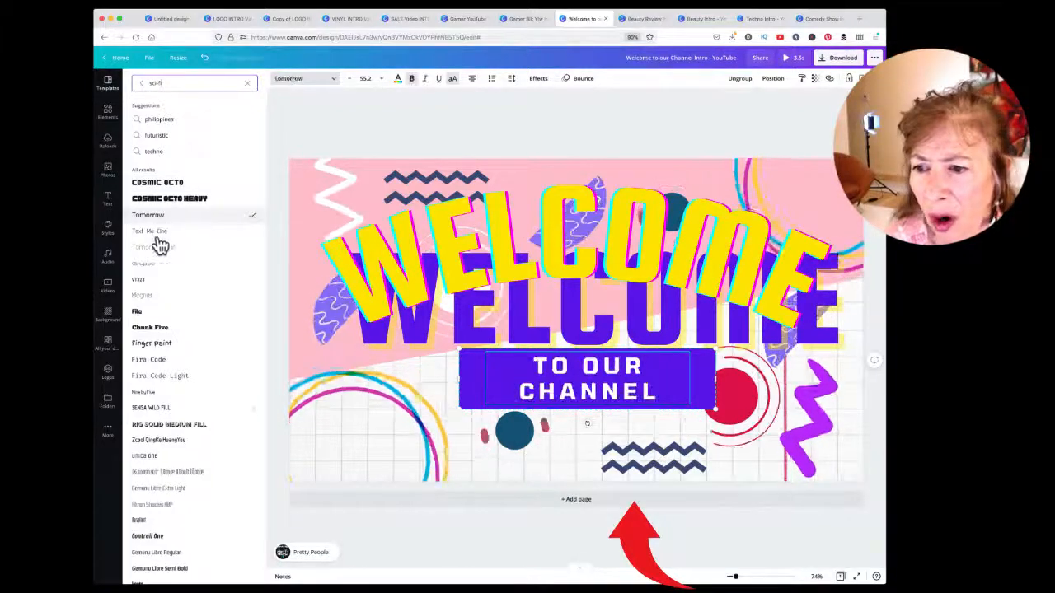
{"action": "left_click", "coordinate": [169, 425]}
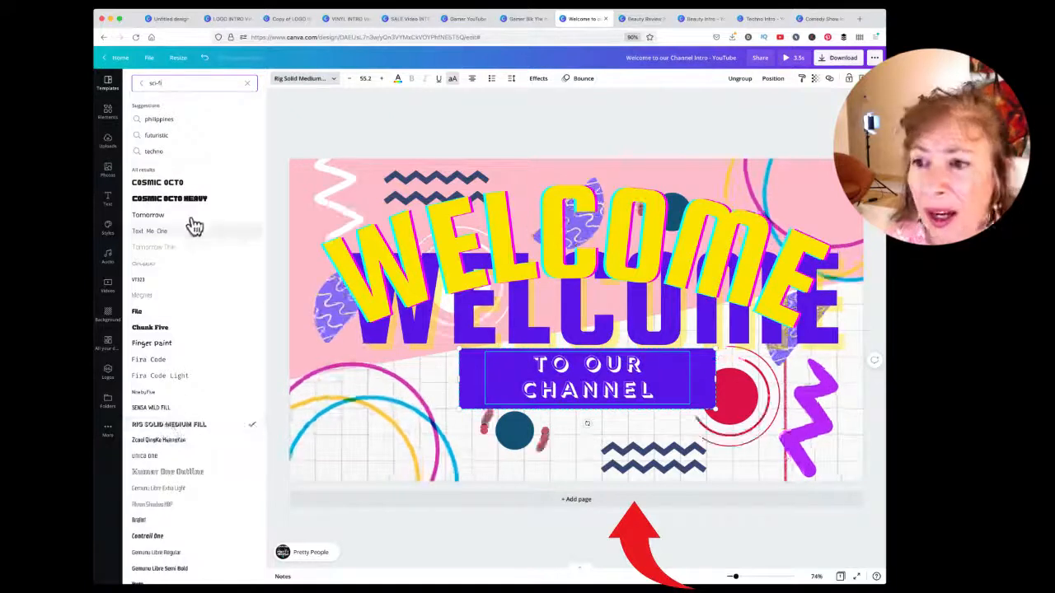
{"action": "left_click", "coordinate": [168, 183]}
{"action": "left_click", "coordinate": [158, 137]}
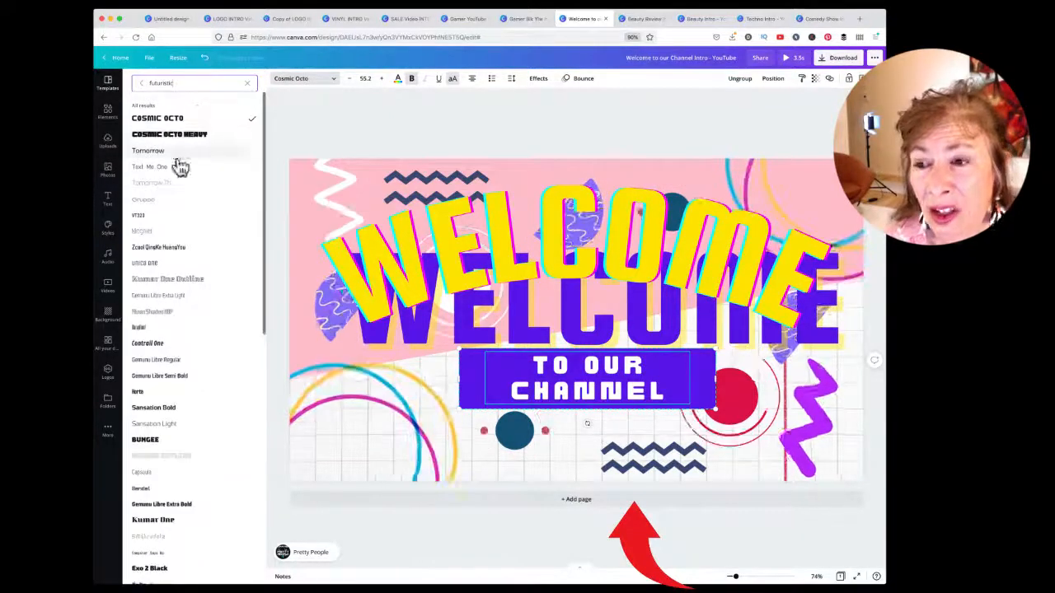
{"action": "left_click", "coordinate": [151, 206]}
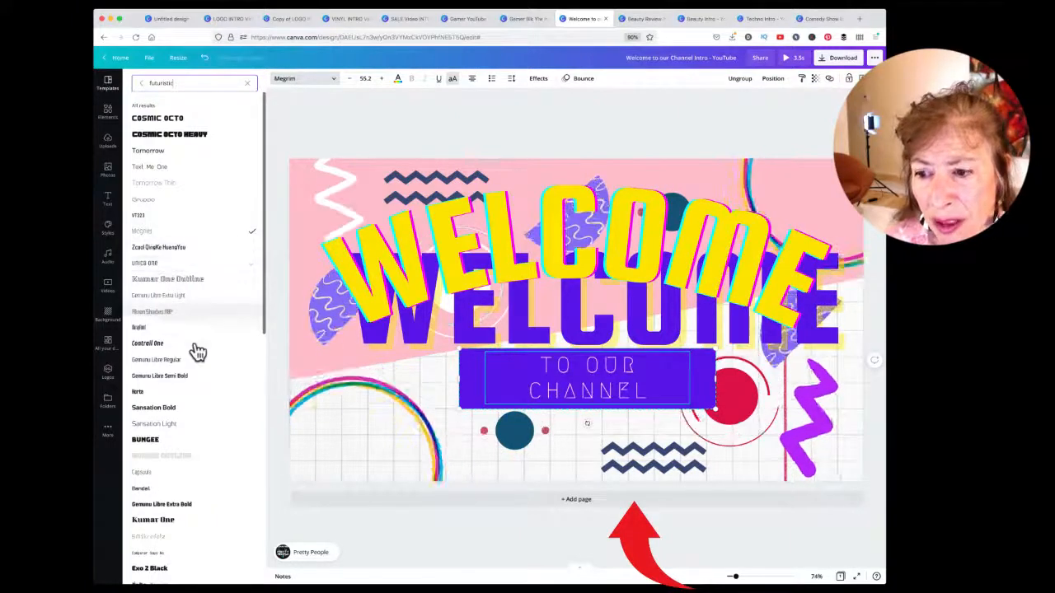
{"action": "left_click", "coordinate": [168, 133]}
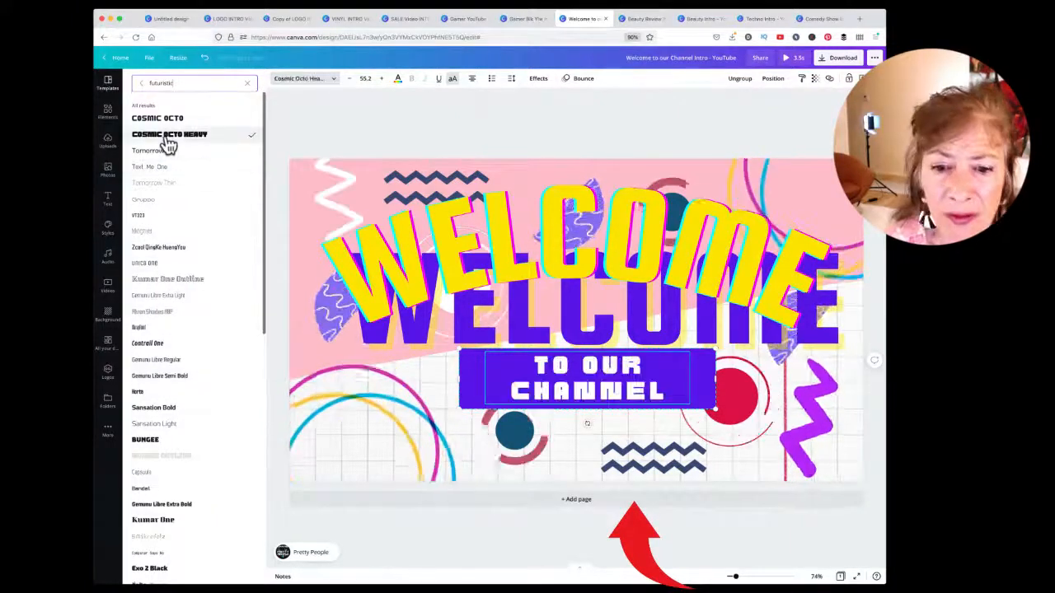
- Switch to the Beauty Review Intro design and preview its animation, then return to the editor
{"action": "left_click", "coordinate": [643, 24]}
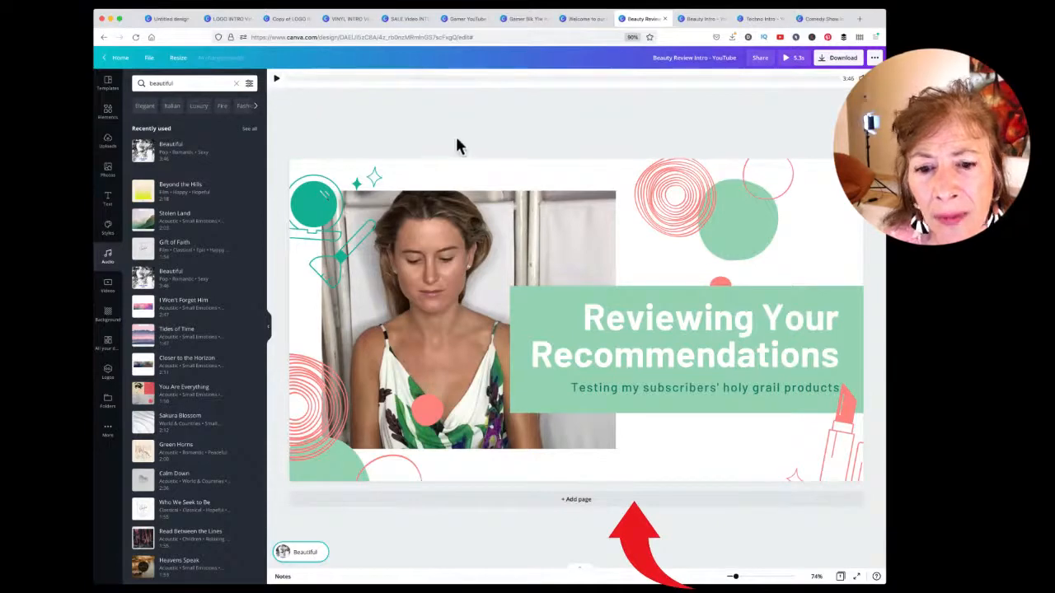
{"action": "left_click", "coordinate": [789, 62]}
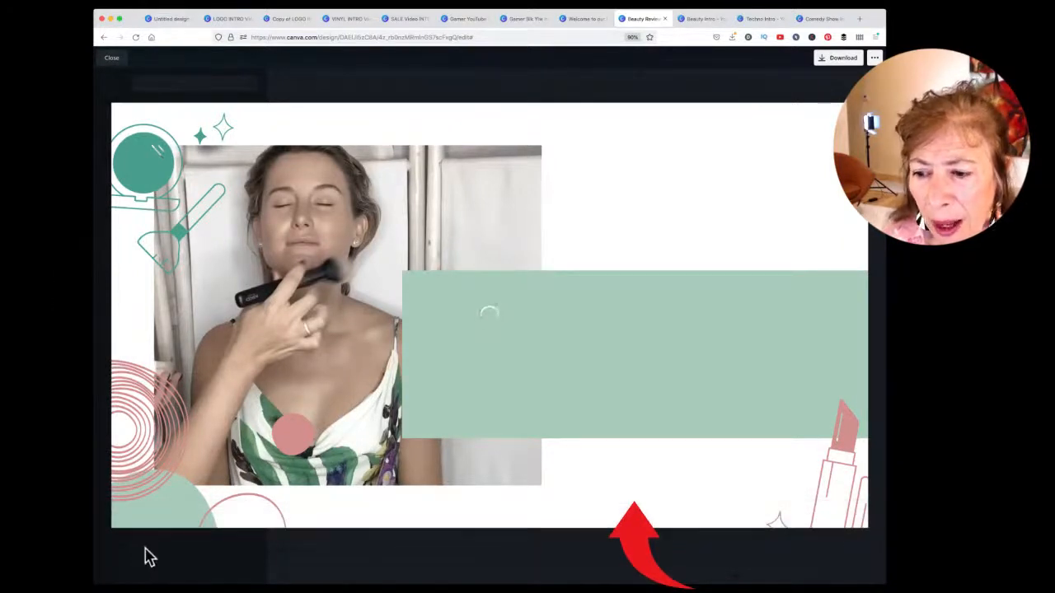
{"action": "left_click_drag", "start_coordinate": [144, 524], "coordinate": [56, 498]}
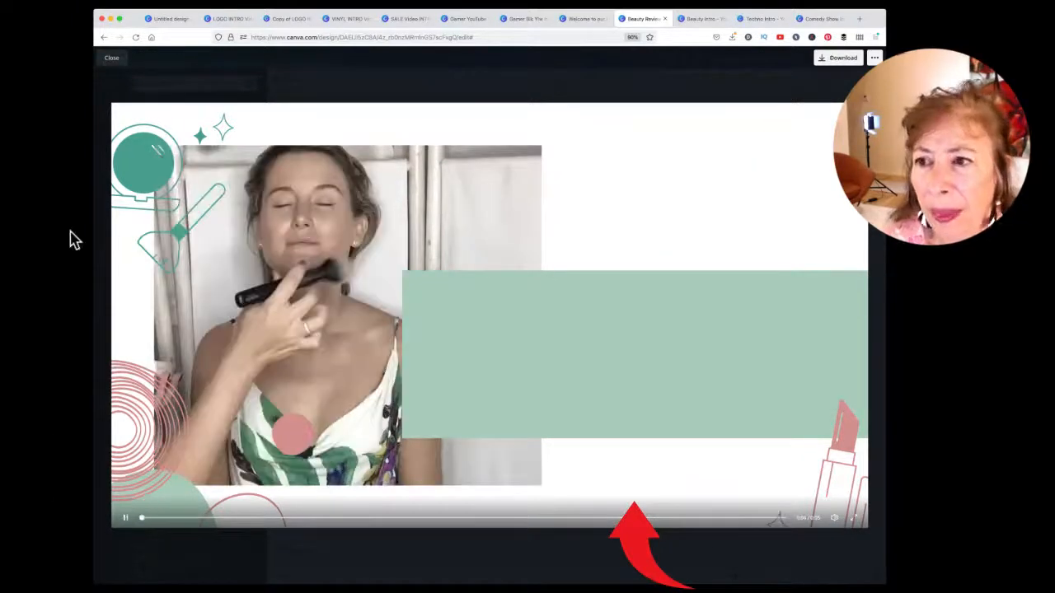
{"action": "left_click", "coordinate": [111, 56]}
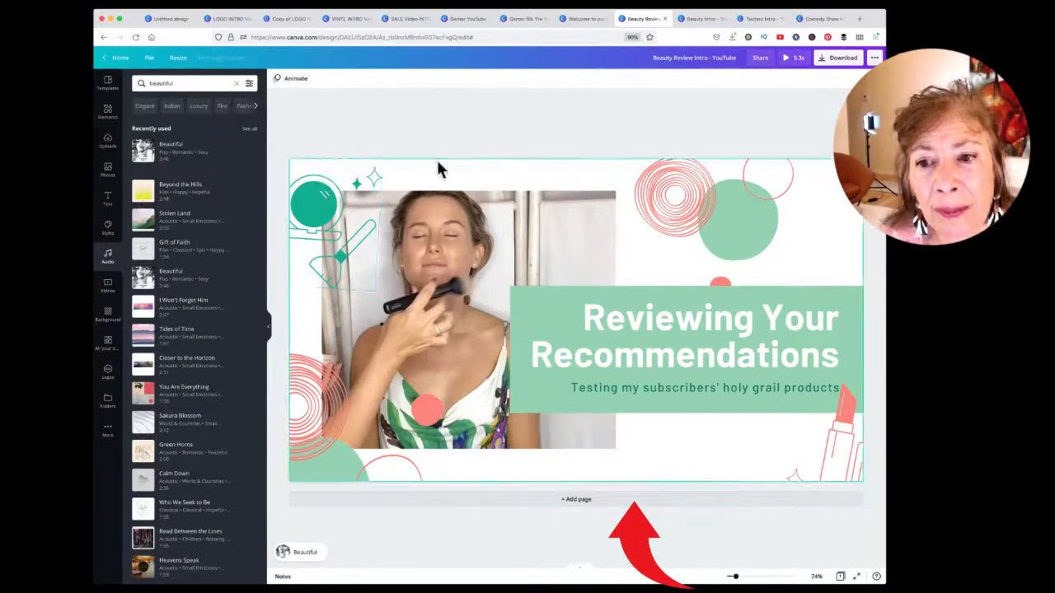
{"action": "left_click", "coordinate": [424, 139]}
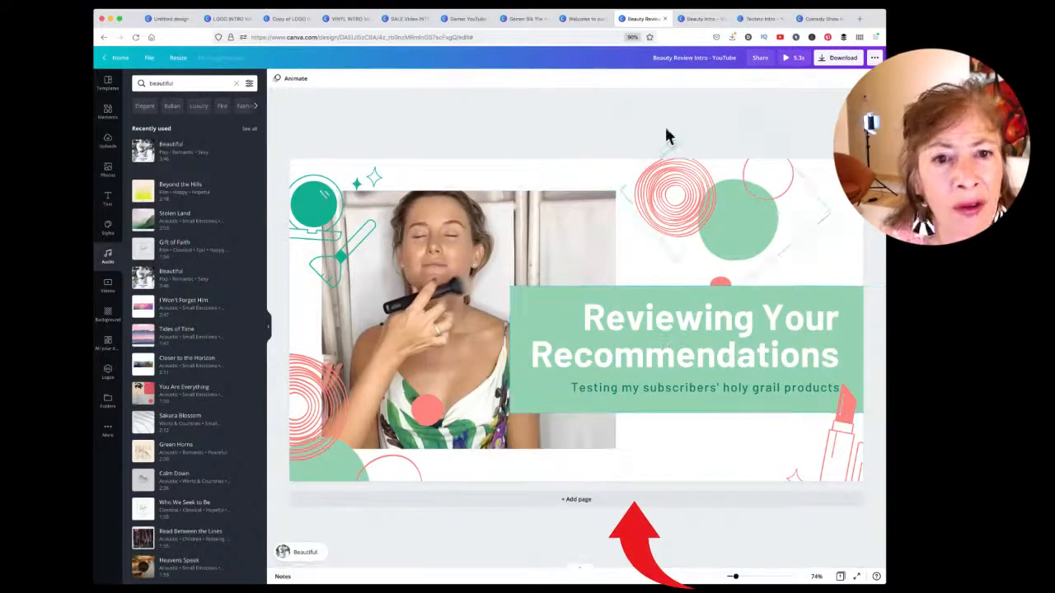
- Switch to the Beauty Intro design and shift the white scribble beside the woman's forehead slightly down and left
{"action": "left_click", "coordinate": [699, 20]}
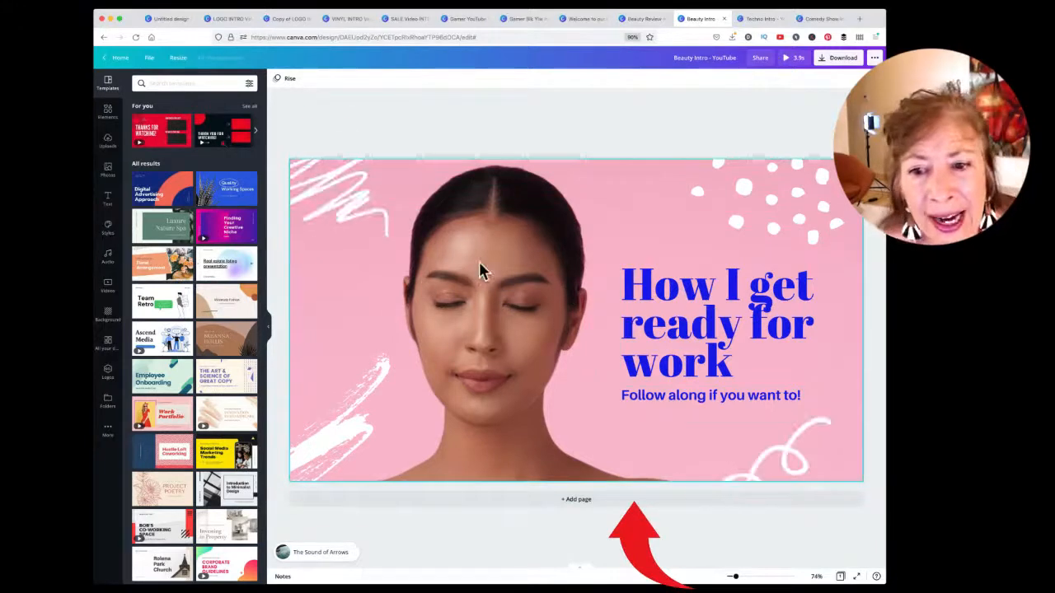
{"action": "left_click", "coordinate": [334, 202]}
{"action": "mouse_move", "coordinate": [333, 201]}
{"action": "left_mouse_down"}
{"action": "mouse_move", "coordinate": [407, 203]}
{"action": "mouse_move", "coordinate": [341, 247]}
{"action": "mouse_move", "coordinate": [316, 213]}
{"action": "left_mouse_up"}
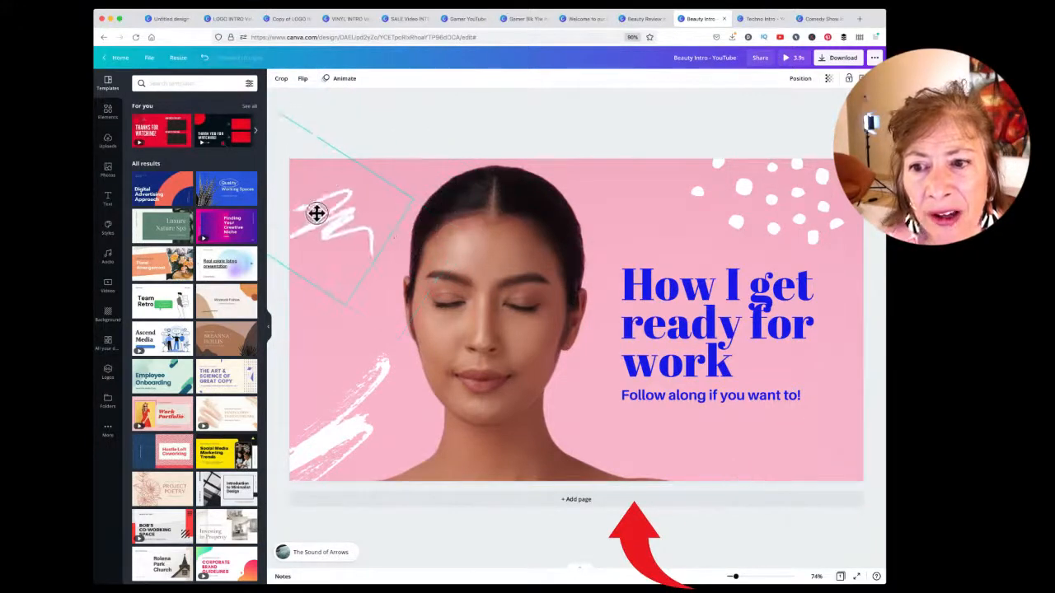
- Play the background video of the woman, check The Sound of Arrows soundtrack, and preview the whole intro
{"action": "left_click", "coordinate": [483, 328]}
{"action": "left_click", "coordinate": [577, 320]}
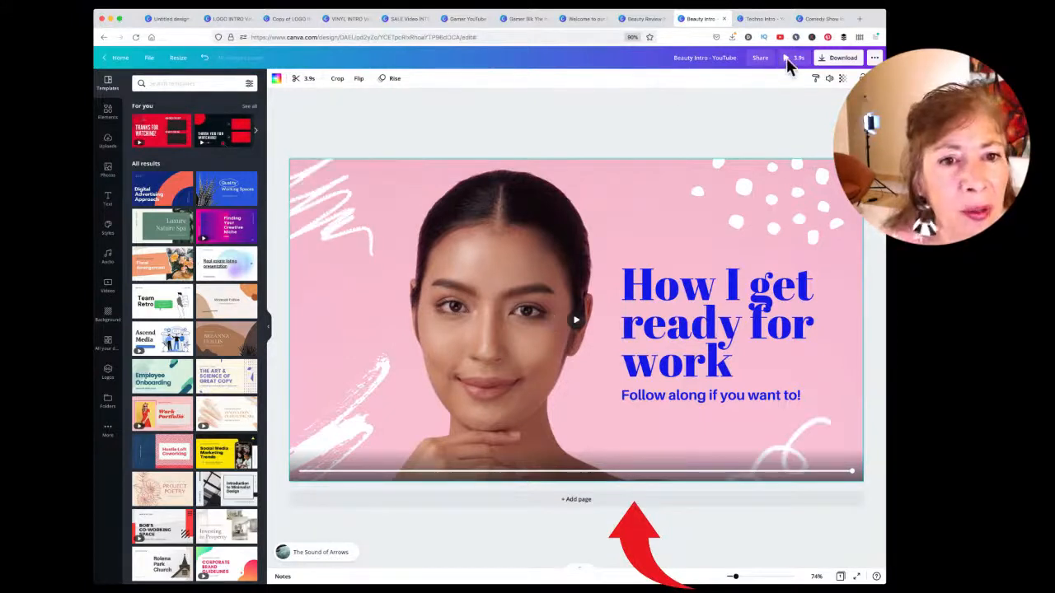
{"action": "left_click", "coordinate": [318, 560]}
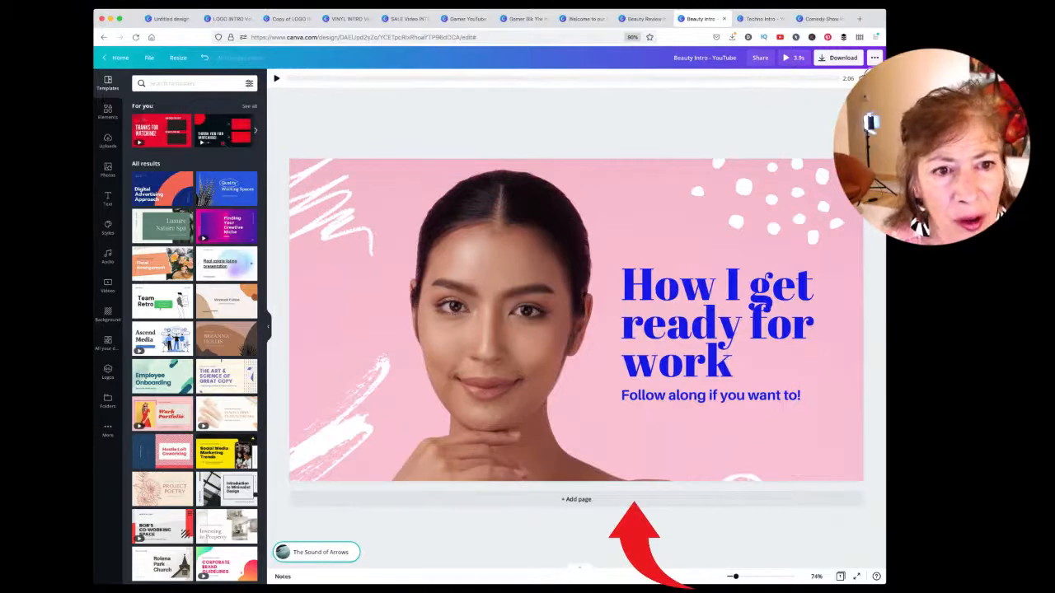
{"action": "left_click", "coordinate": [874, 79]}
{"action": "left_click", "coordinate": [785, 61]}
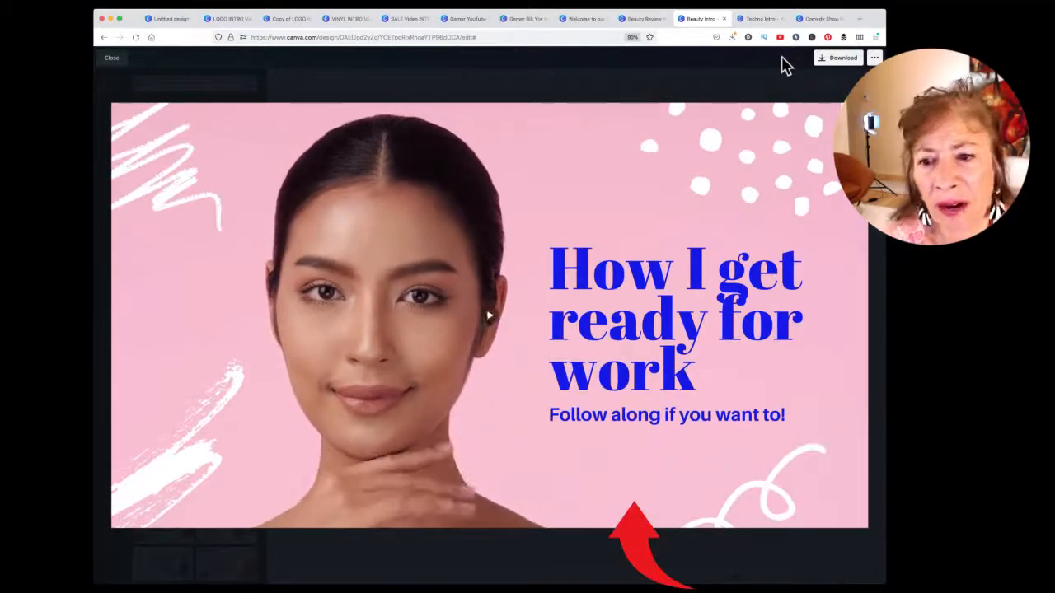
{"action": "left_click", "coordinate": [110, 59]}
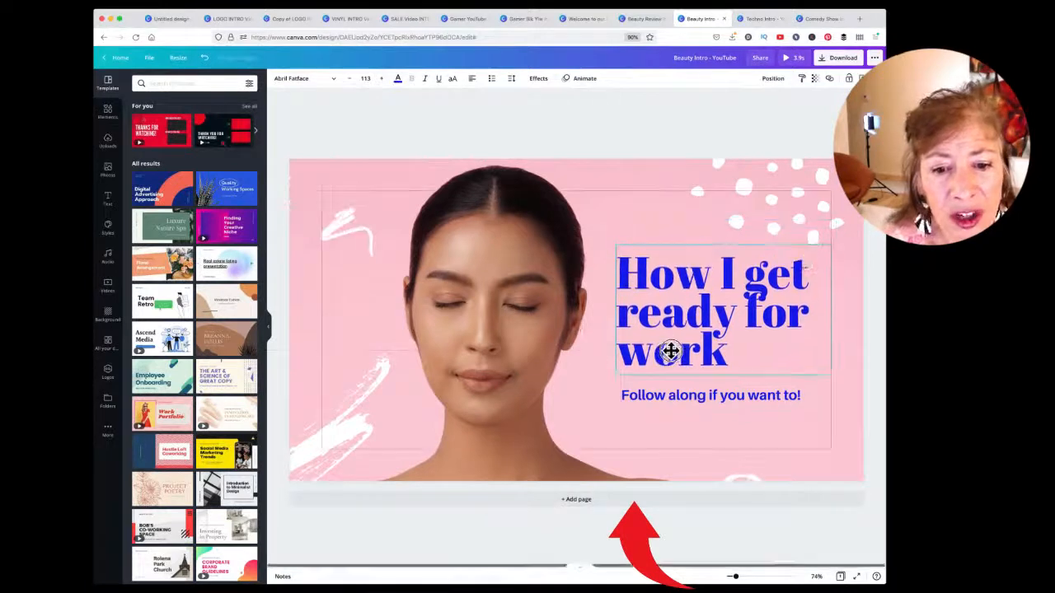
- Set the "How I get ready for work" heading's font to Cosmic Octo Heavy and move the heading and its subtitle lower
{"action": "left_click_drag", "start_coordinate": [674, 348], "coordinate": [670, 340]}
{"action": "left_click", "coordinate": [298, 78]}
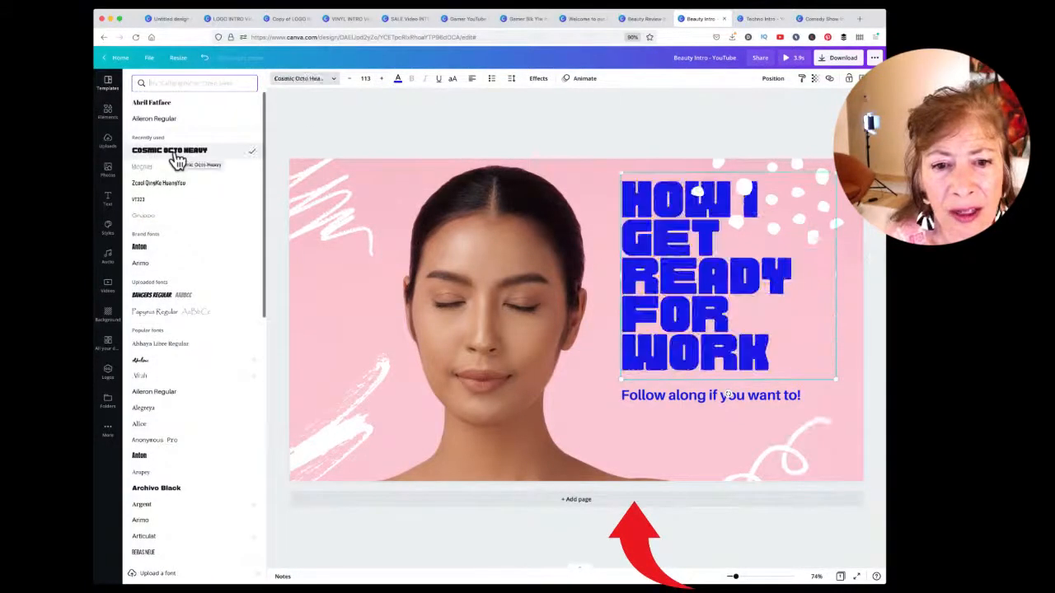
{"action": "left_click_drag", "start_coordinate": [665, 306], "coordinate": [679, 327]}
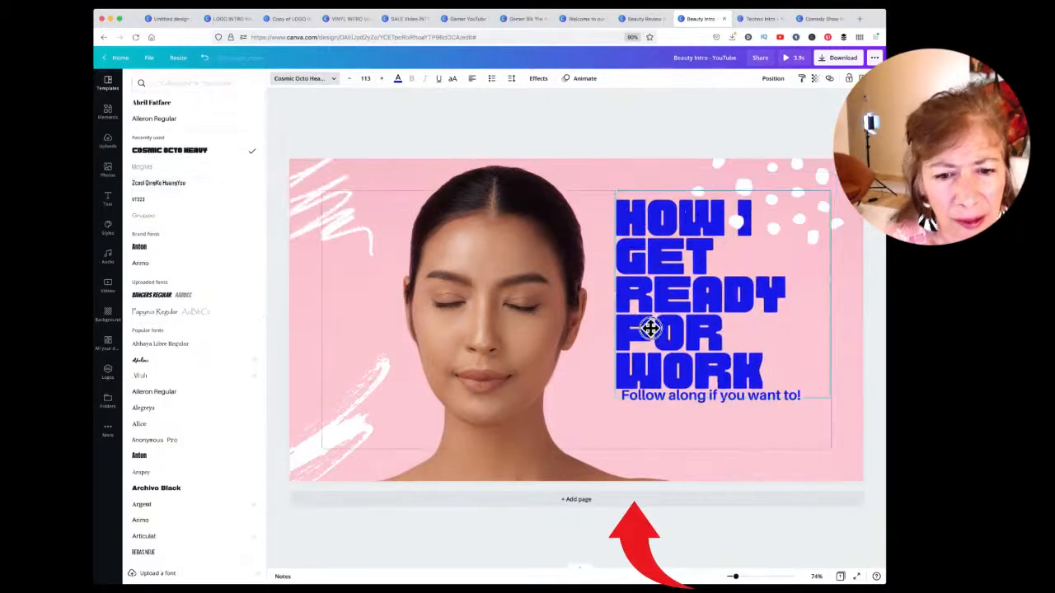
{"action": "left_click_drag", "start_coordinate": [730, 399], "coordinate": [723, 436]}
{"action": "left_click_drag", "start_coordinate": [682, 324], "coordinate": [682, 353]}
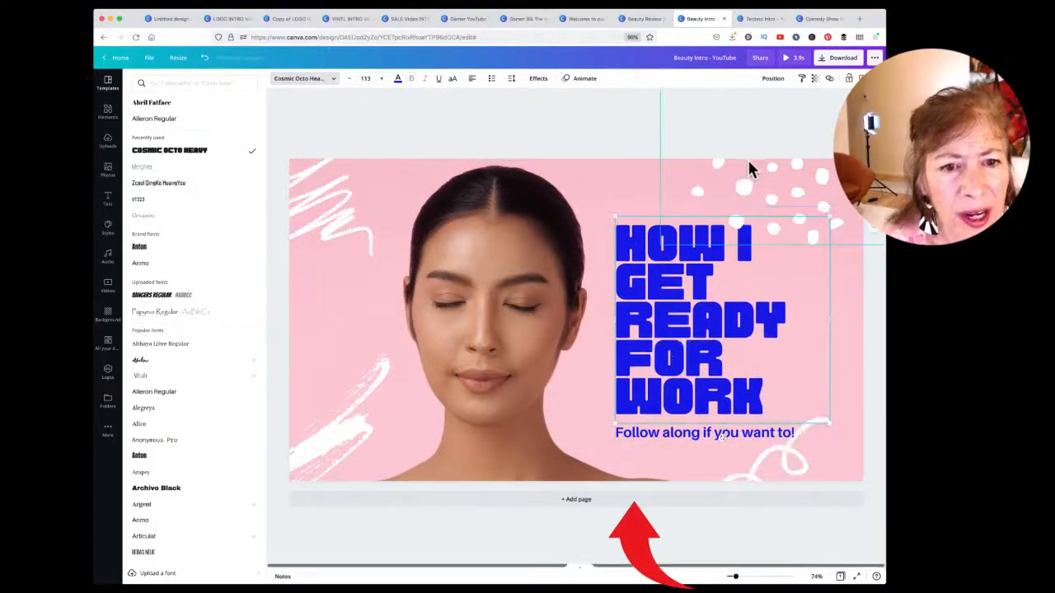
- Move the white dots graphic down and left over the heading and send it backward behind the text
{"action": "left_click", "coordinate": [771, 180]}
{"action": "left_click_drag", "start_coordinate": [775, 188], "coordinate": [754, 212]}
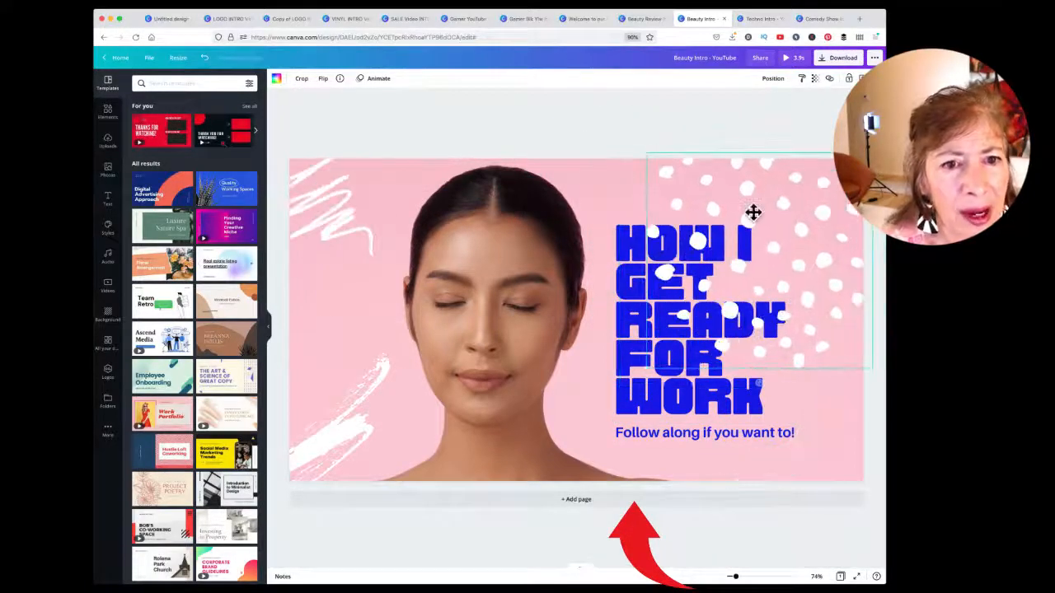
{"action": "left_click", "coordinate": [770, 79]}
{"action": "left_click", "coordinate": [748, 105]}
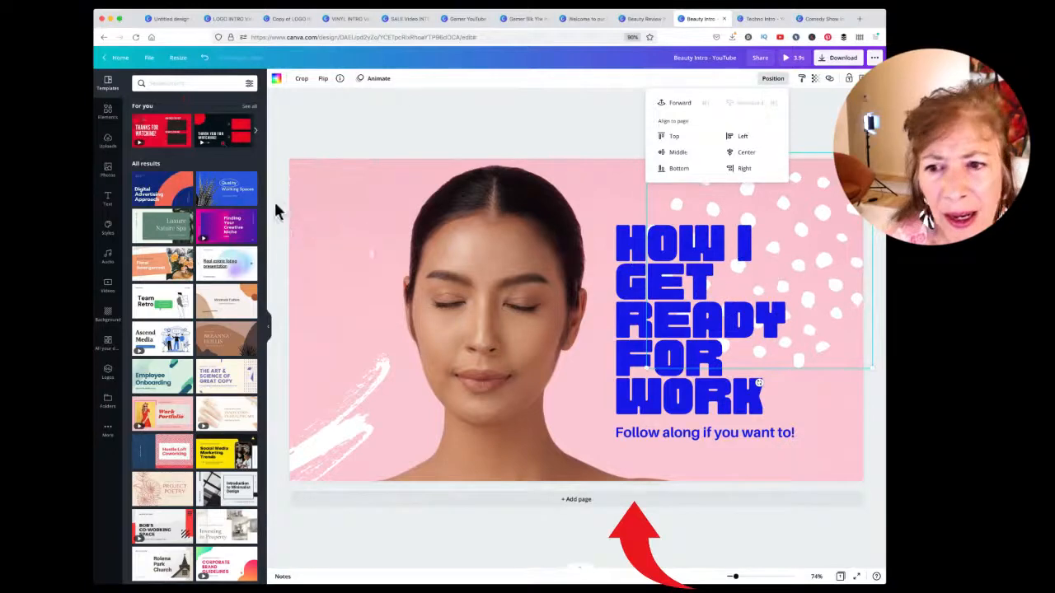
- Move the white scribble between the face and the heading, raise the brush stroke beside the cheek, and play the video
{"action": "left_click", "coordinate": [322, 204]}
{"action": "mouse_move", "coordinate": [322, 205]}
{"action": "left_mouse_down"}
{"action": "mouse_move", "coordinate": [417, 207]}
{"action": "mouse_move", "coordinate": [514, 278]}
{"action": "mouse_move", "coordinate": [501, 307]}
{"action": "mouse_move", "coordinate": [634, 258]}
{"action": "left_mouse_up"}
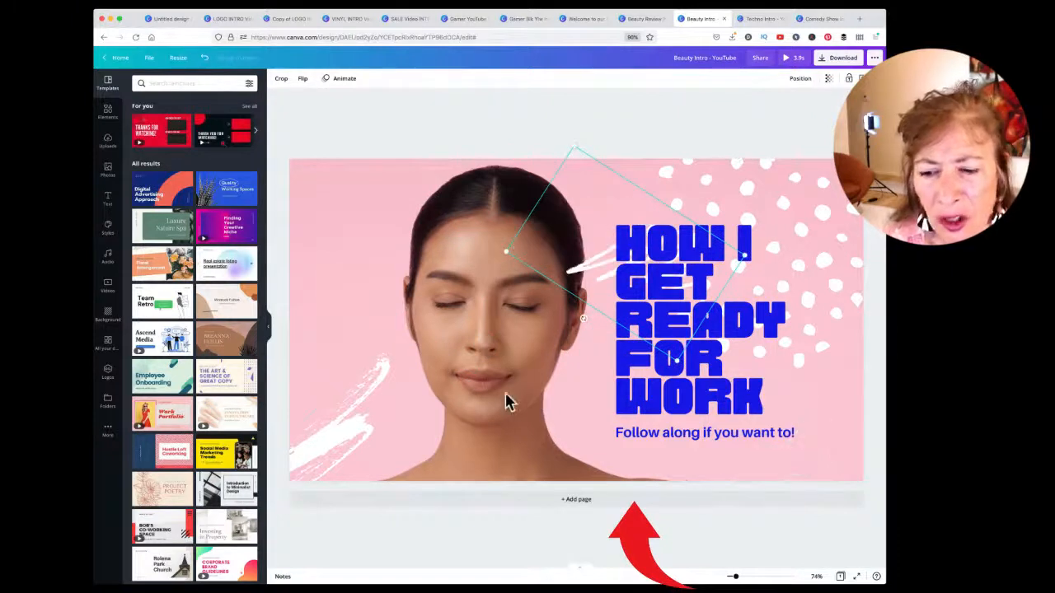
{"action": "left_click_drag", "start_coordinate": [332, 429], "coordinate": [354, 354]}
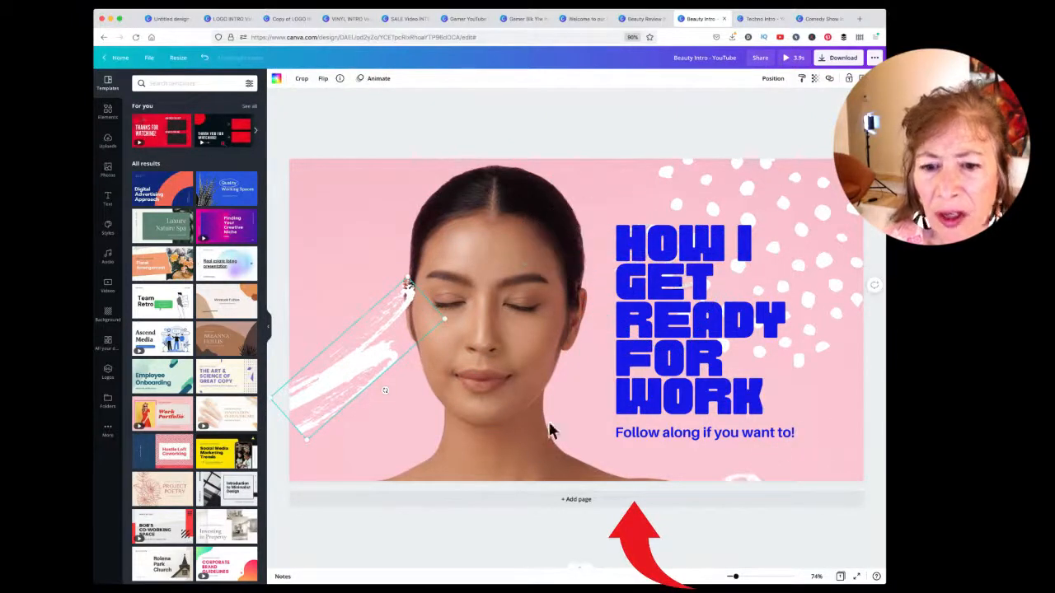
{"action": "left_click", "coordinate": [580, 327]}
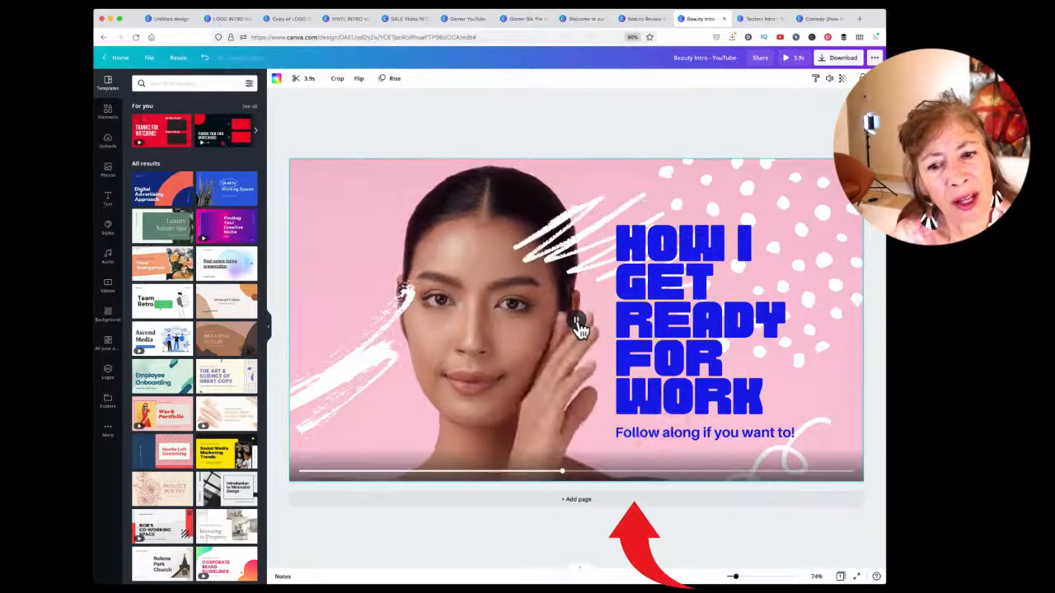
- Try yellow on the "How I get ready for work" heading and recolor it black
{"action": "left_click", "coordinate": [713, 356]}
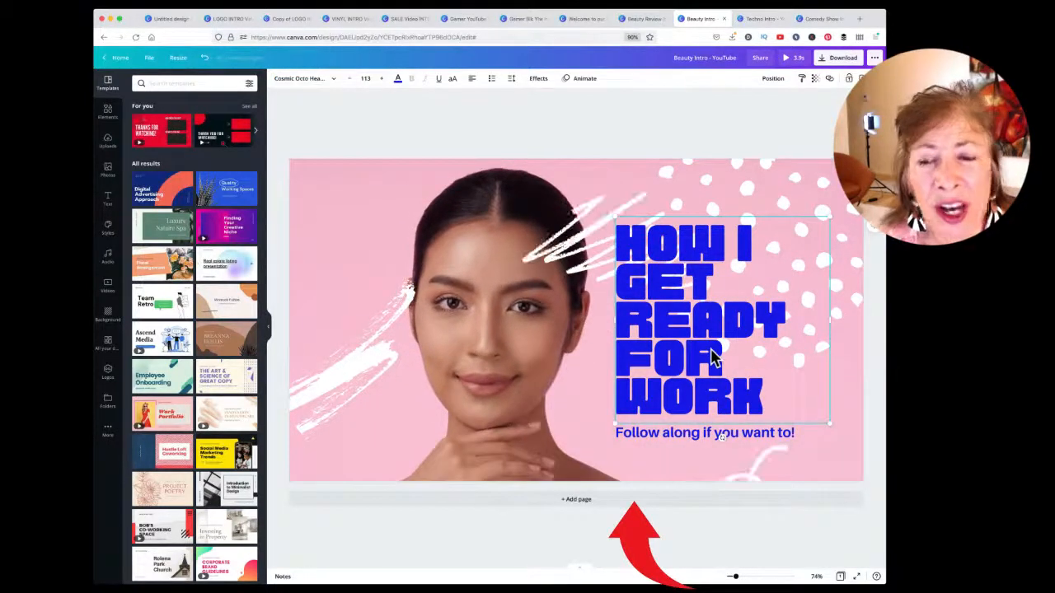
{"action": "left_click", "coordinate": [399, 80]}
{"action": "left_click", "coordinate": [181, 171]}
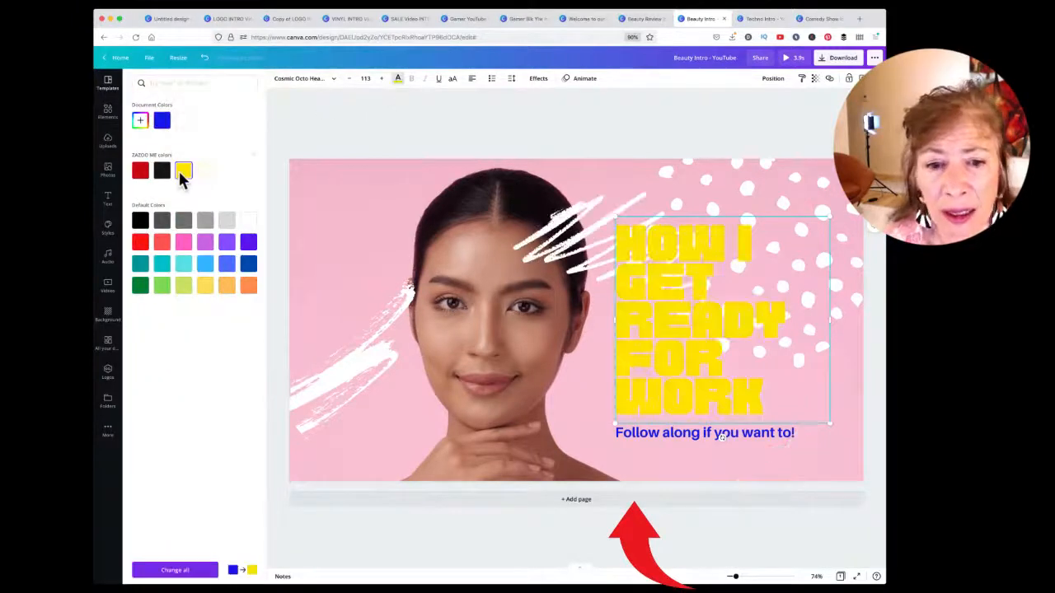
{"action": "left_click", "coordinate": [140, 220]}
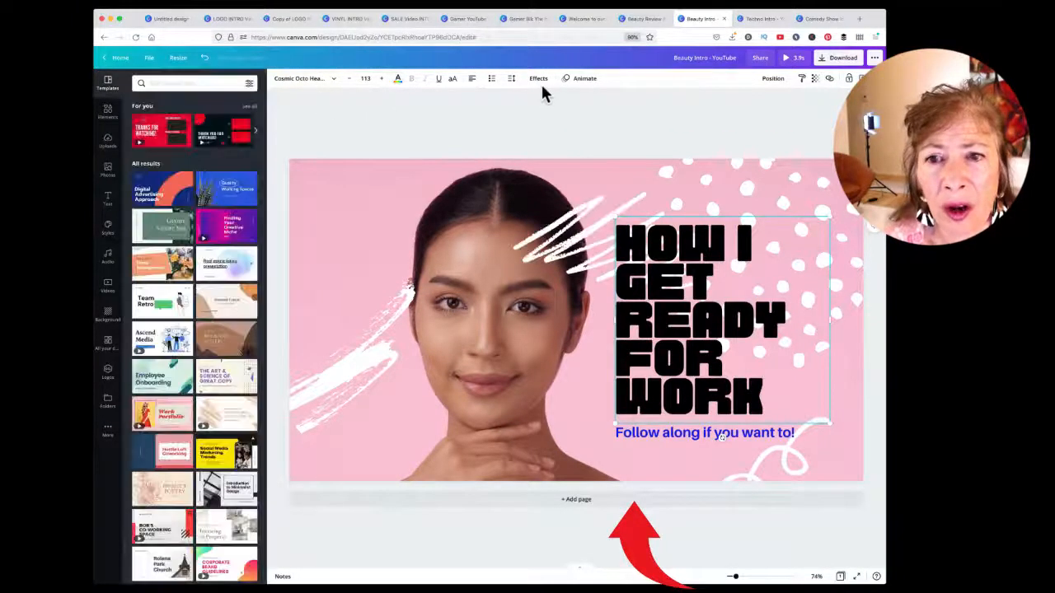
- Try the Shadow, Lift and Splice effects on the black heading and apply Neon
{"action": "left_click", "coordinate": [534, 77]}
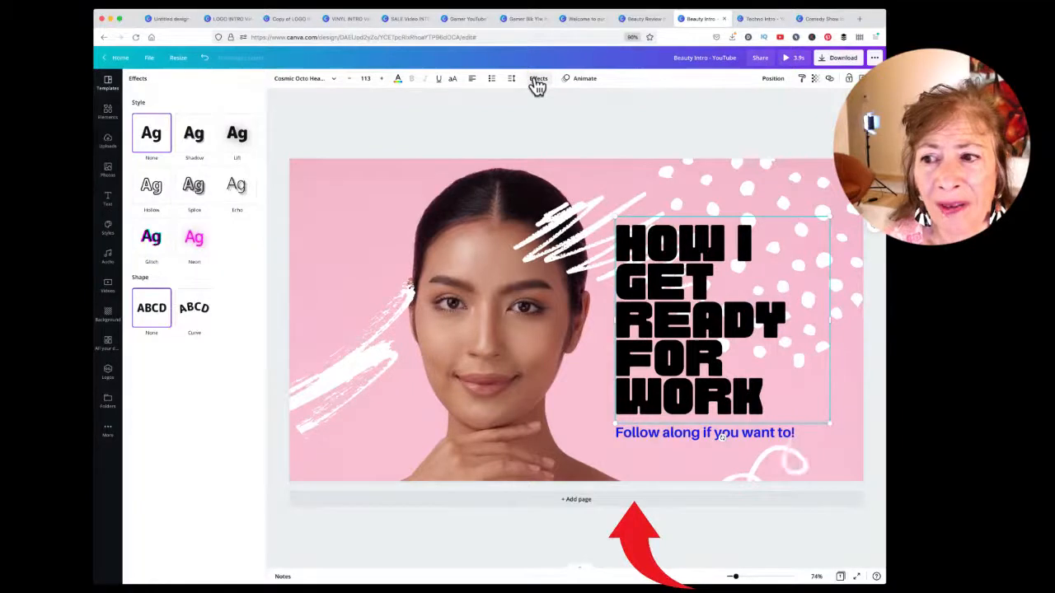
{"action": "left_click", "coordinate": [194, 138]}
{"action": "left_click", "coordinate": [236, 144]}
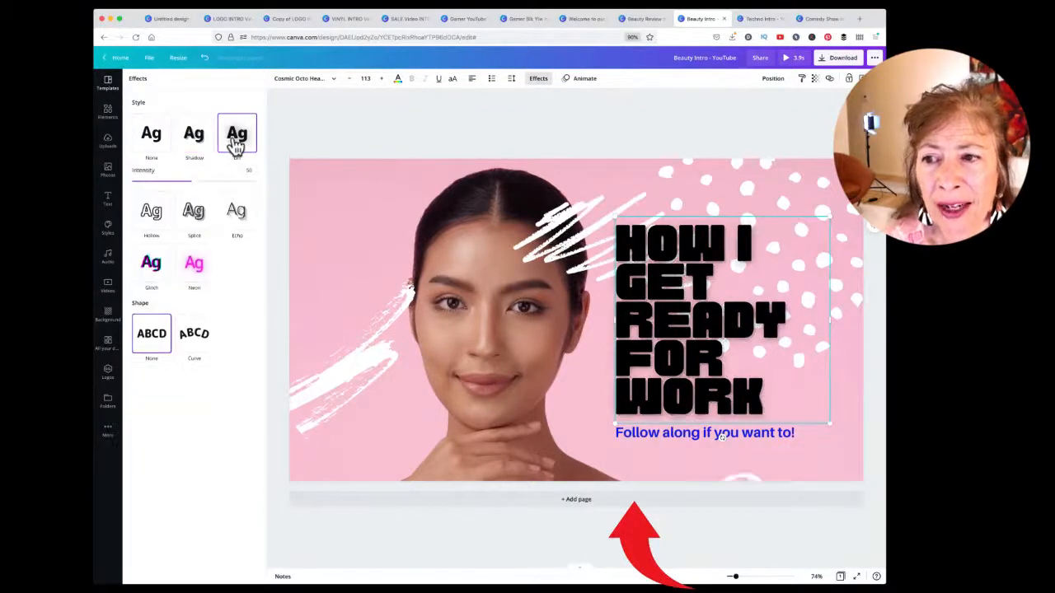
{"action": "left_click", "coordinate": [203, 219]}
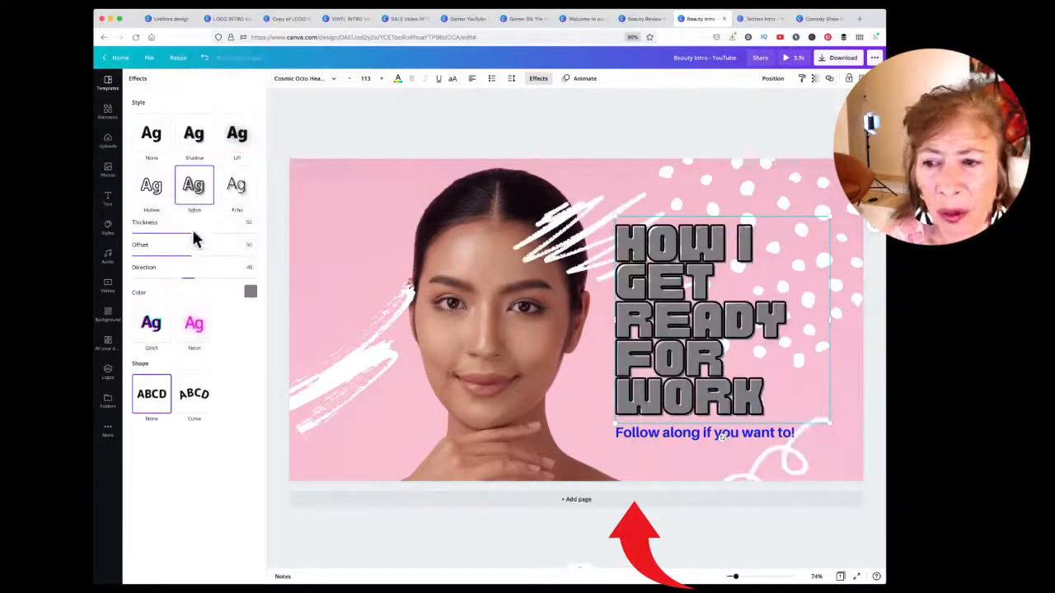
{"action": "left_click", "coordinate": [193, 334]}
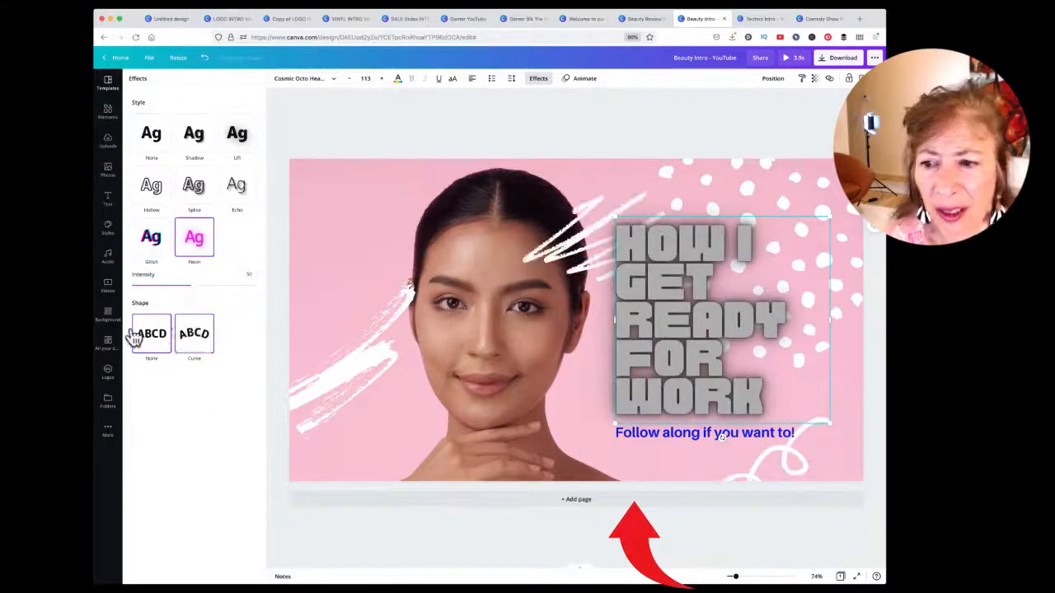
{"action": "left_click", "coordinate": [431, 294]}
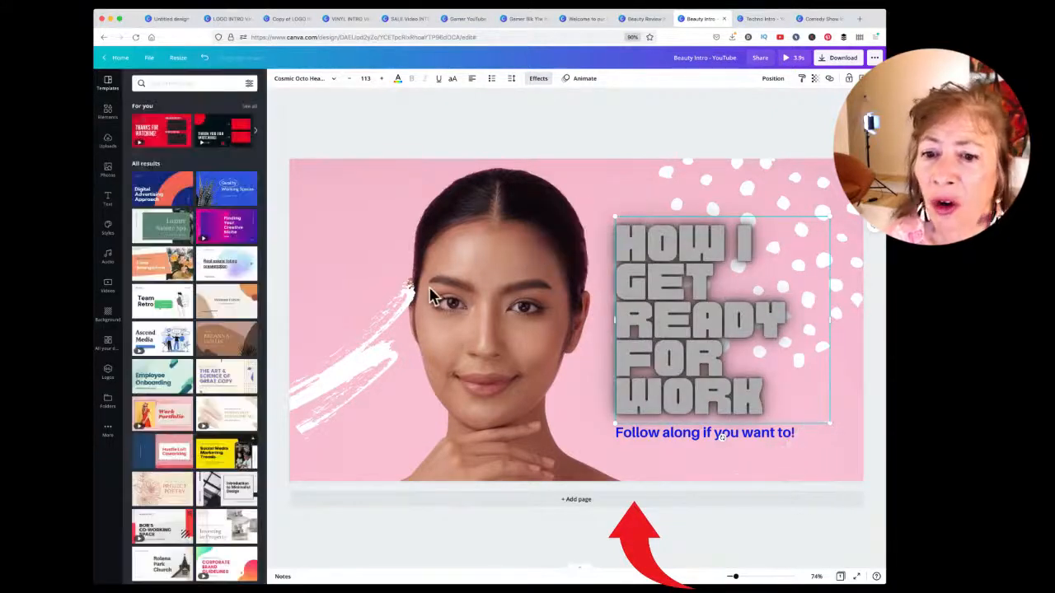